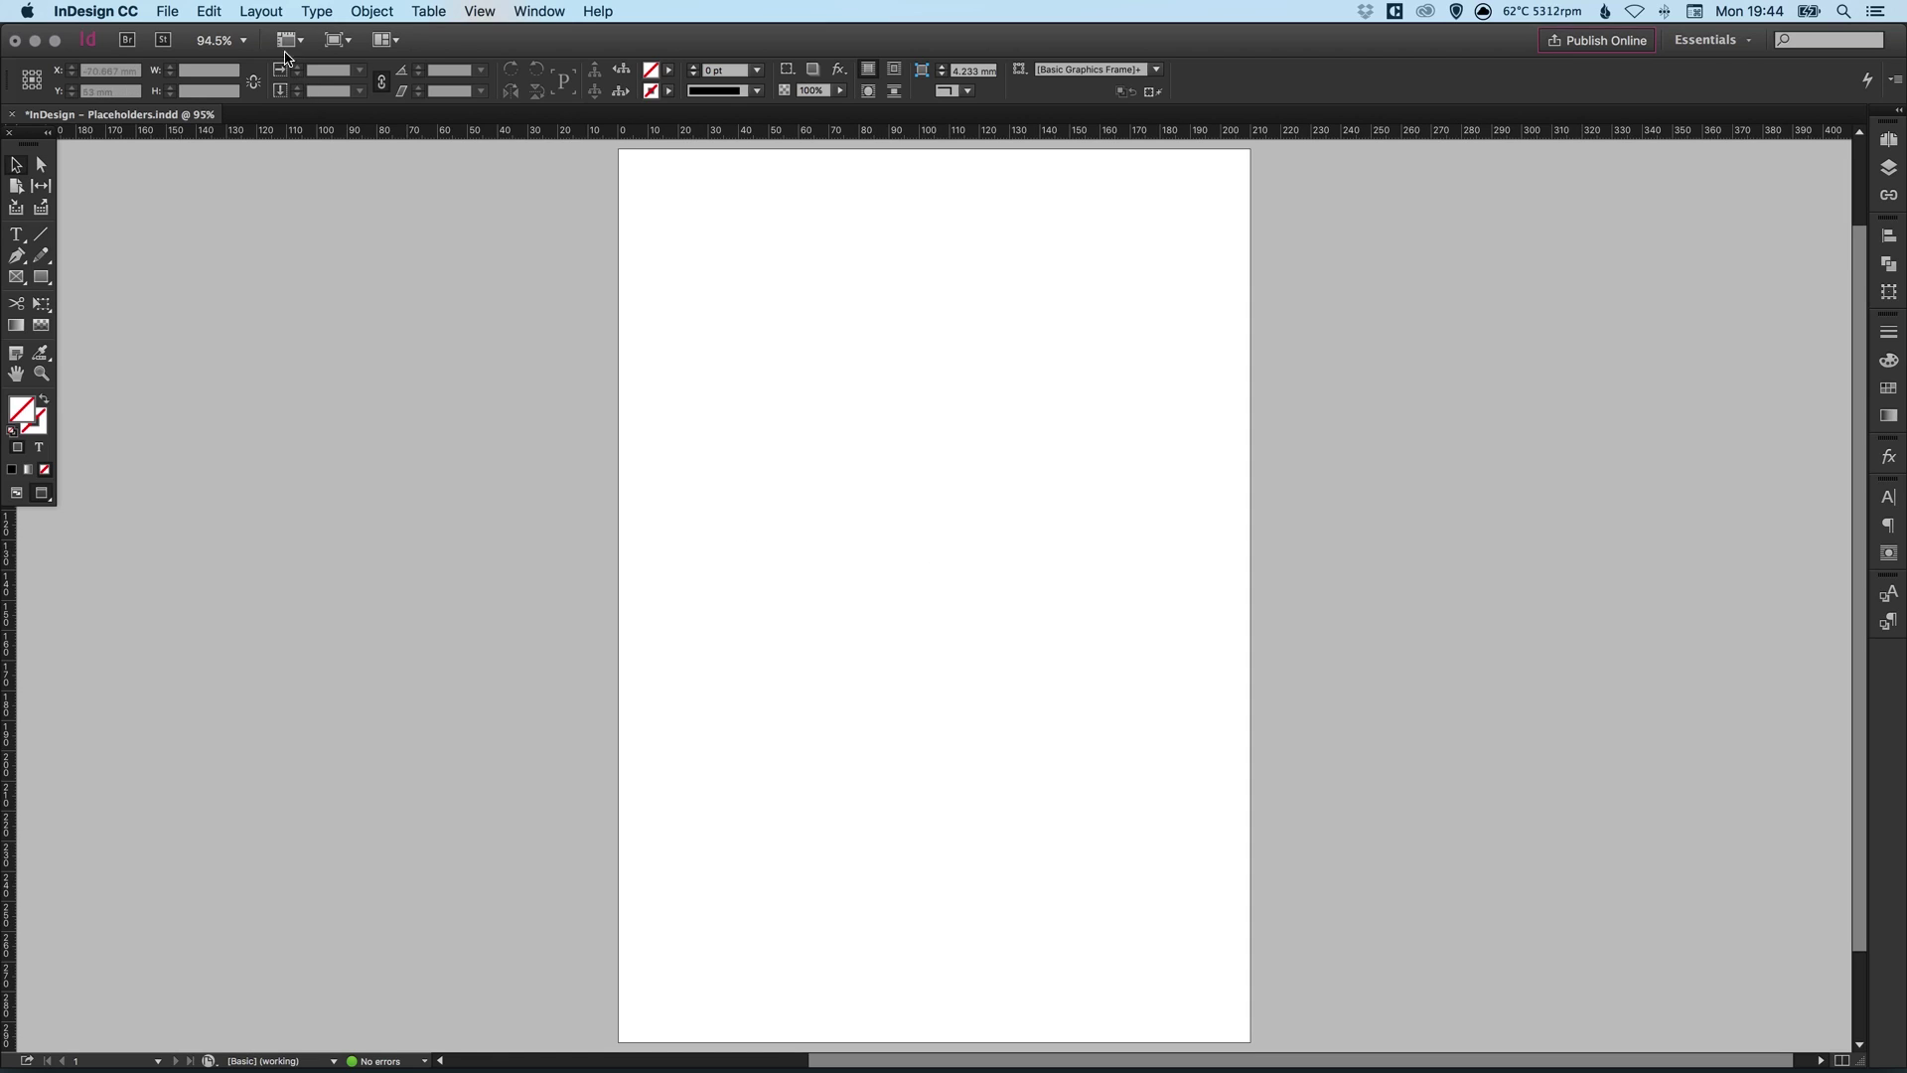
# Place Image.jpg with Show Import Options on, and review its Image and Colour settings
pyautogui.click(166, 11)
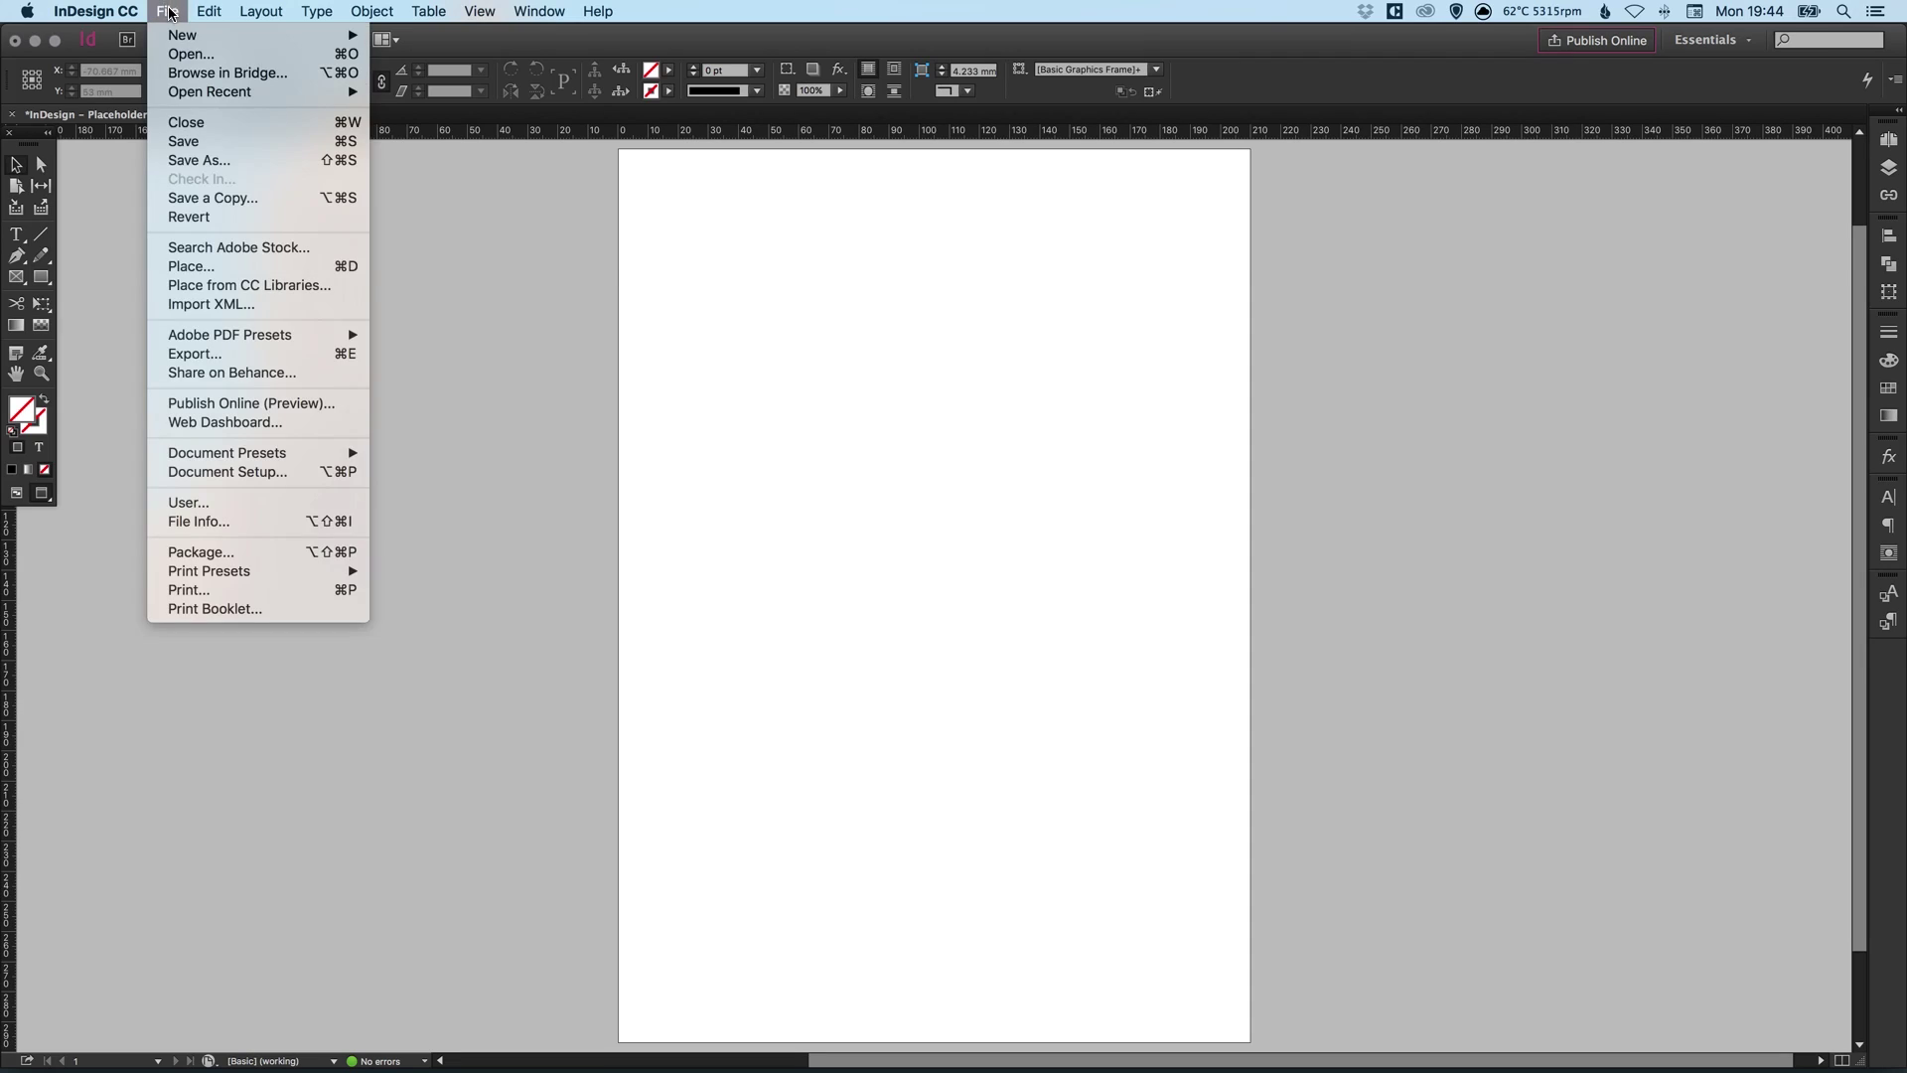
pyautogui.click(218, 266)
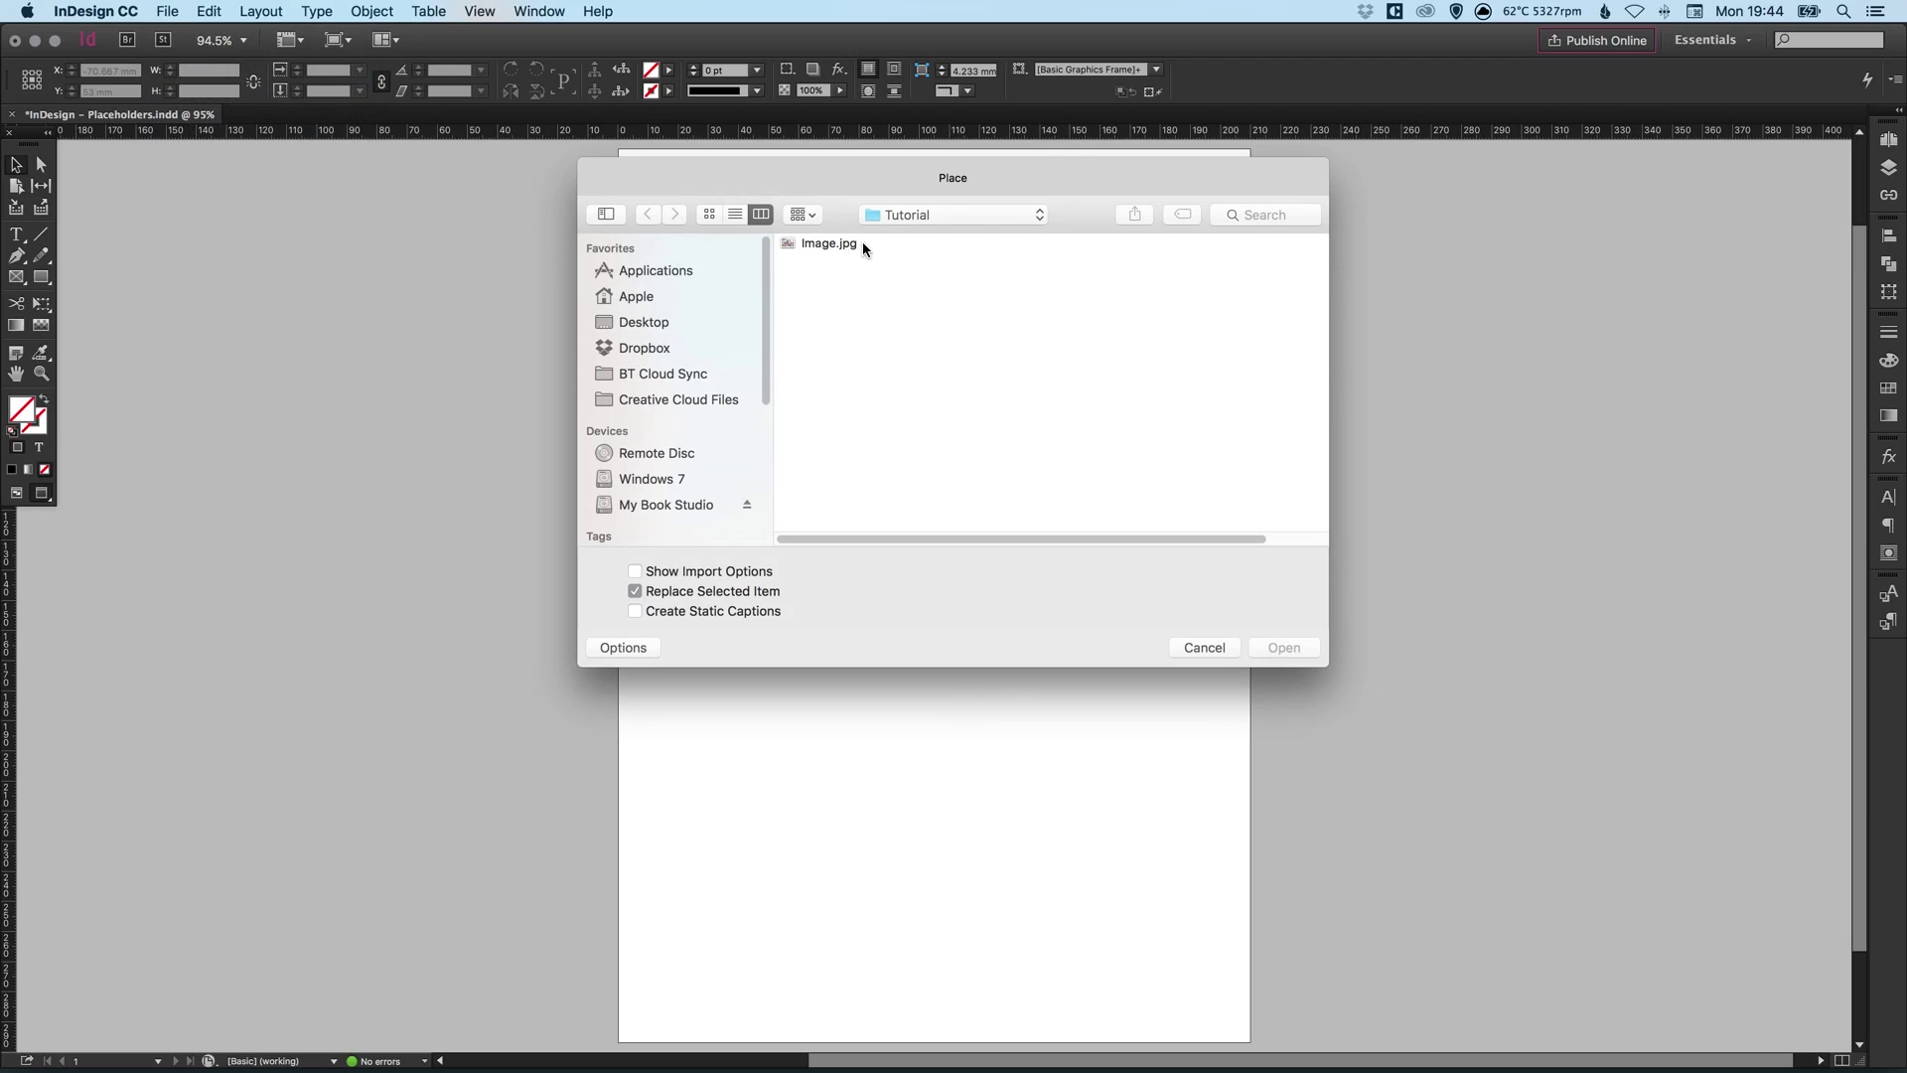
pyautogui.click(818, 244)
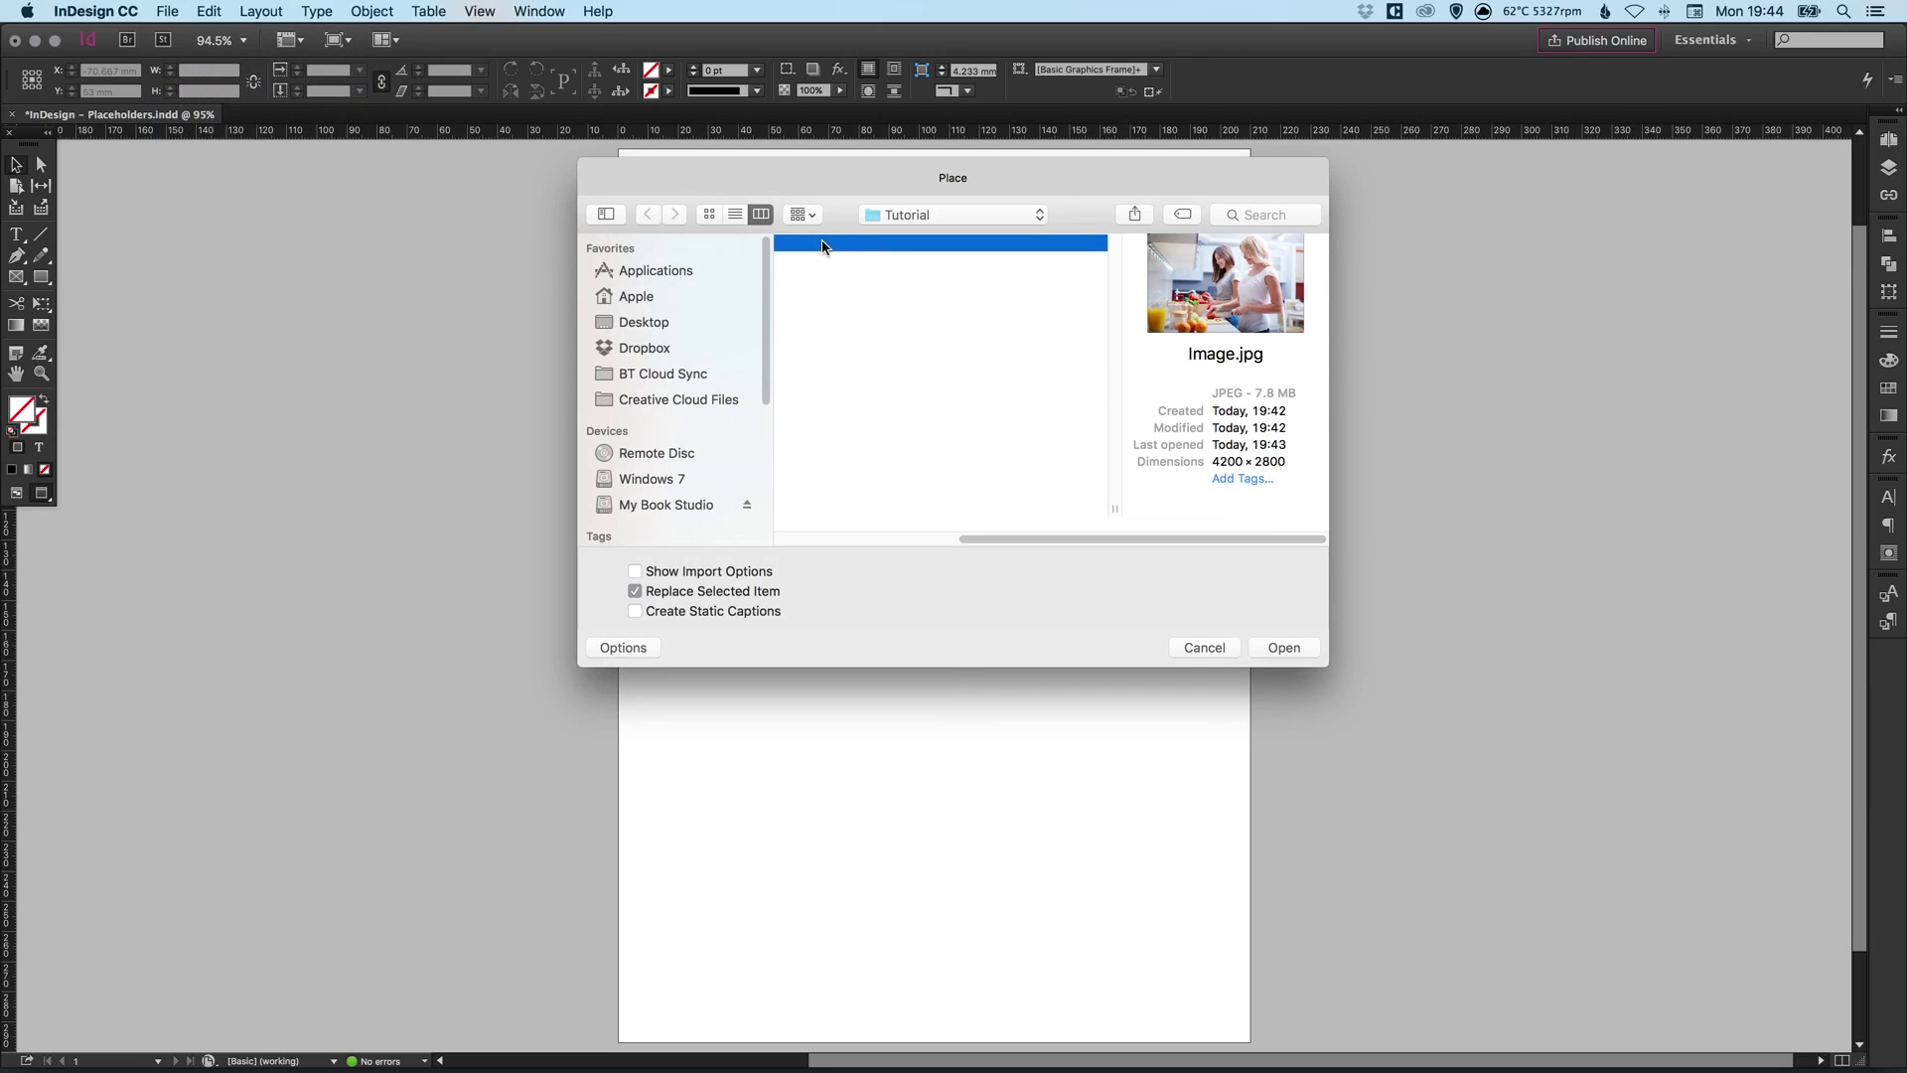
pyautogui.click(636, 573)
pyautogui.click(1283, 648)
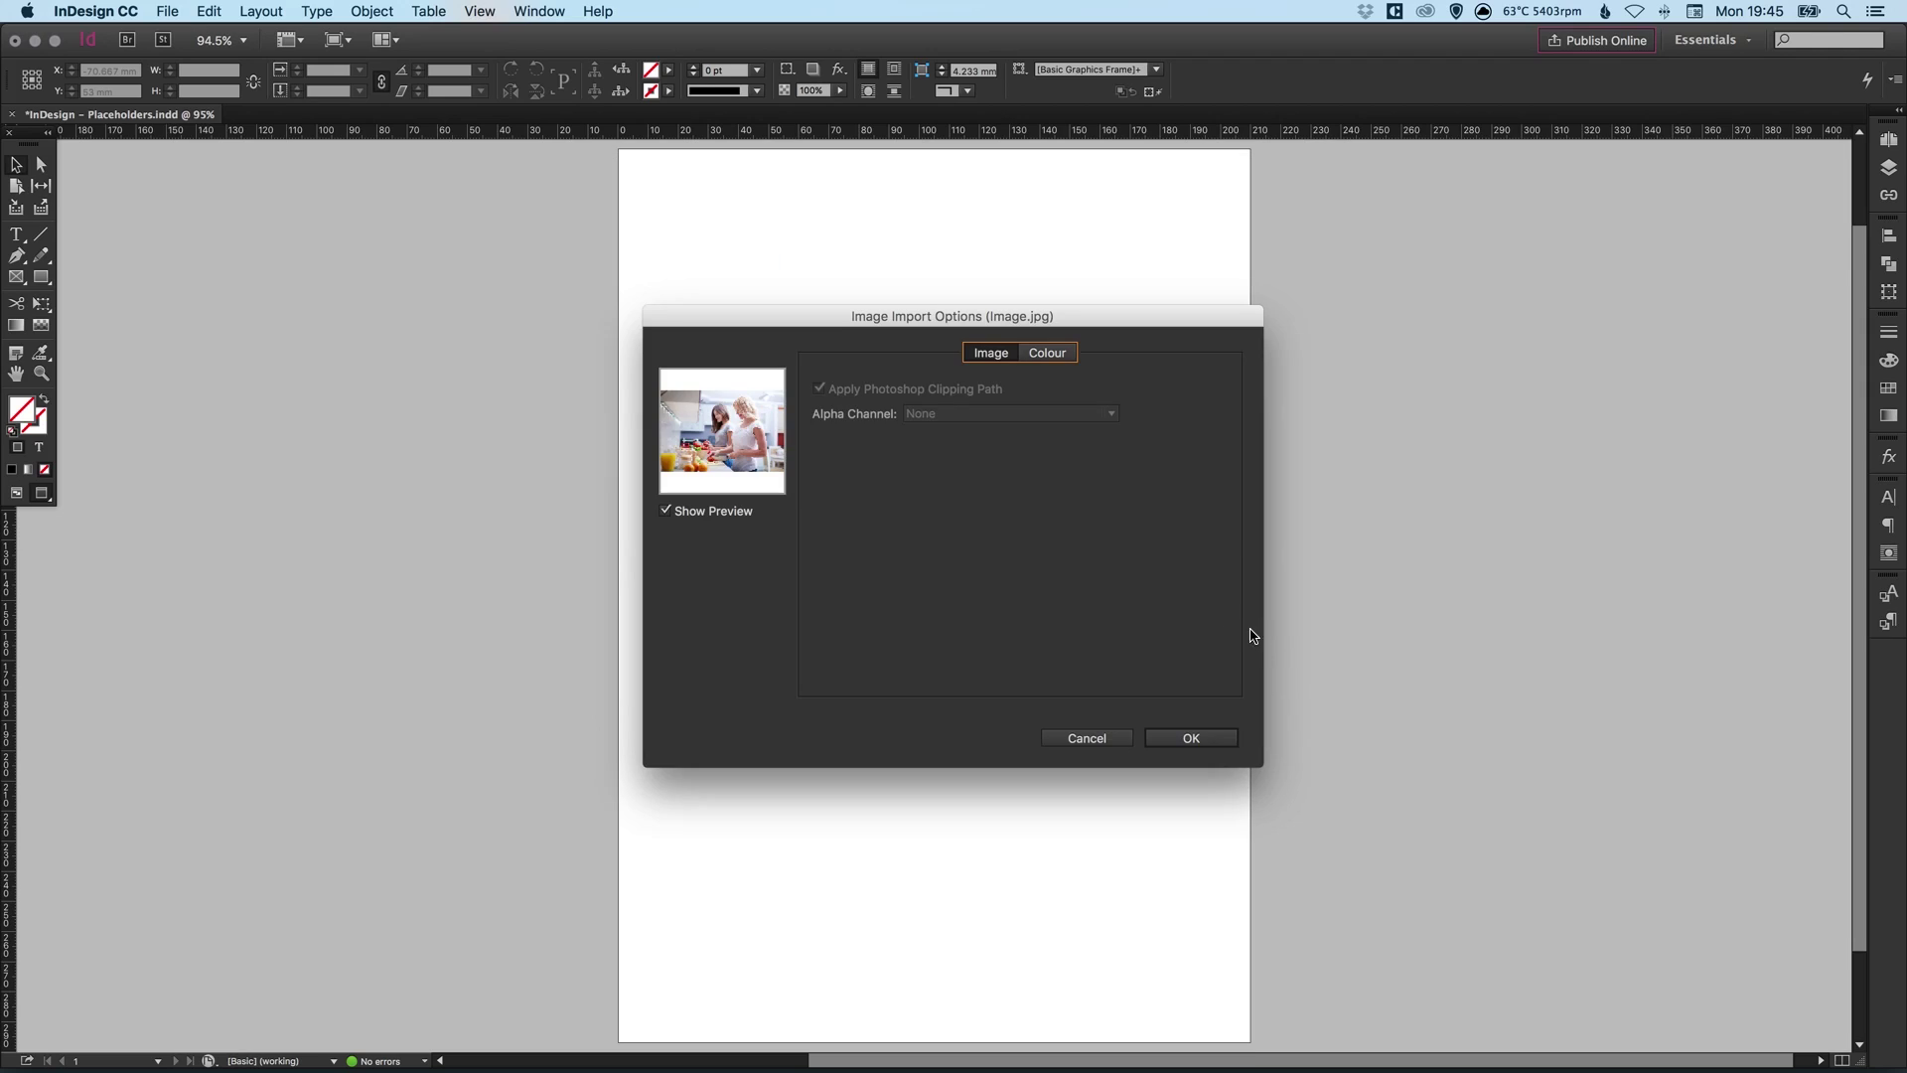
pyautogui.click(1051, 354)
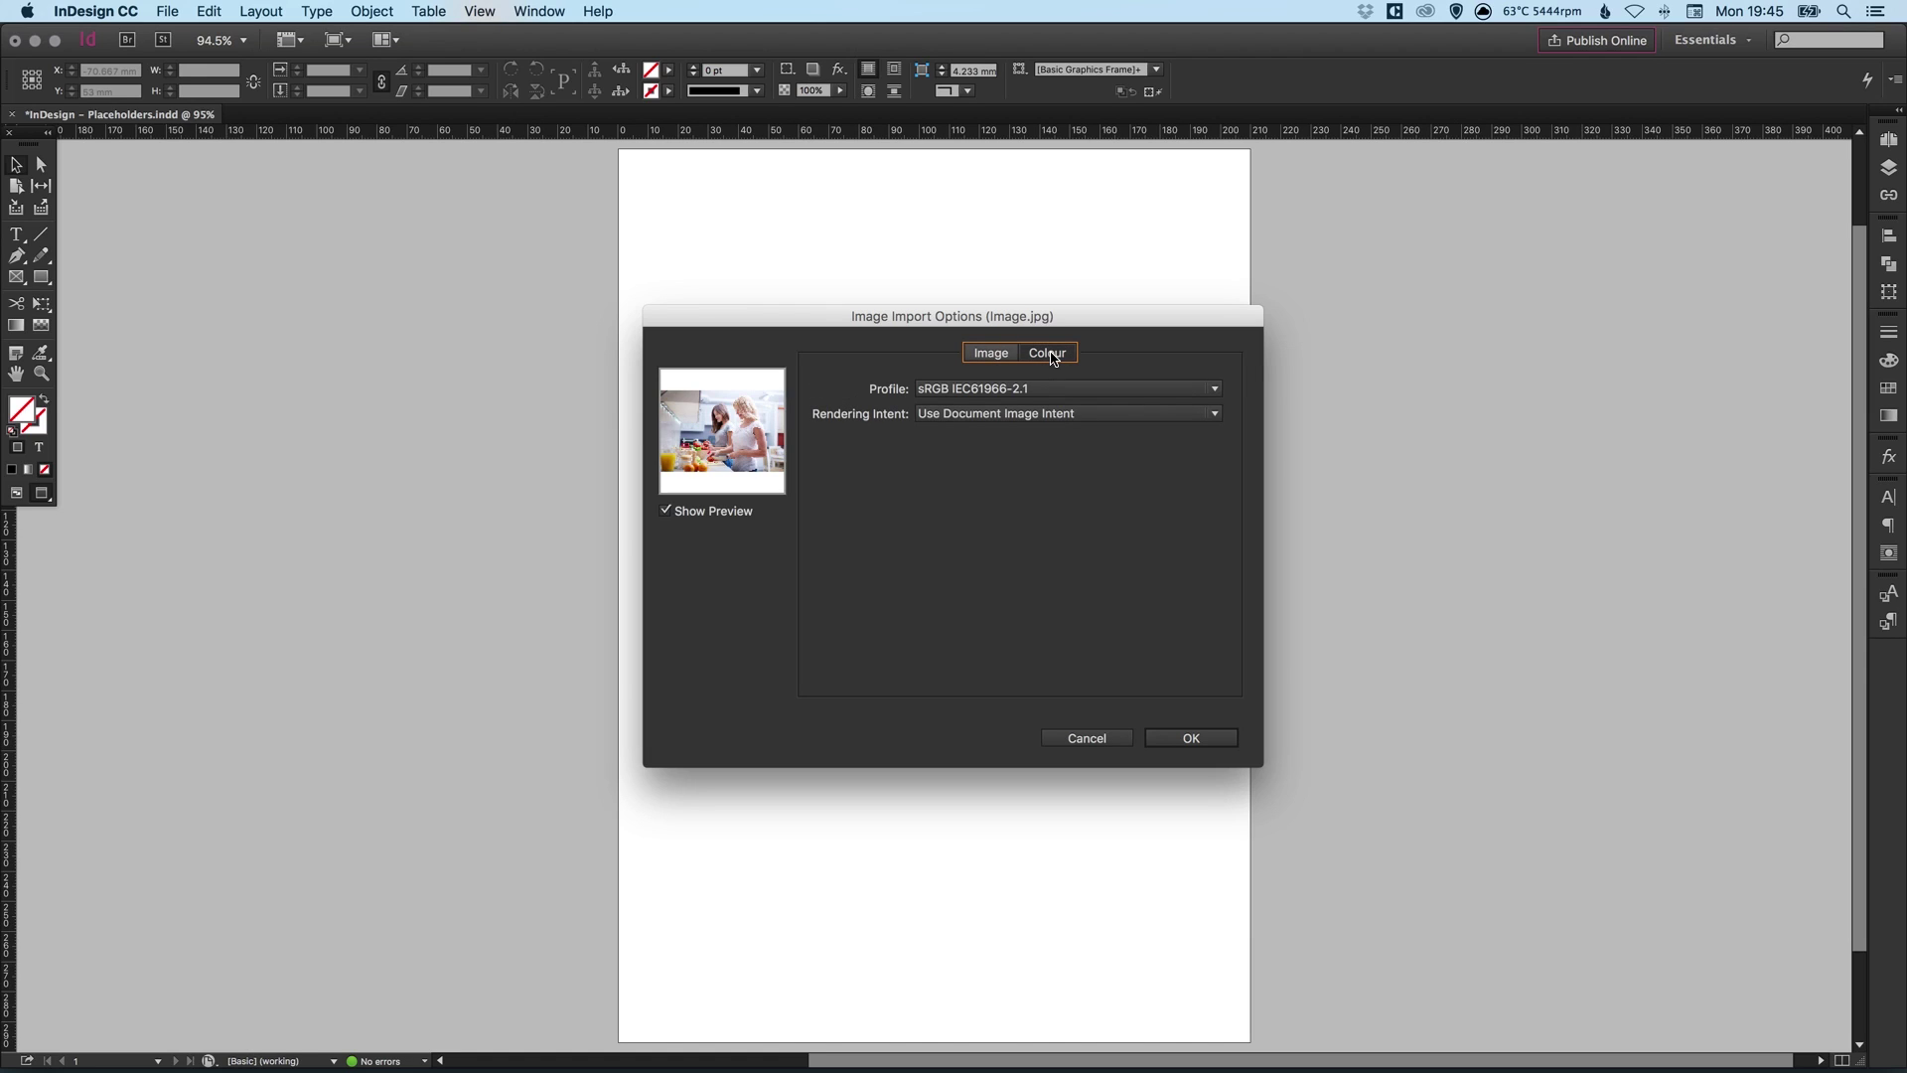
pyautogui.click(993, 357)
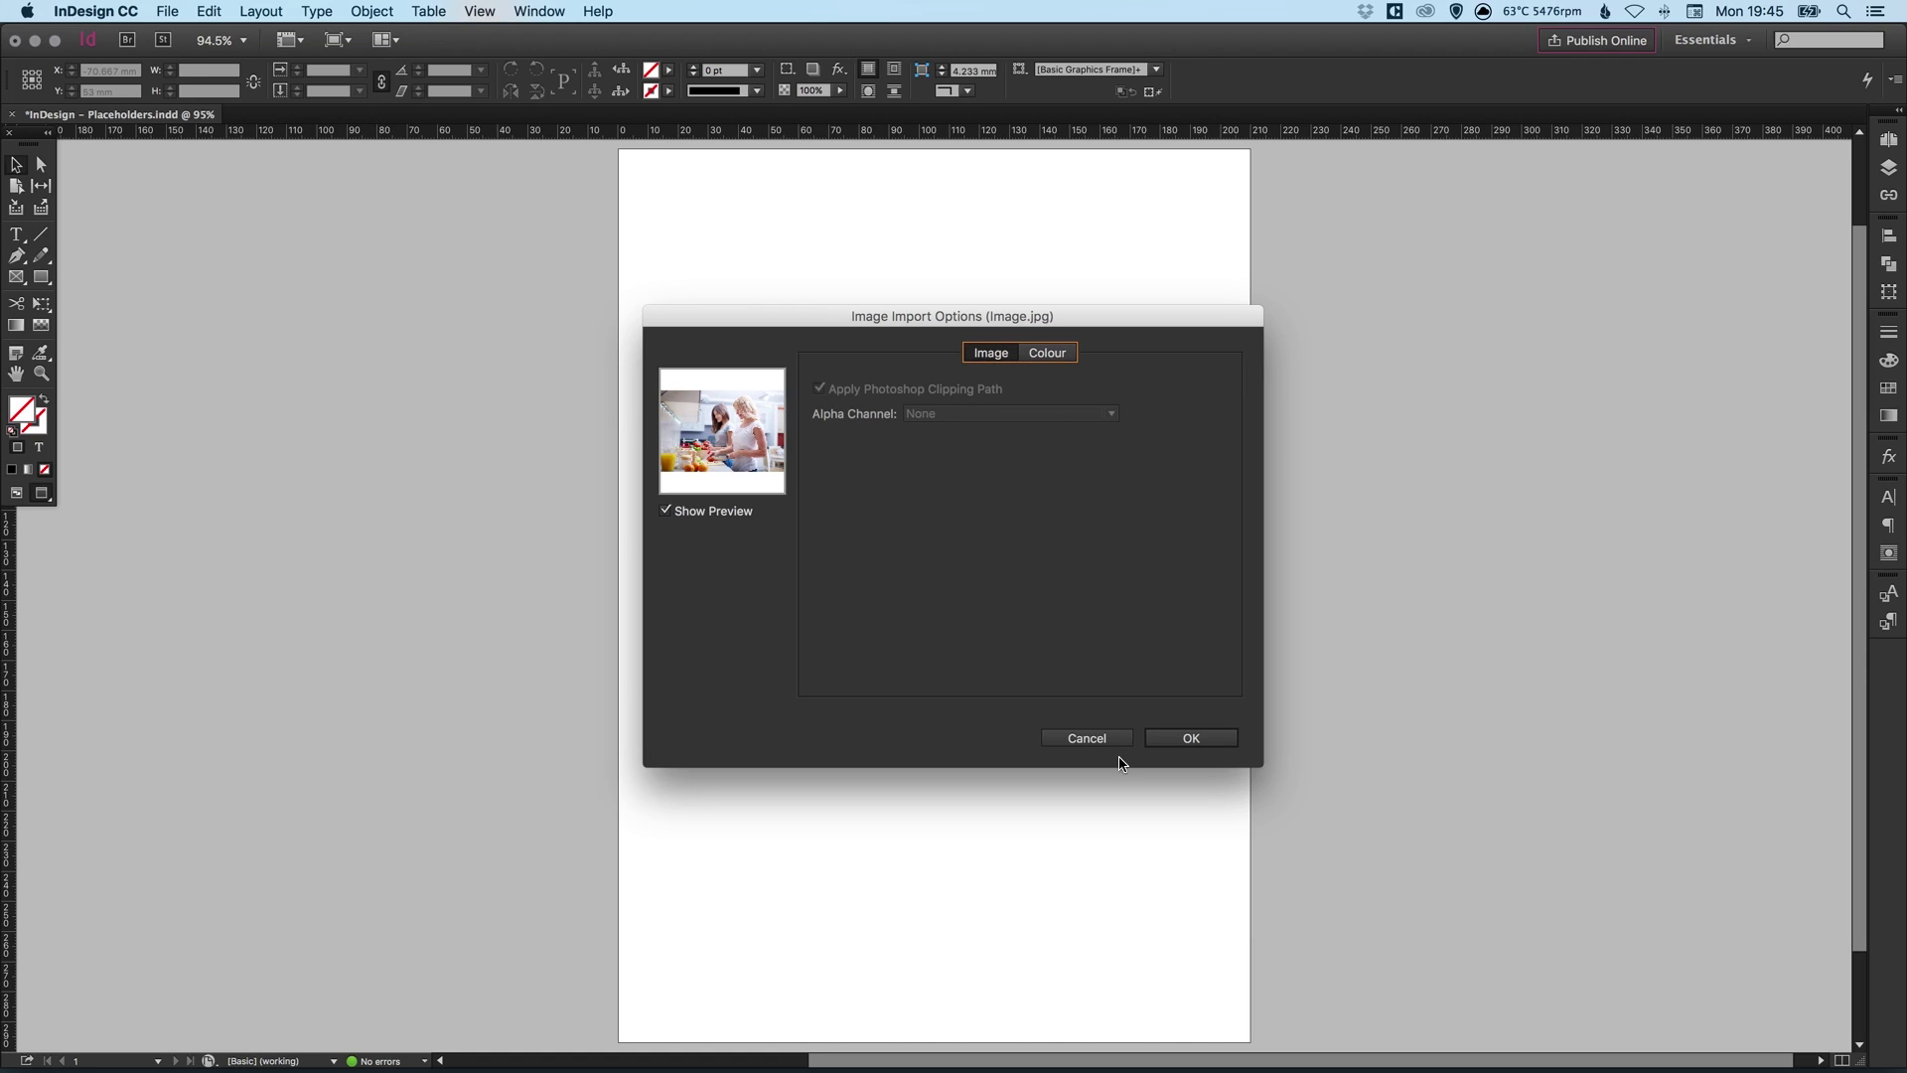
# Place Image.jpg at full size, undoing a first small frame, and centre it on the page
pyautogui.click(1194, 739)
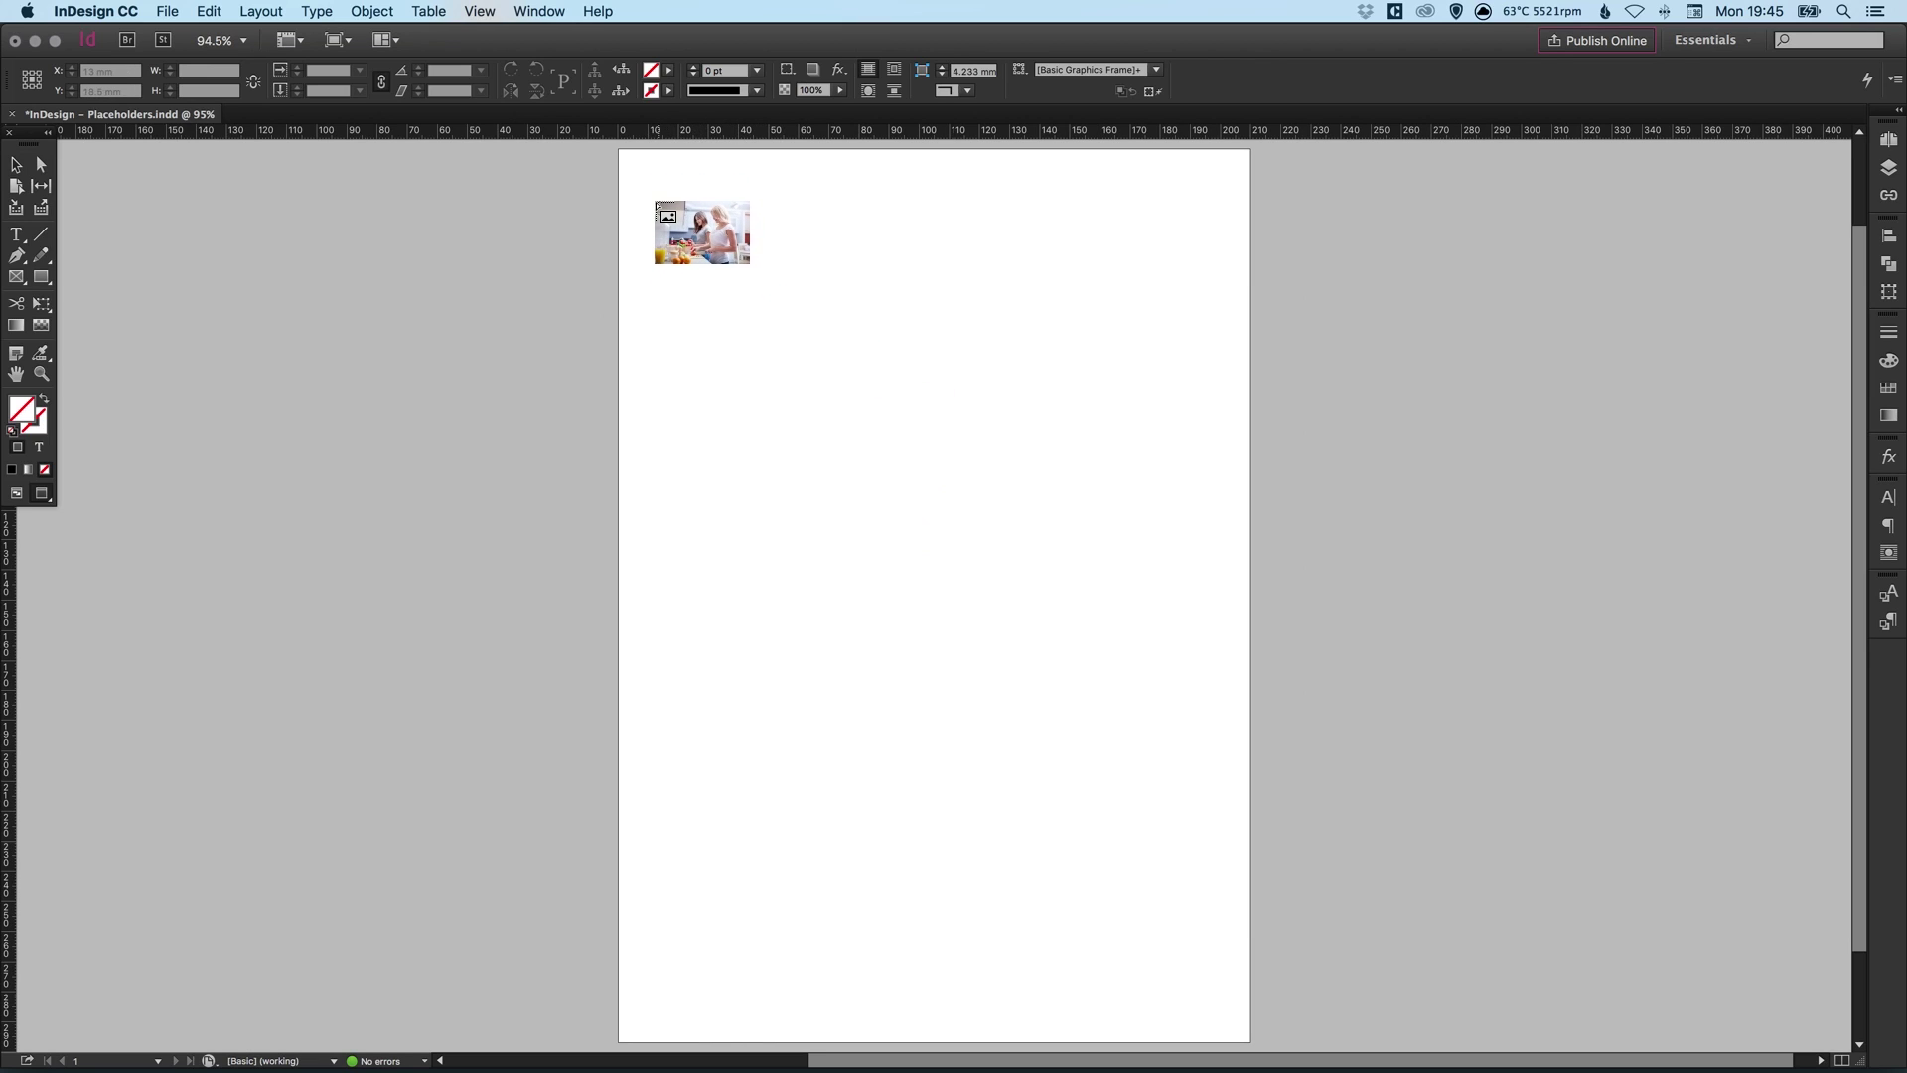
pyautogui.moveTo(656, 202); pyautogui.dragTo(1077, 546)
pyautogui.press('super+z')
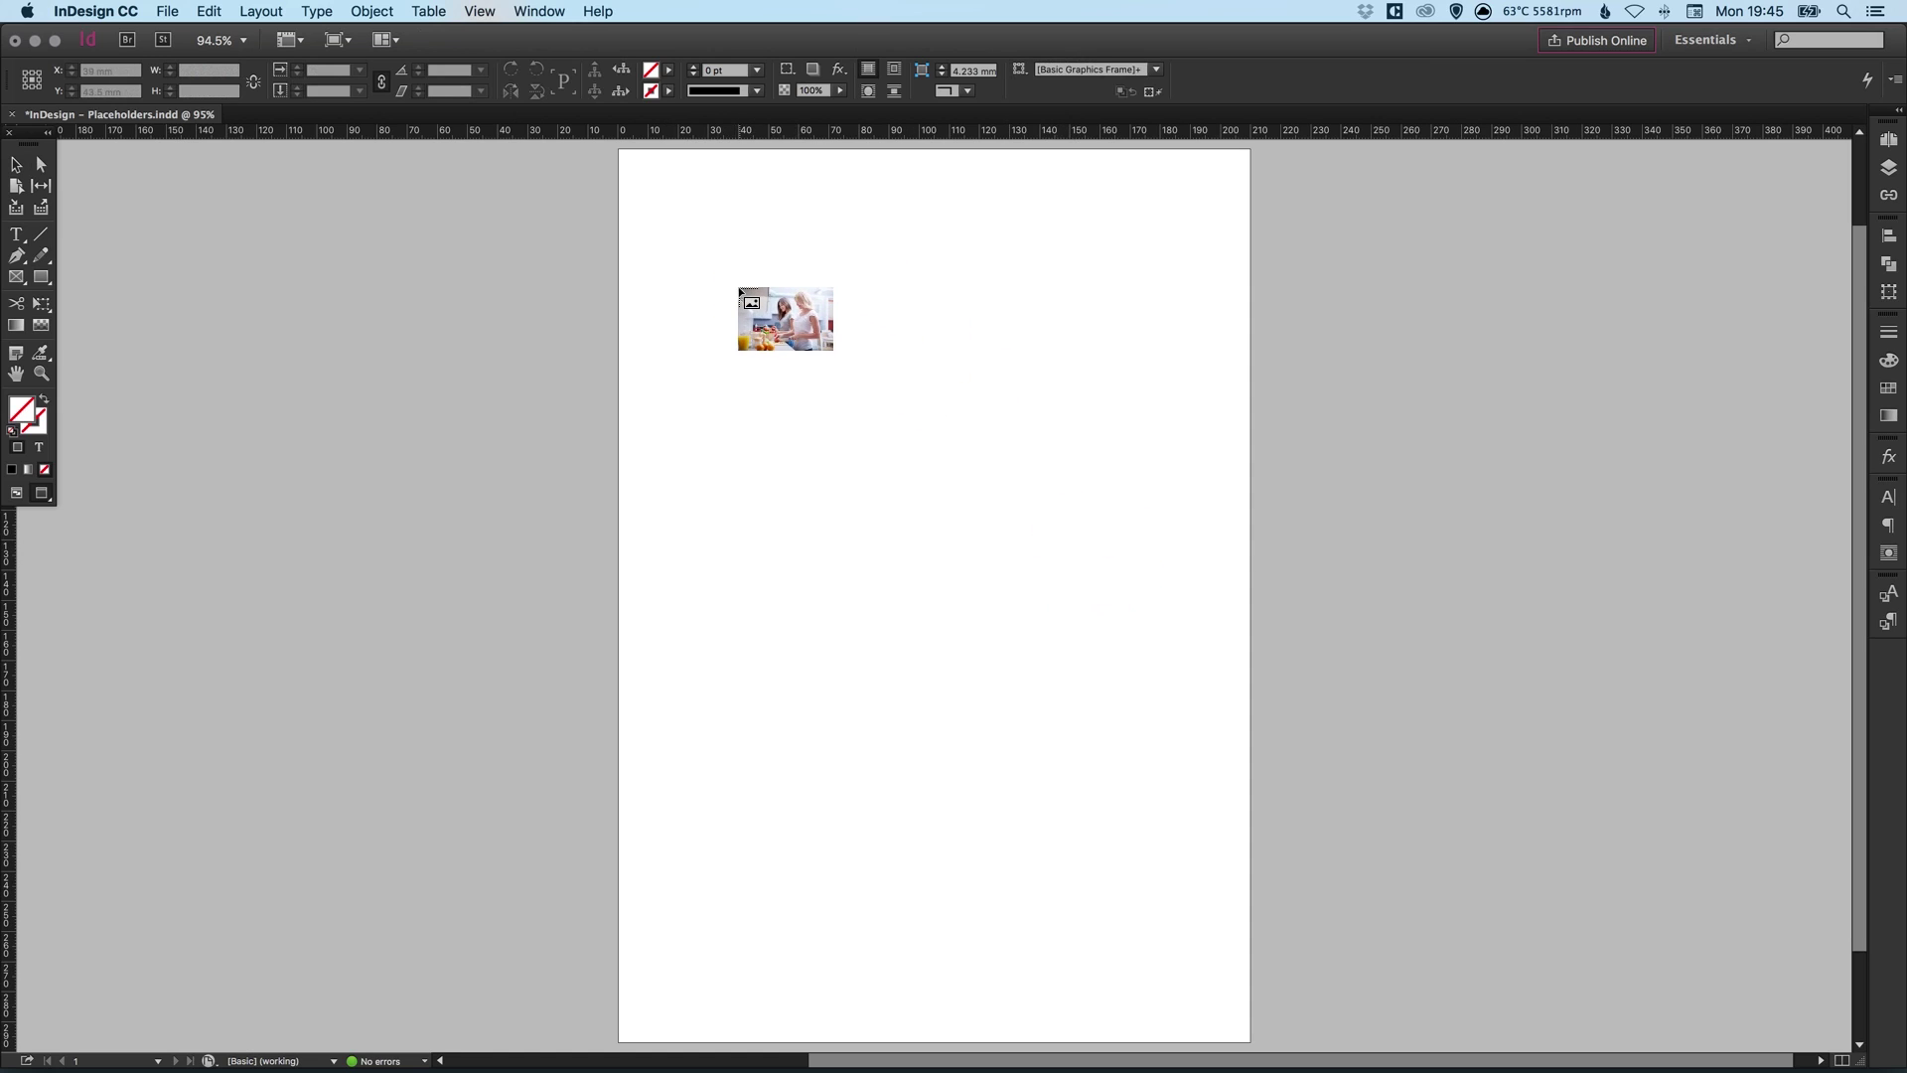
pyautogui.click(738, 289)
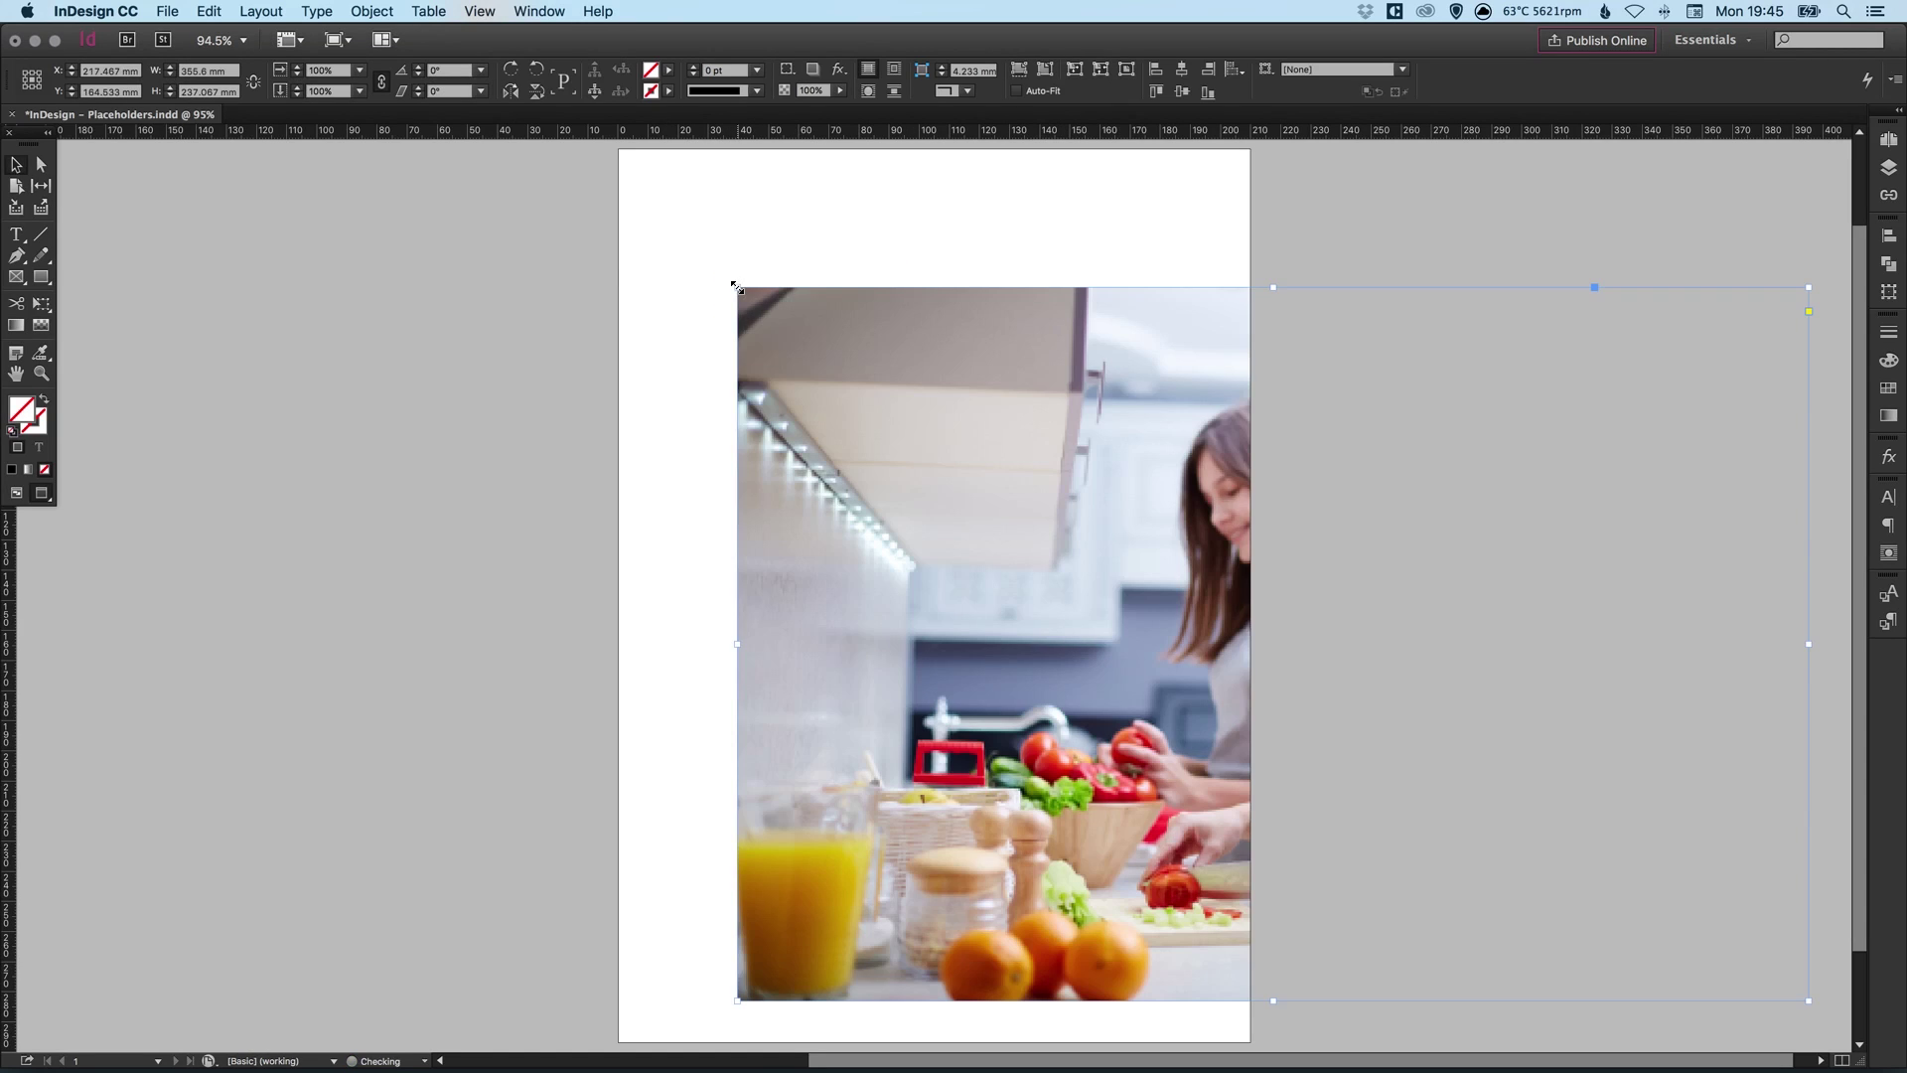
pyautogui.moveTo(1063, 390); pyautogui.dragTo(716, 314)
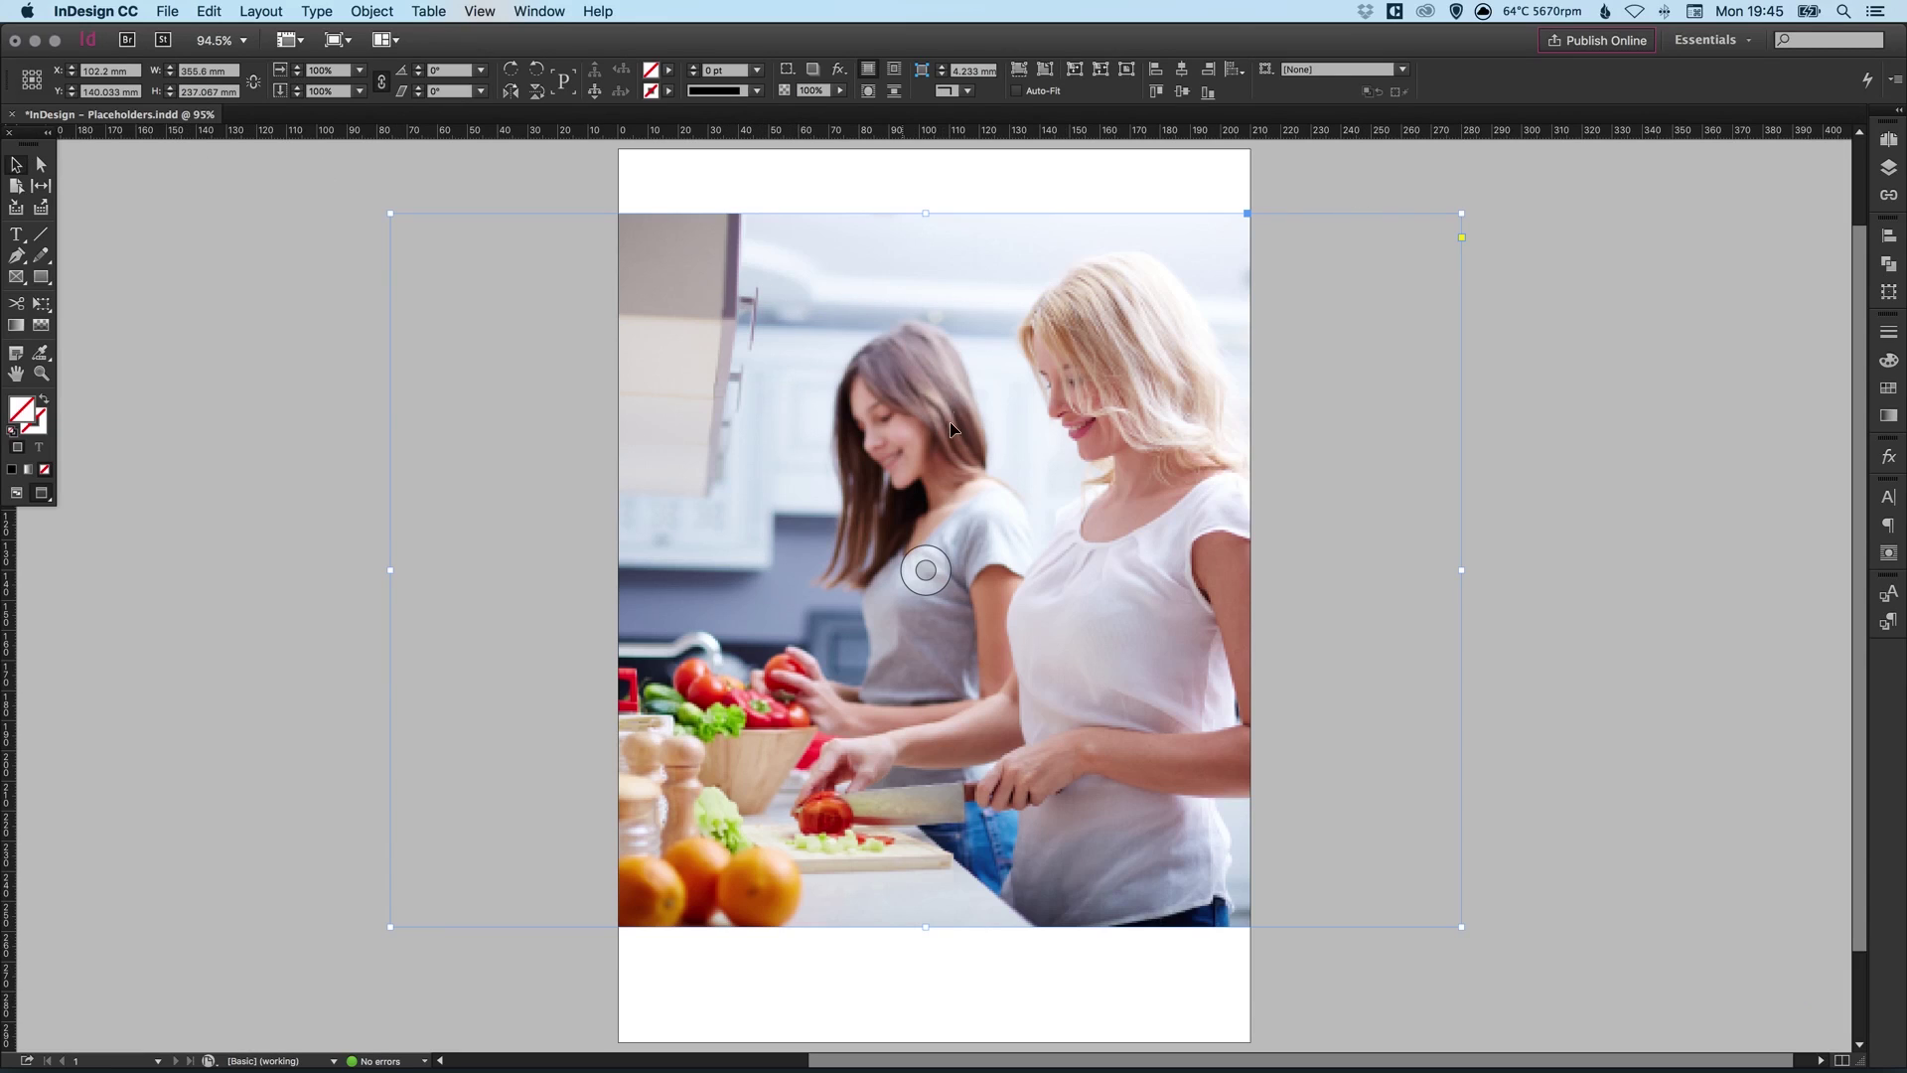
# Scale the photo down to about 169 mm wide and move it near the page top
pyautogui.click(326, 72)
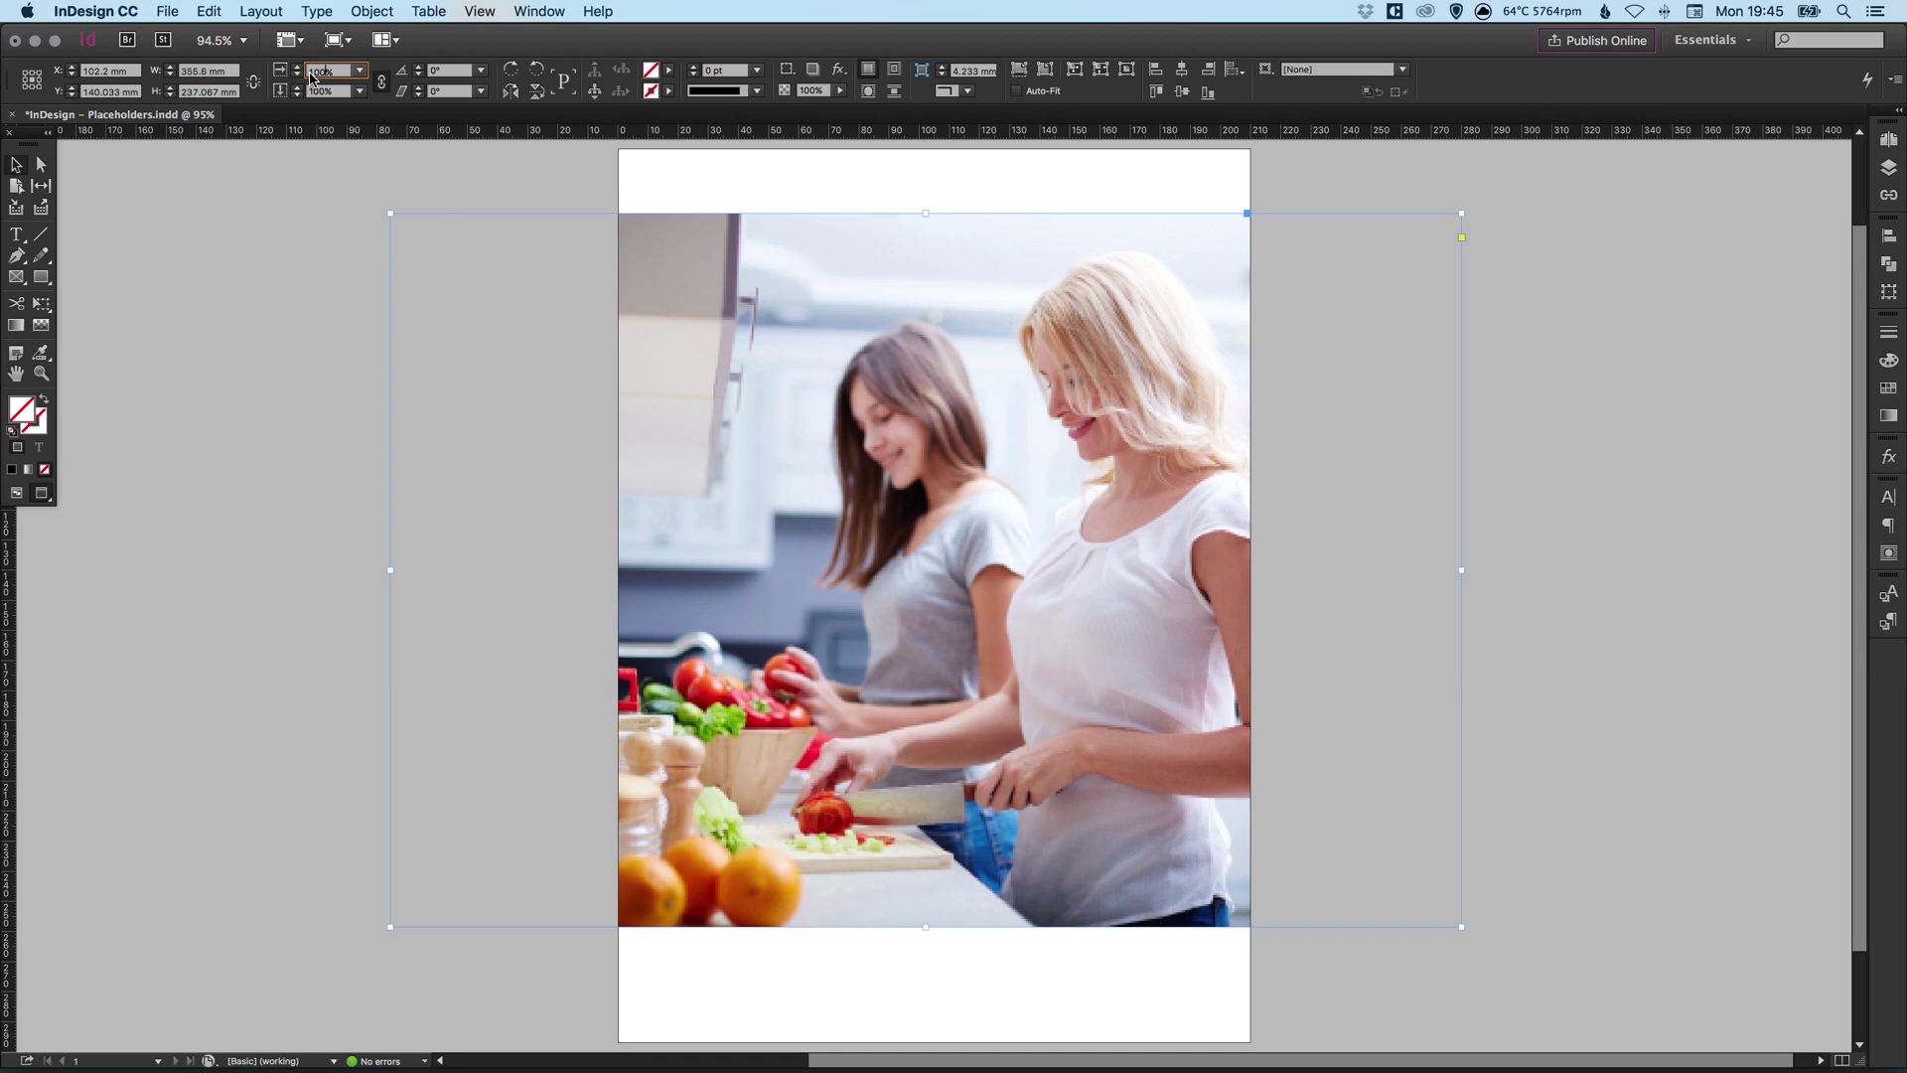
pyautogui.hotkey('shift', 'Down')
pyautogui.hotkey('shift', 'Down')
pyautogui.hotkey('shift', 'Down')
pyautogui.hotkey('shift', 'Down')
pyautogui.hotkey('shift', 'Down')
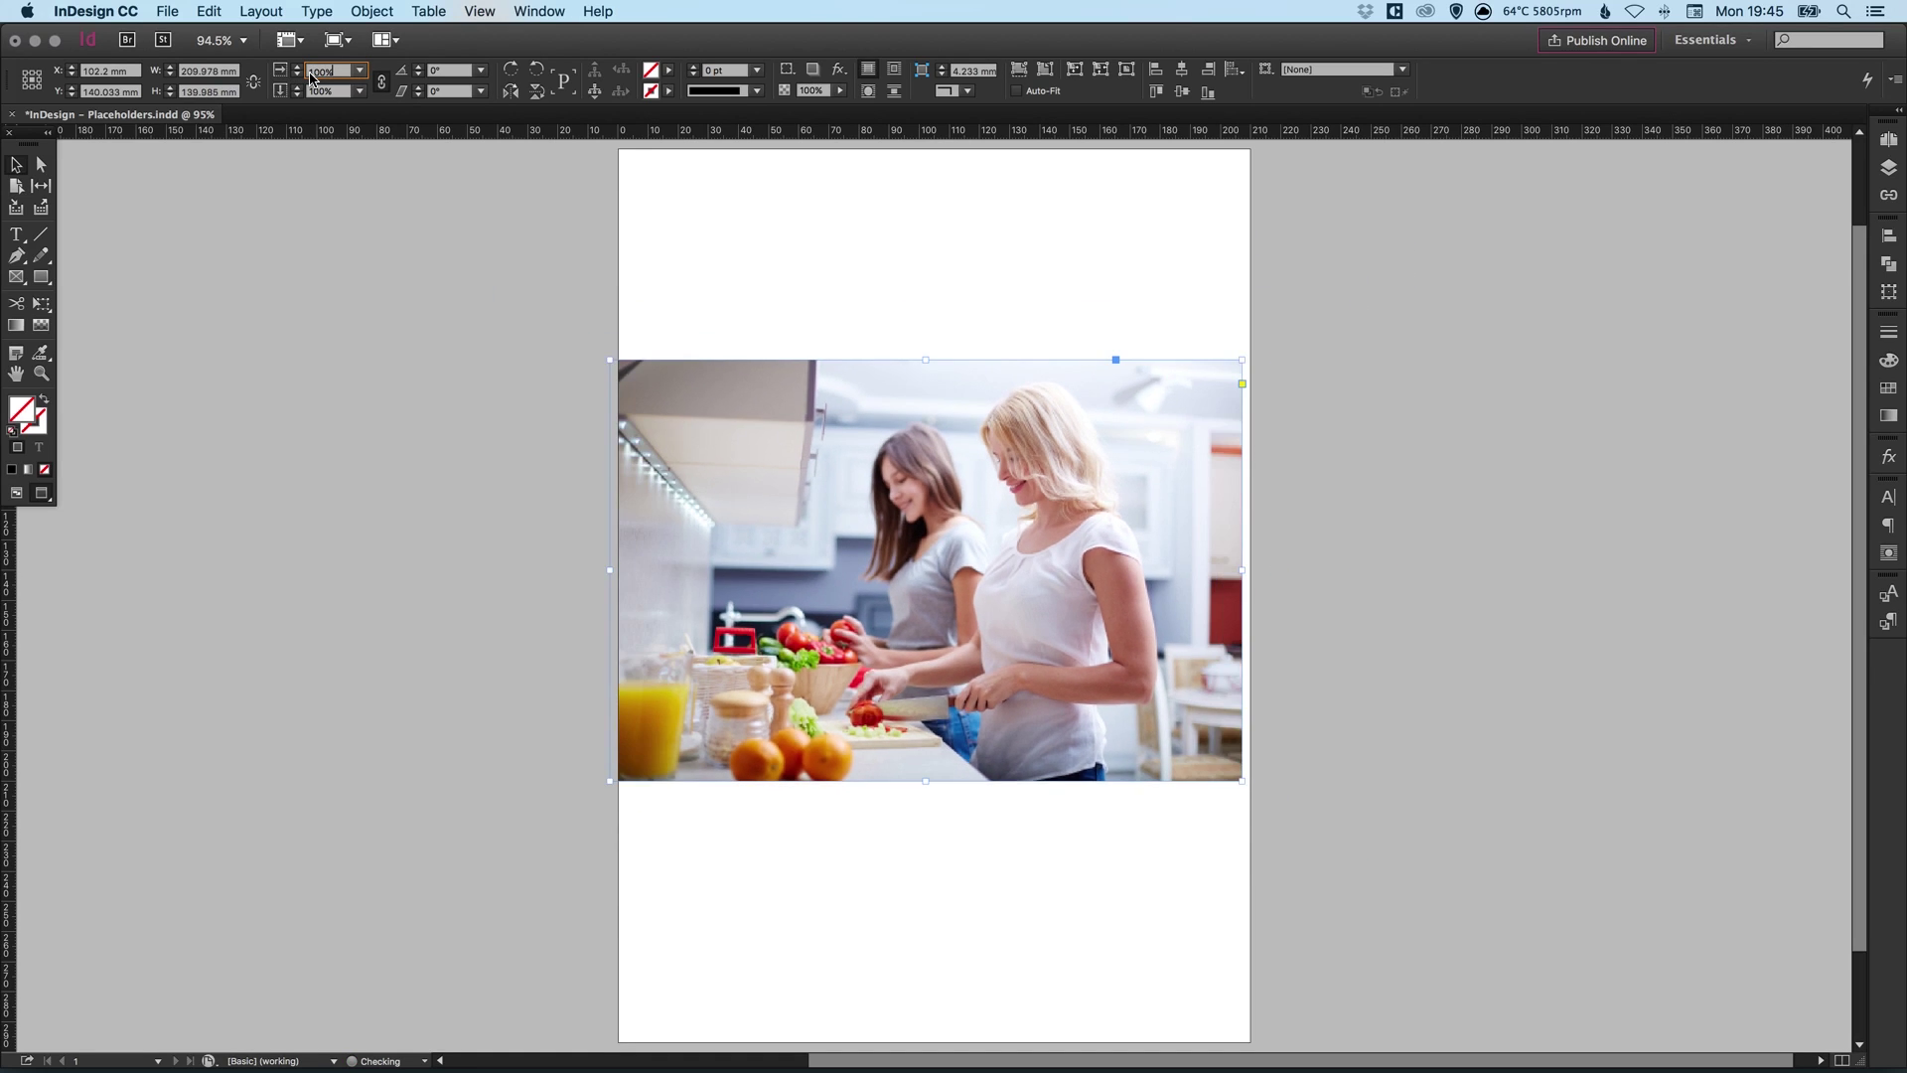
pyautogui.hotkey('shift', 'Down')
pyautogui.hotkey('shift', 'Down')
pyautogui.hotkey('shift', 'Down')
pyautogui.hotkey('shift', 'Down')
pyautogui.hotkey('shift', 'Up')
pyautogui.hotkey('shift', 'Up')
pyautogui.hotkey('shift', 'Up')
pyautogui.hotkey('shift', 'Up')
pyautogui.hotkey('shift', 'Up')
pyautogui.hotkey('shift', 'Up')
pyautogui.hotkey('shift', 'Up')
pyautogui.hotkey('shift', 'Up')
pyautogui.hotkey('shift', 'Down')
pyautogui.hotkey('shift', 'Down')
pyautogui.hotkey('shift', 'Down')
pyautogui.hotkey('shift', 'Down')
pyautogui.hotkey('shift', 'Down')
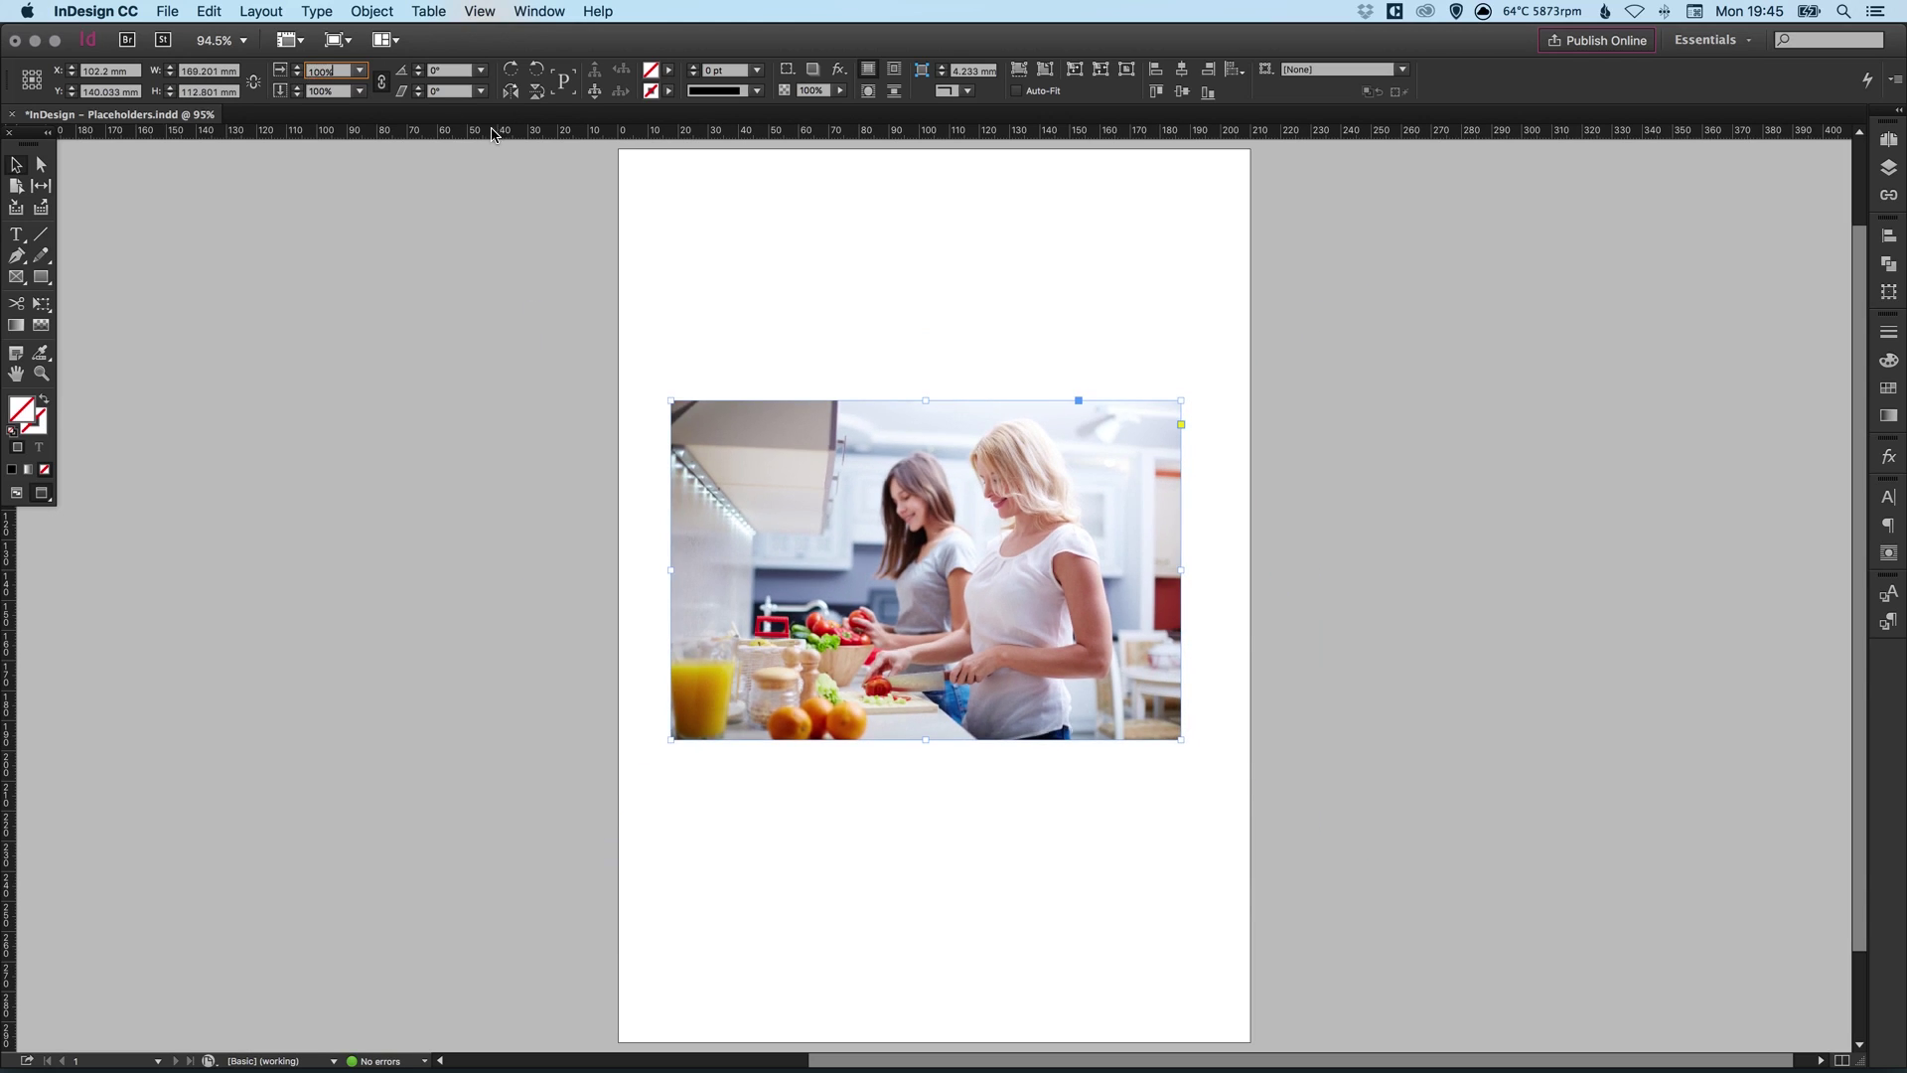
pyautogui.click(1026, 285)
pyautogui.moveTo(990, 508); pyautogui.dragTo(987, 302)
# Draw a rectangle placeholder frame below the photo and nudge it slightly left
pyautogui.click(621, 367)
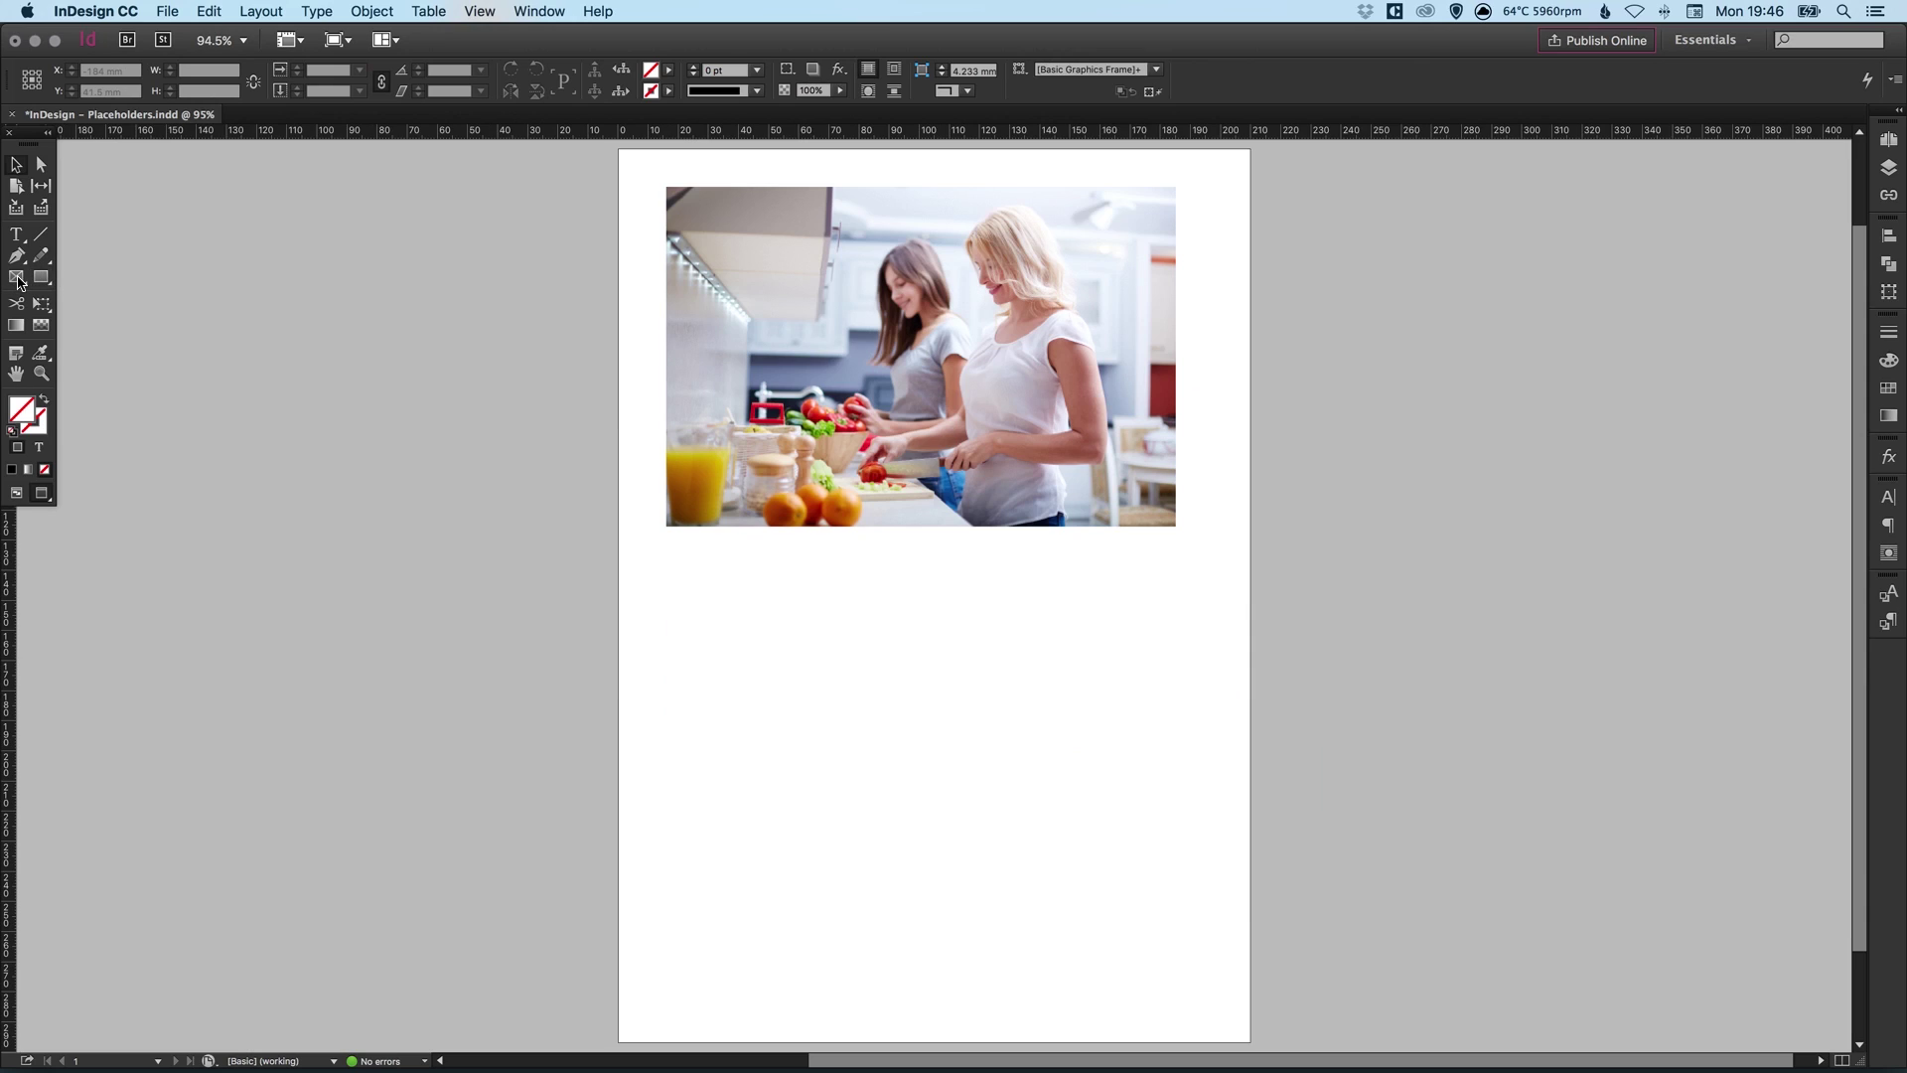
pyautogui.click(17, 279)
pyautogui.moveTo(666, 588); pyautogui.dragTo(987, 844)
pyautogui.press('v')
pyautogui.press('w')
pyautogui.moveTo(743, 594); pyautogui.dragTo(733, 594)
pyautogui.press('w')
pyautogui.press('w')
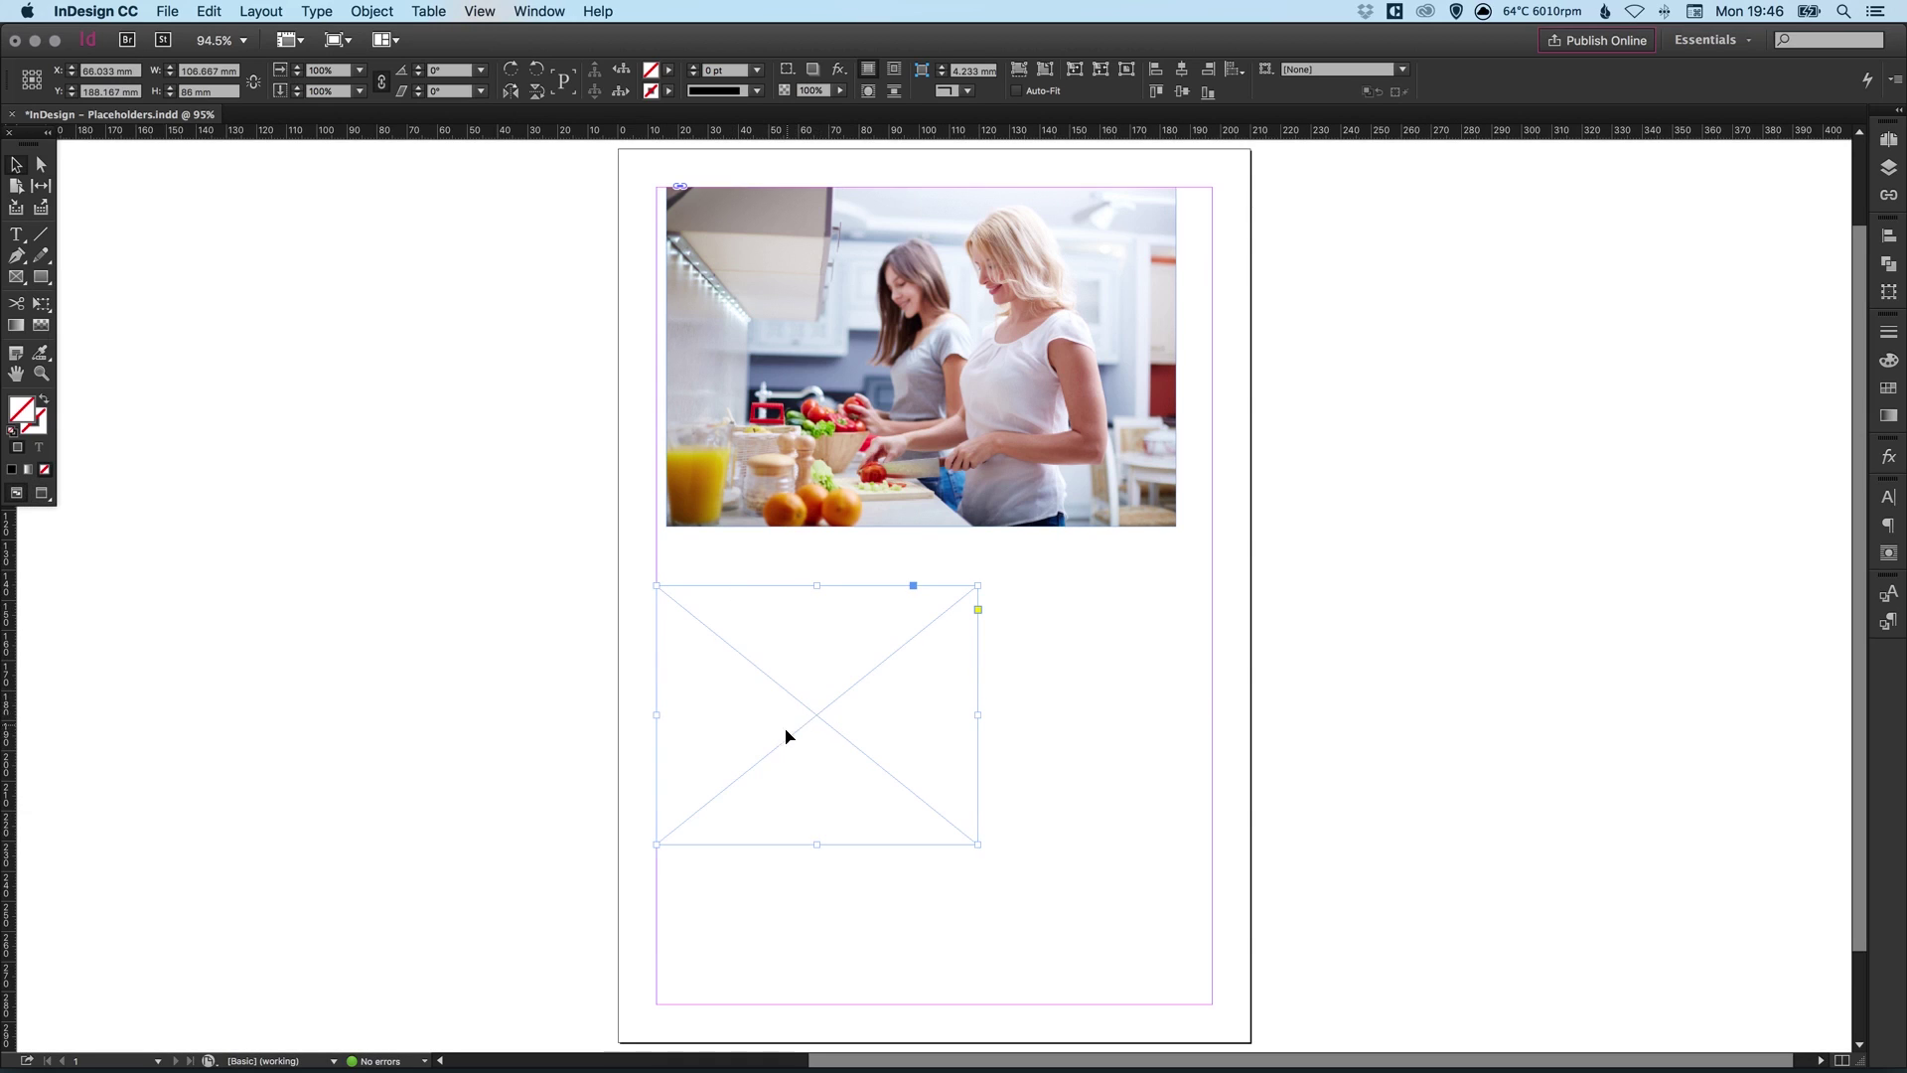
# Place Image.jpg into the new empty frame, replacing the selected item
pyautogui.click(166, 10)
pyautogui.click(188, 268)
pyautogui.click(842, 244)
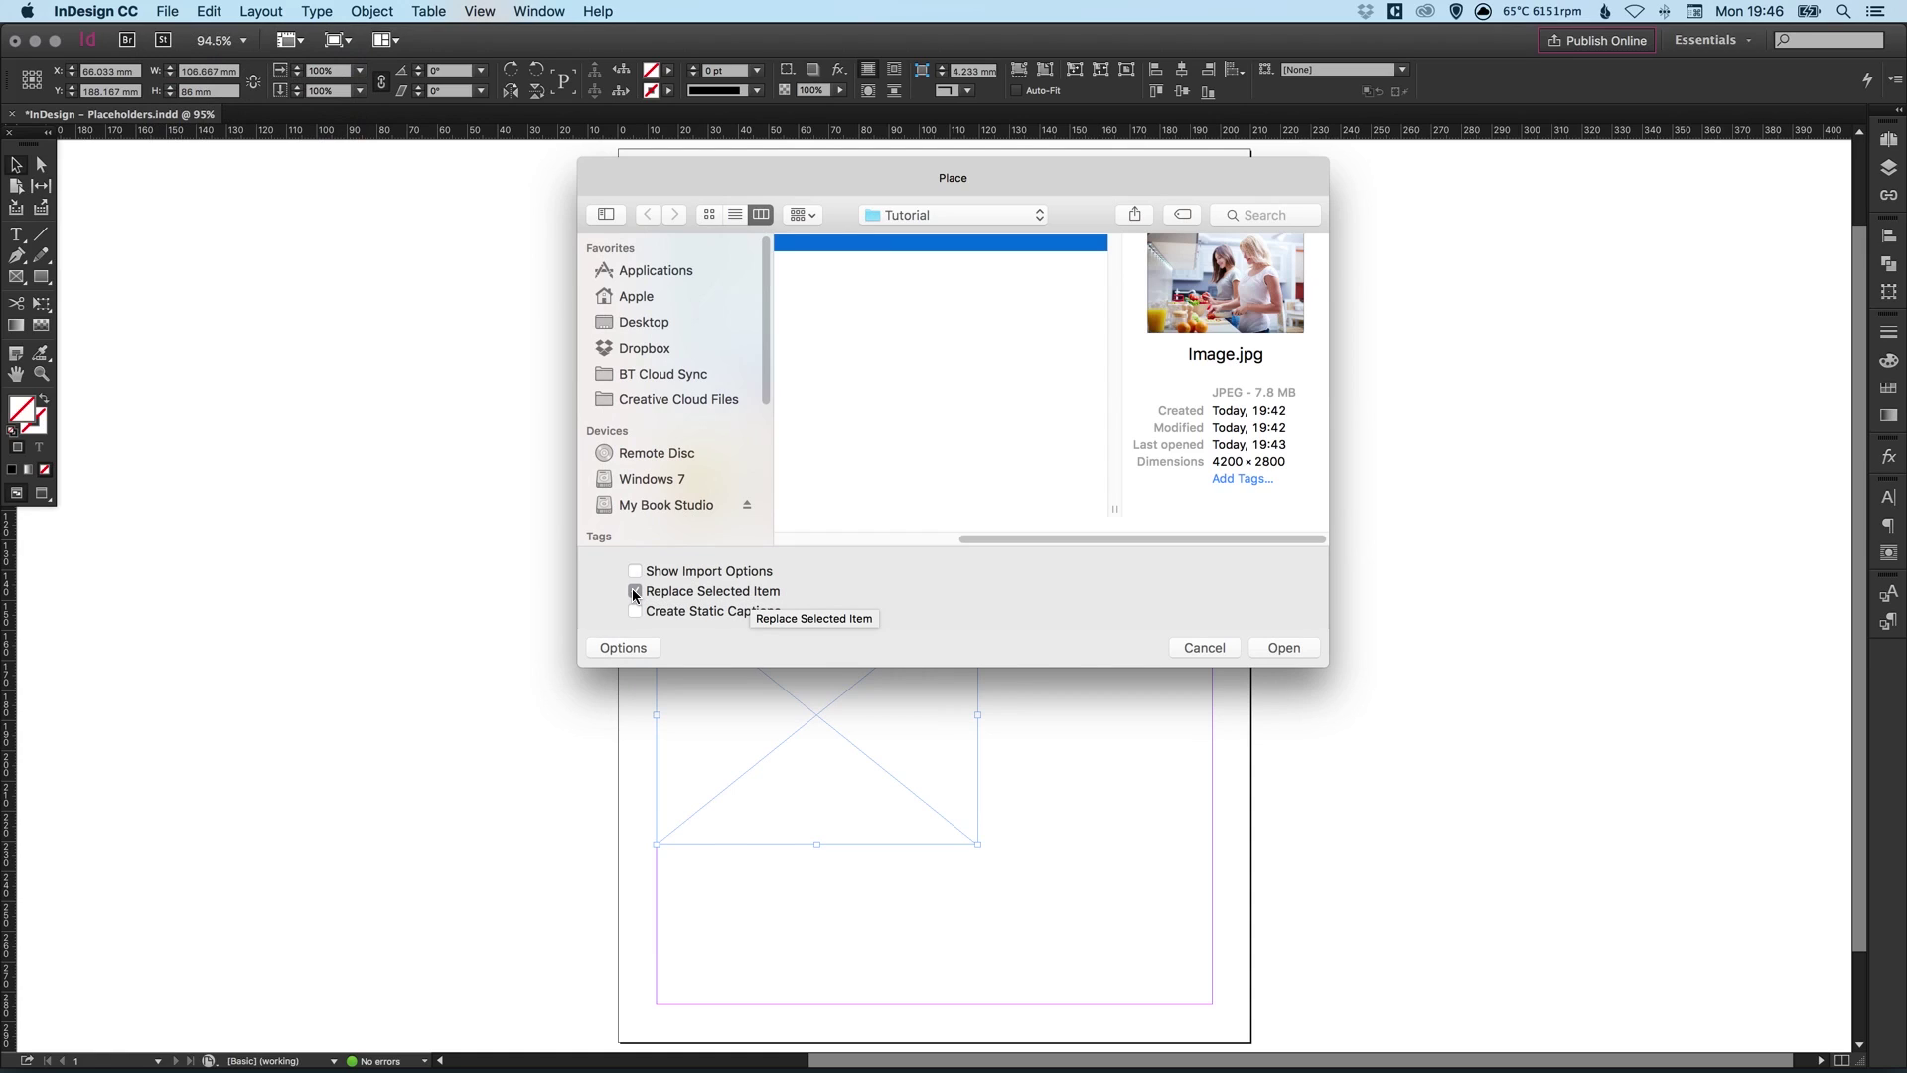
pyautogui.click(1283, 648)
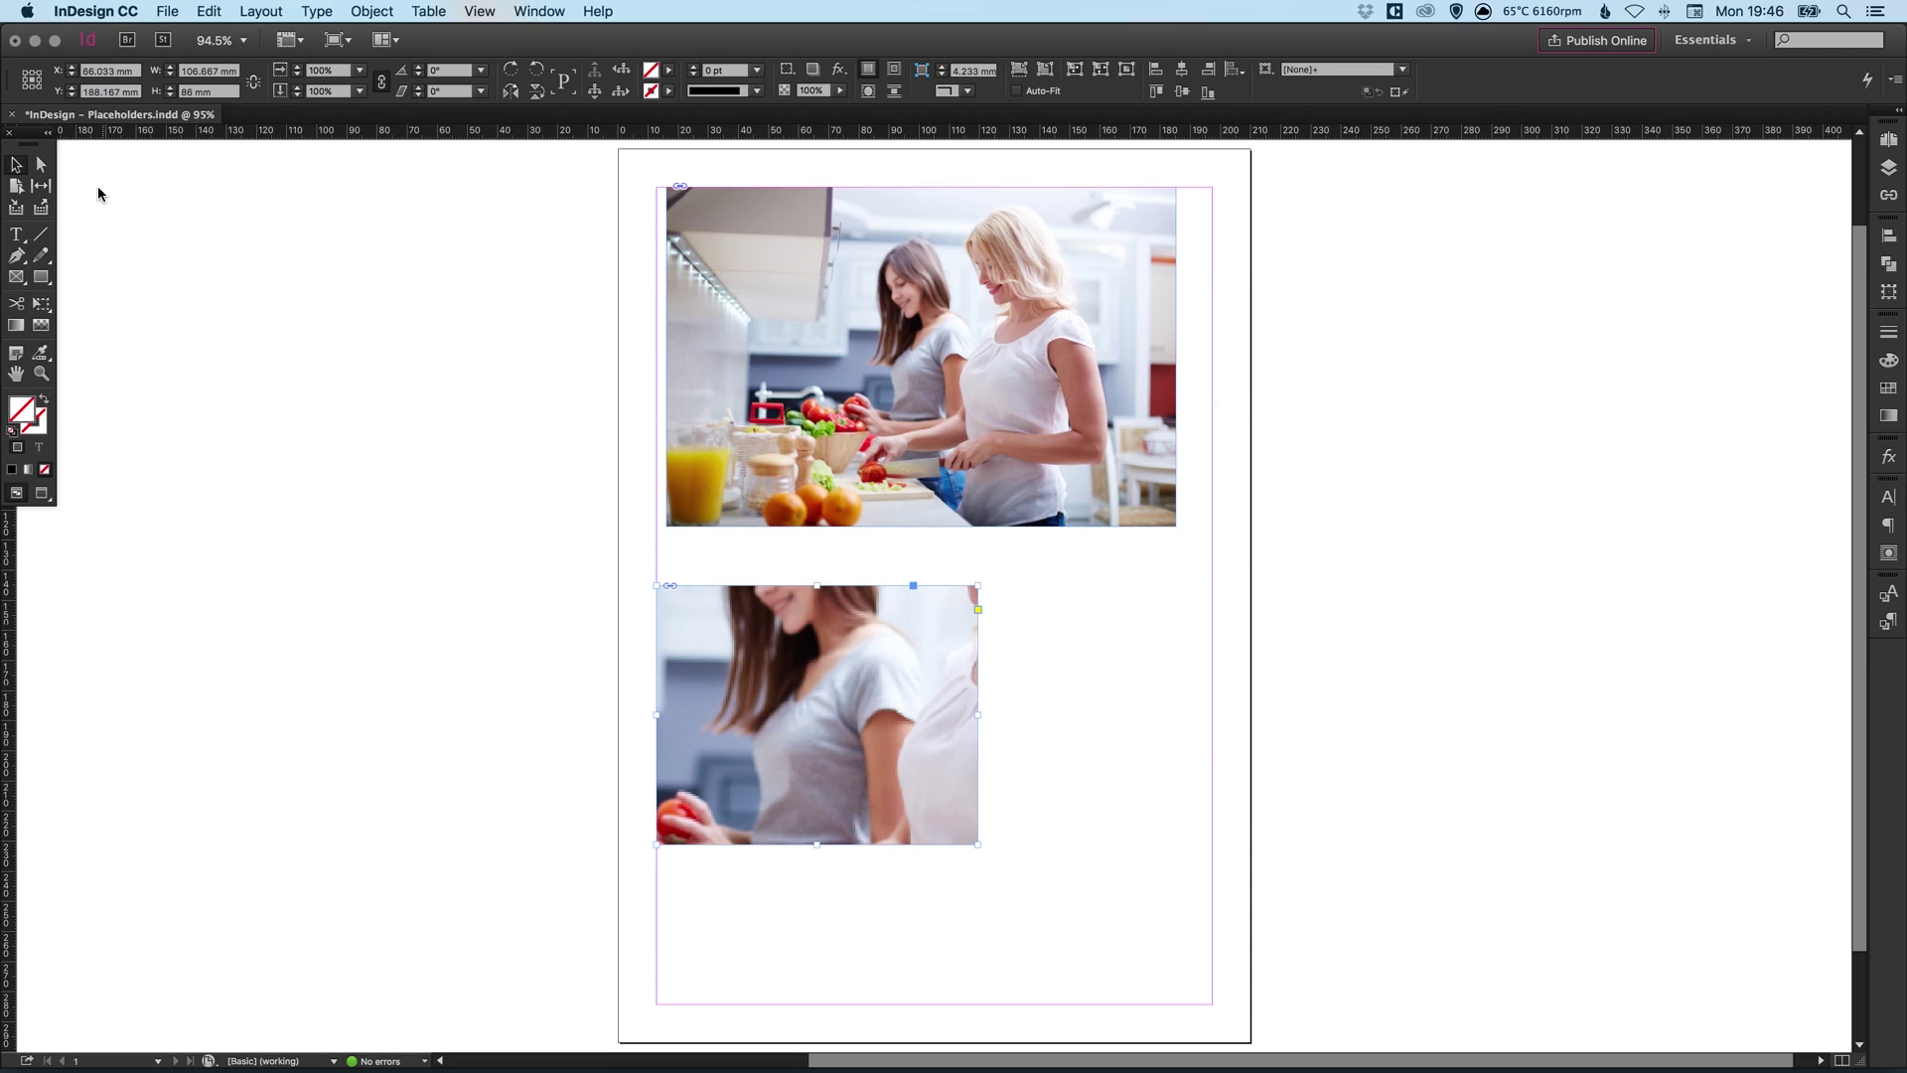
# Reposition the photo inside the lower frame, then move the frame right
pyautogui.click(42, 166)
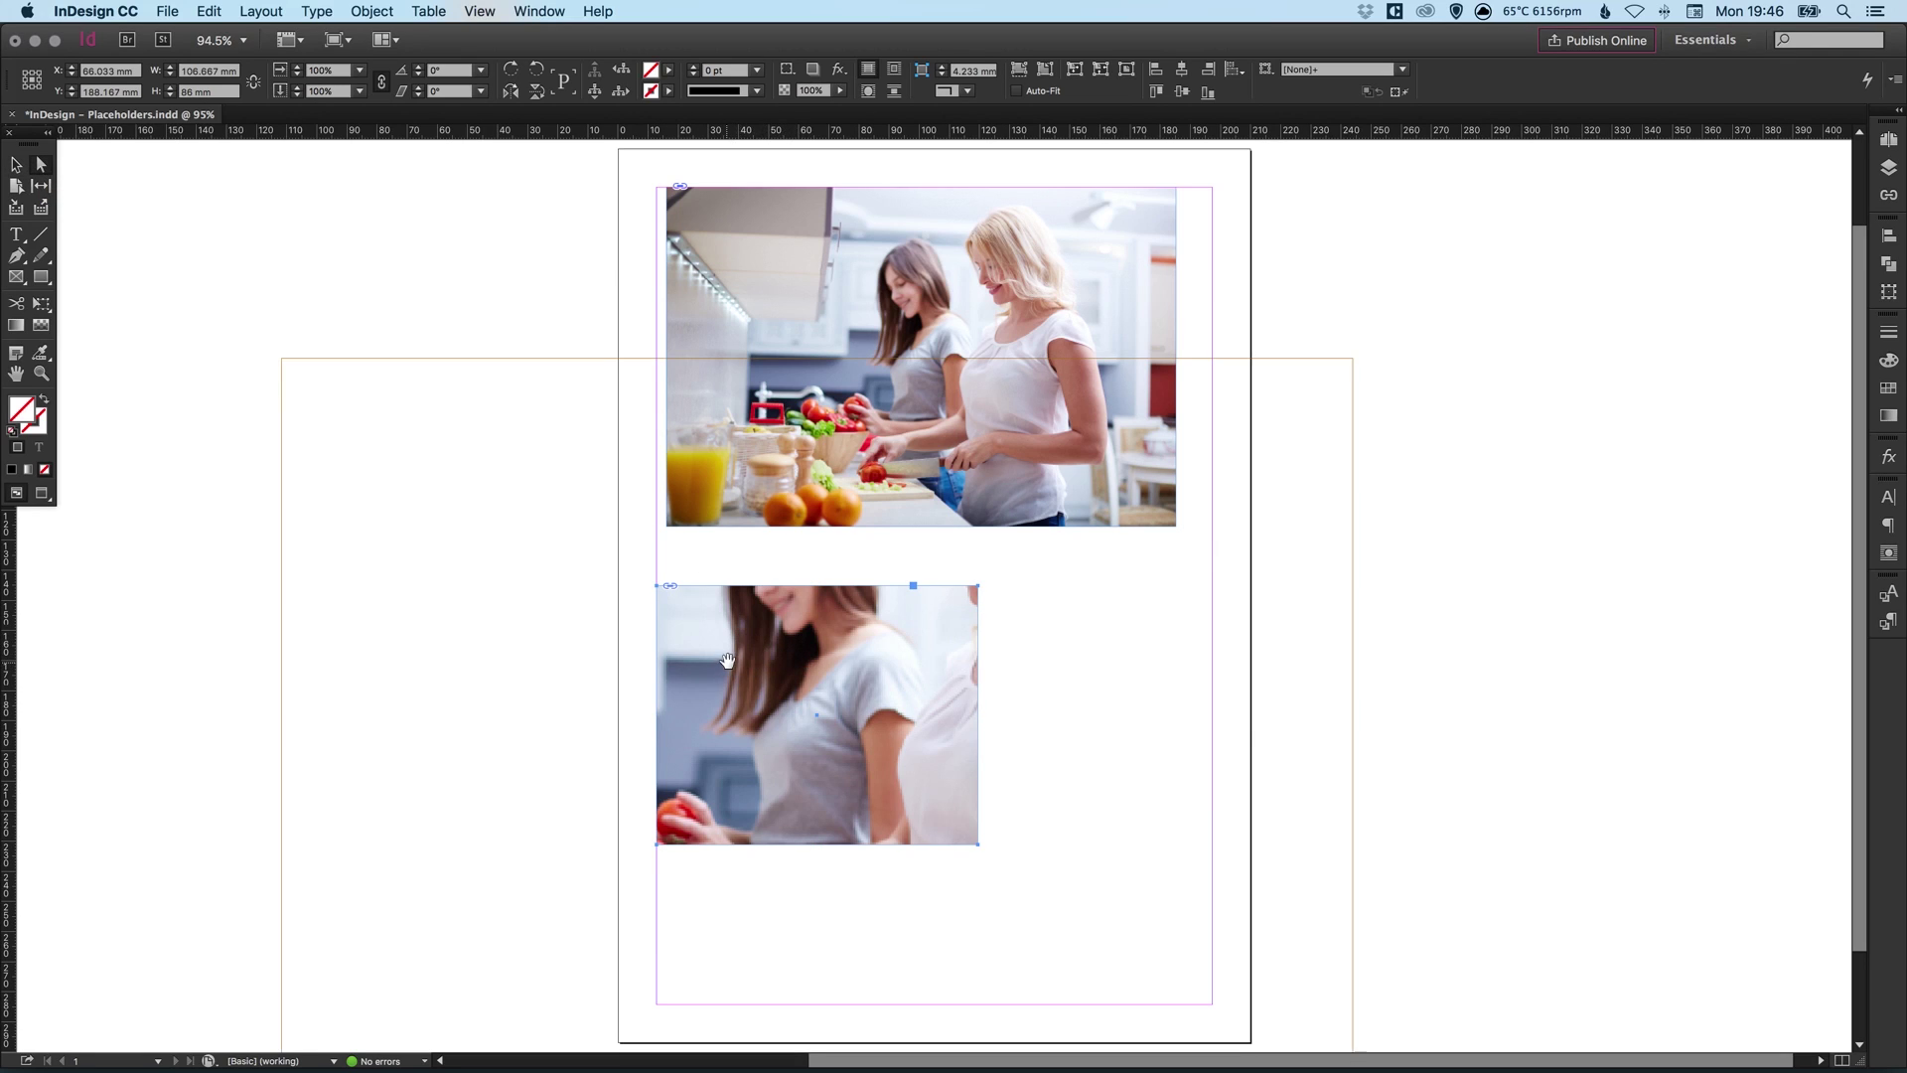
pyautogui.moveTo(747, 635); pyautogui.dragTo(924, 701)
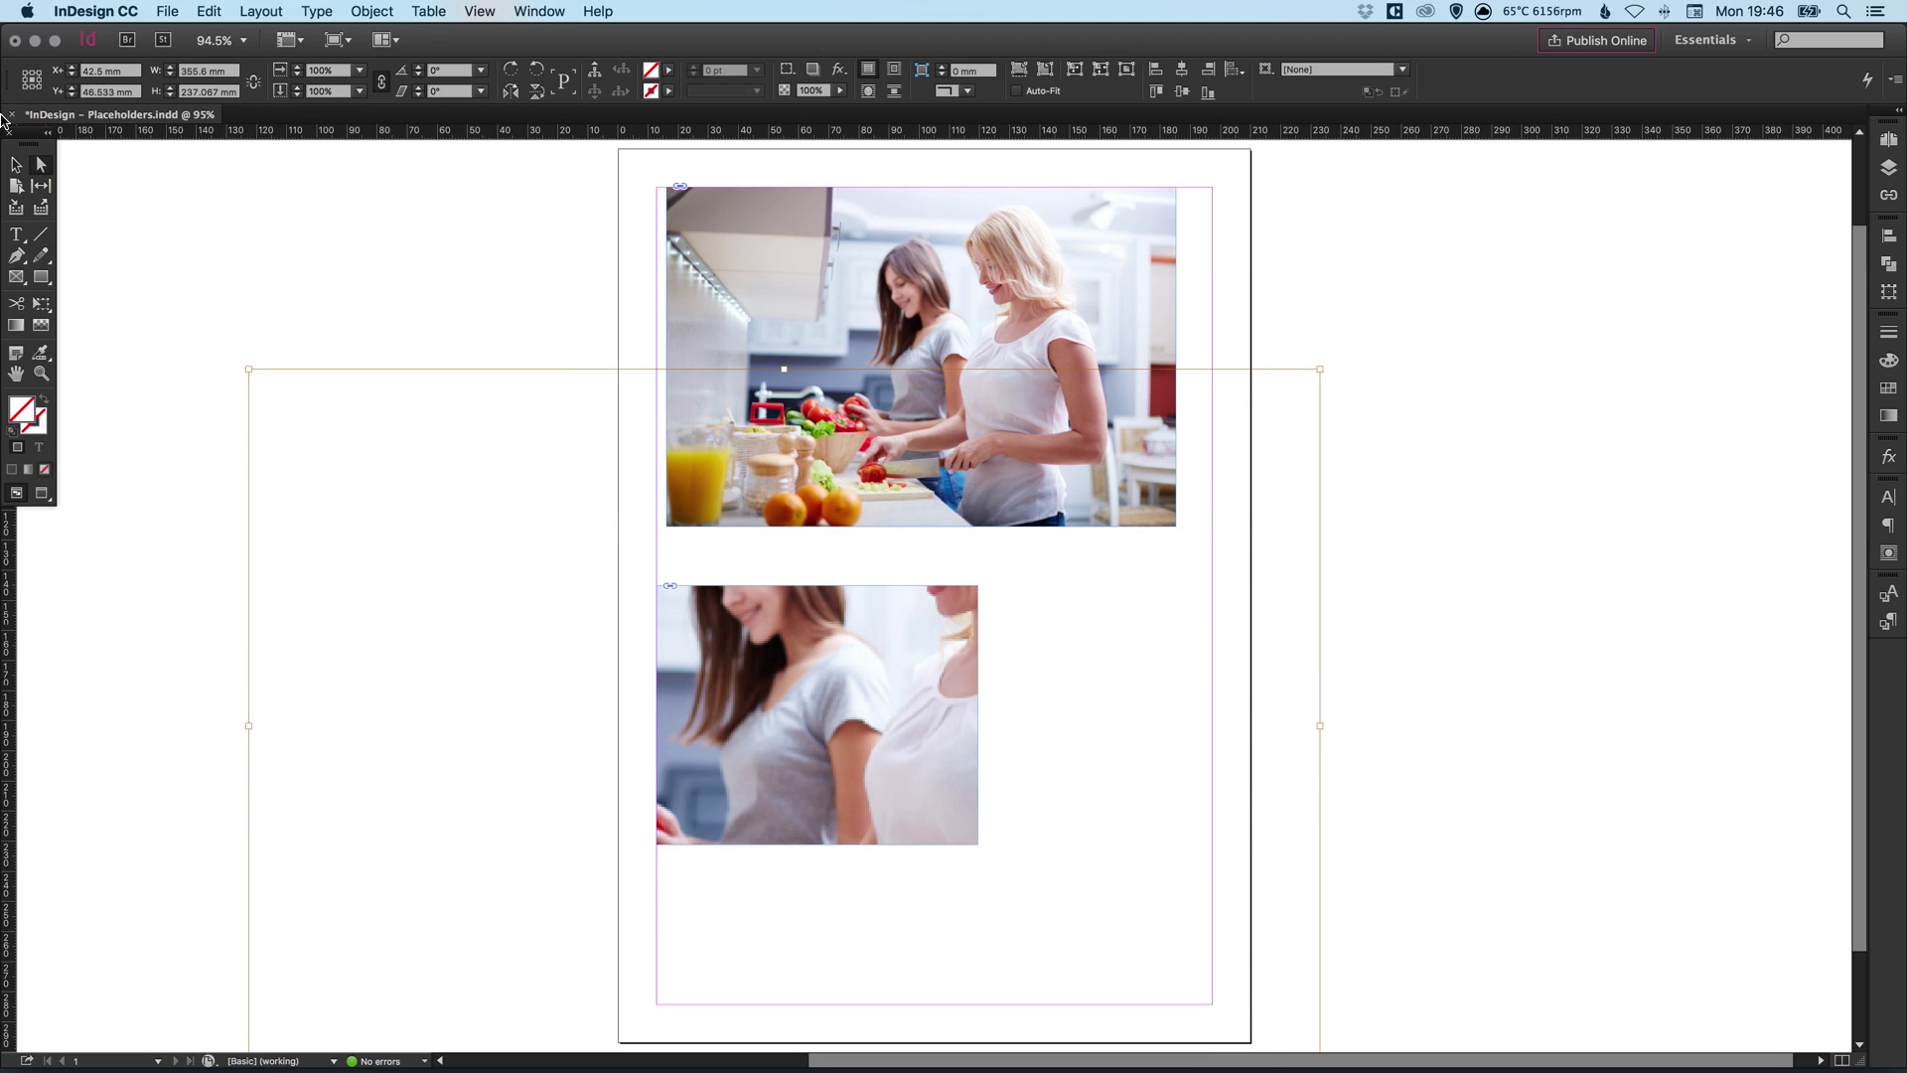
pyautogui.click(16, 164)
pyautogui.click(285, 222)
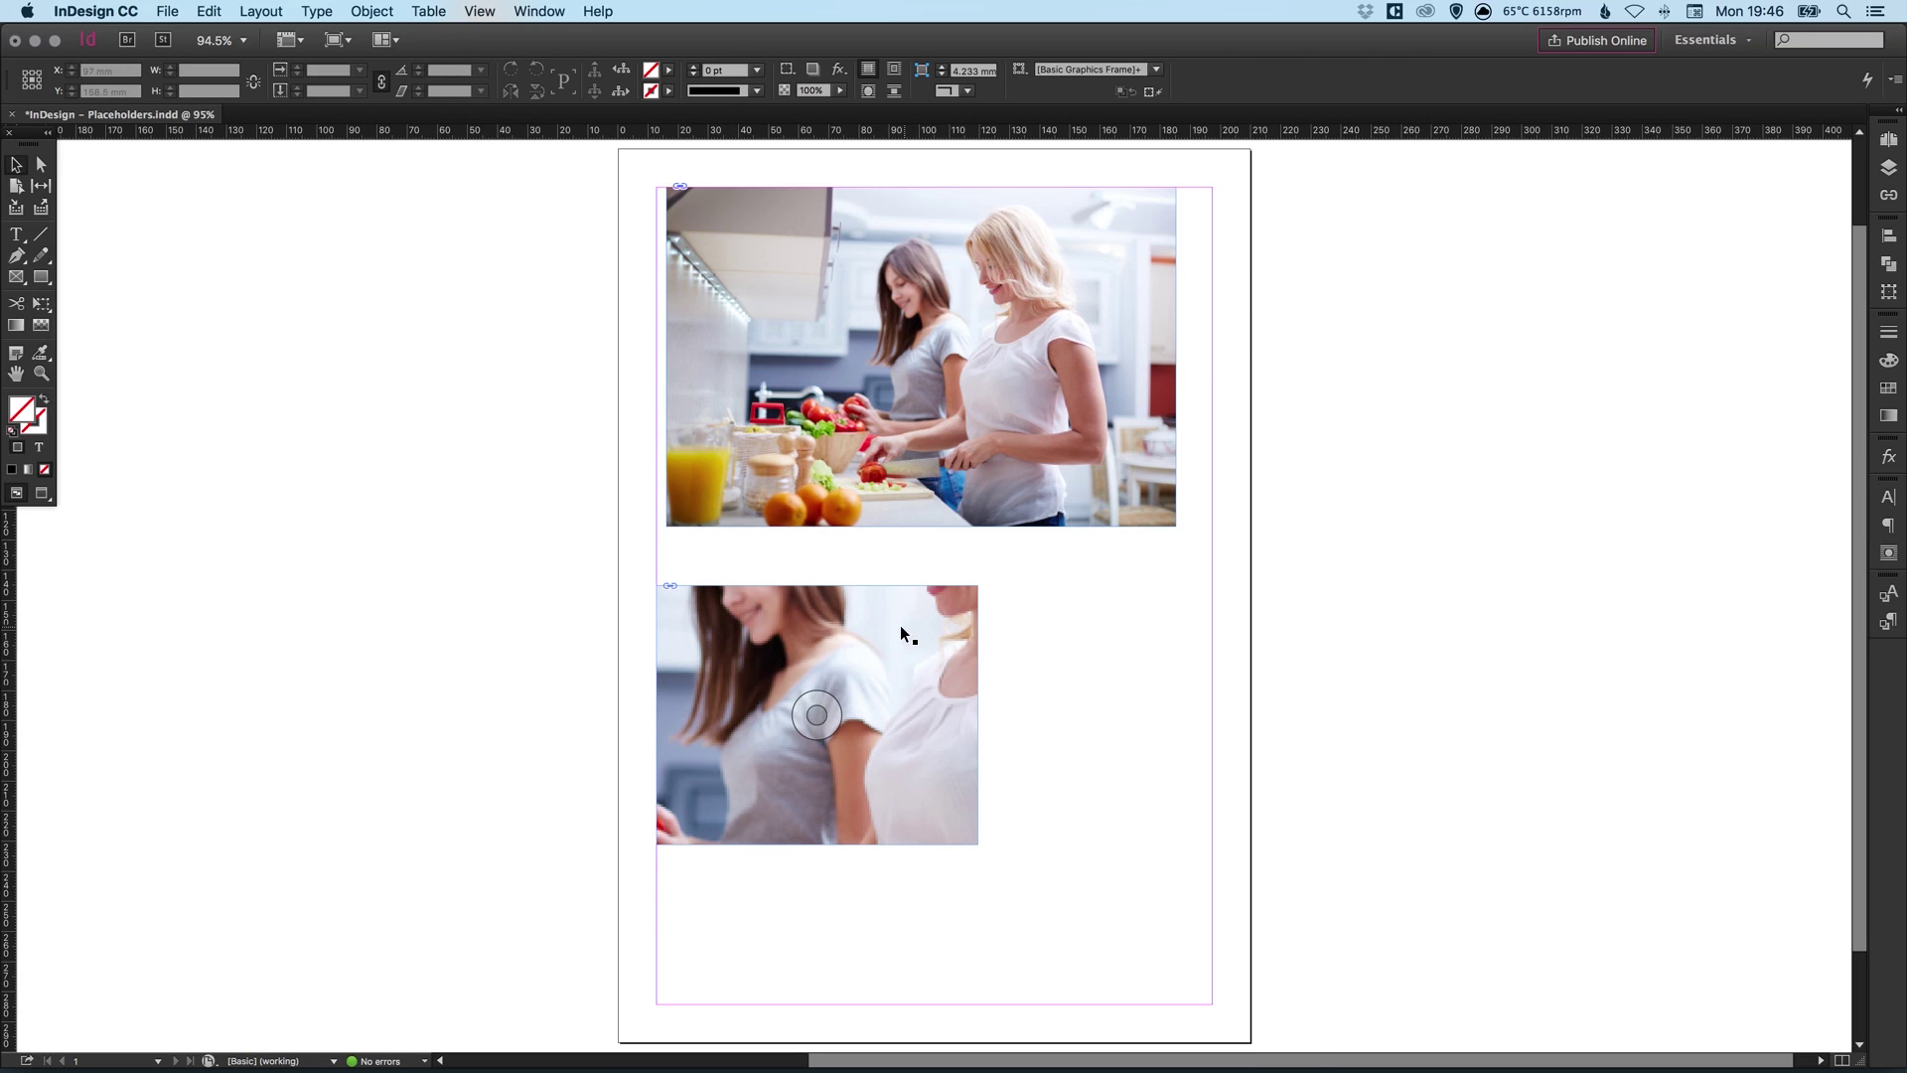
pyautogui.moveTo(897, 624); pyautogui.dragTo(1113, 609)
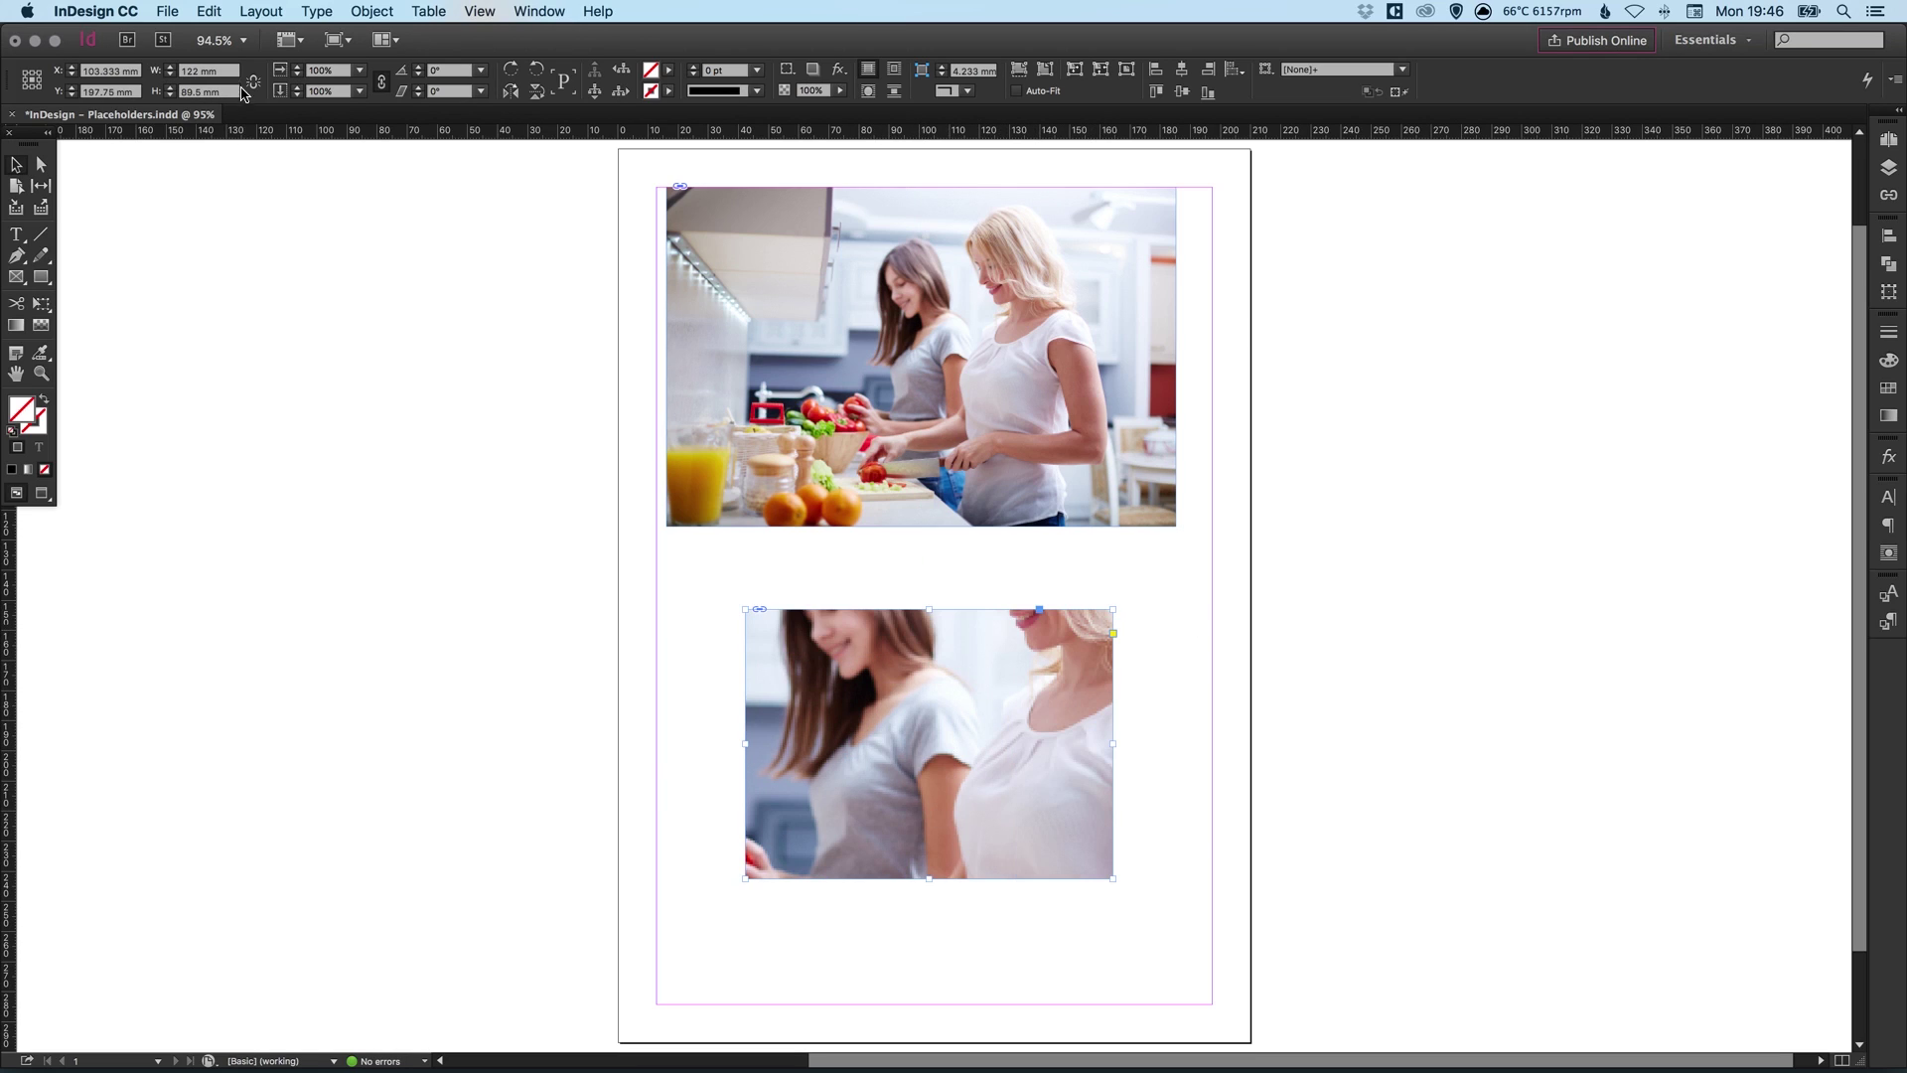
# Scale the lower frame, trying 98% and 125%, then 150% to about 186 × 138 mm
pyautogui.click(334, 71)
pyautogui.write('98')
pyautogui.press('Return')
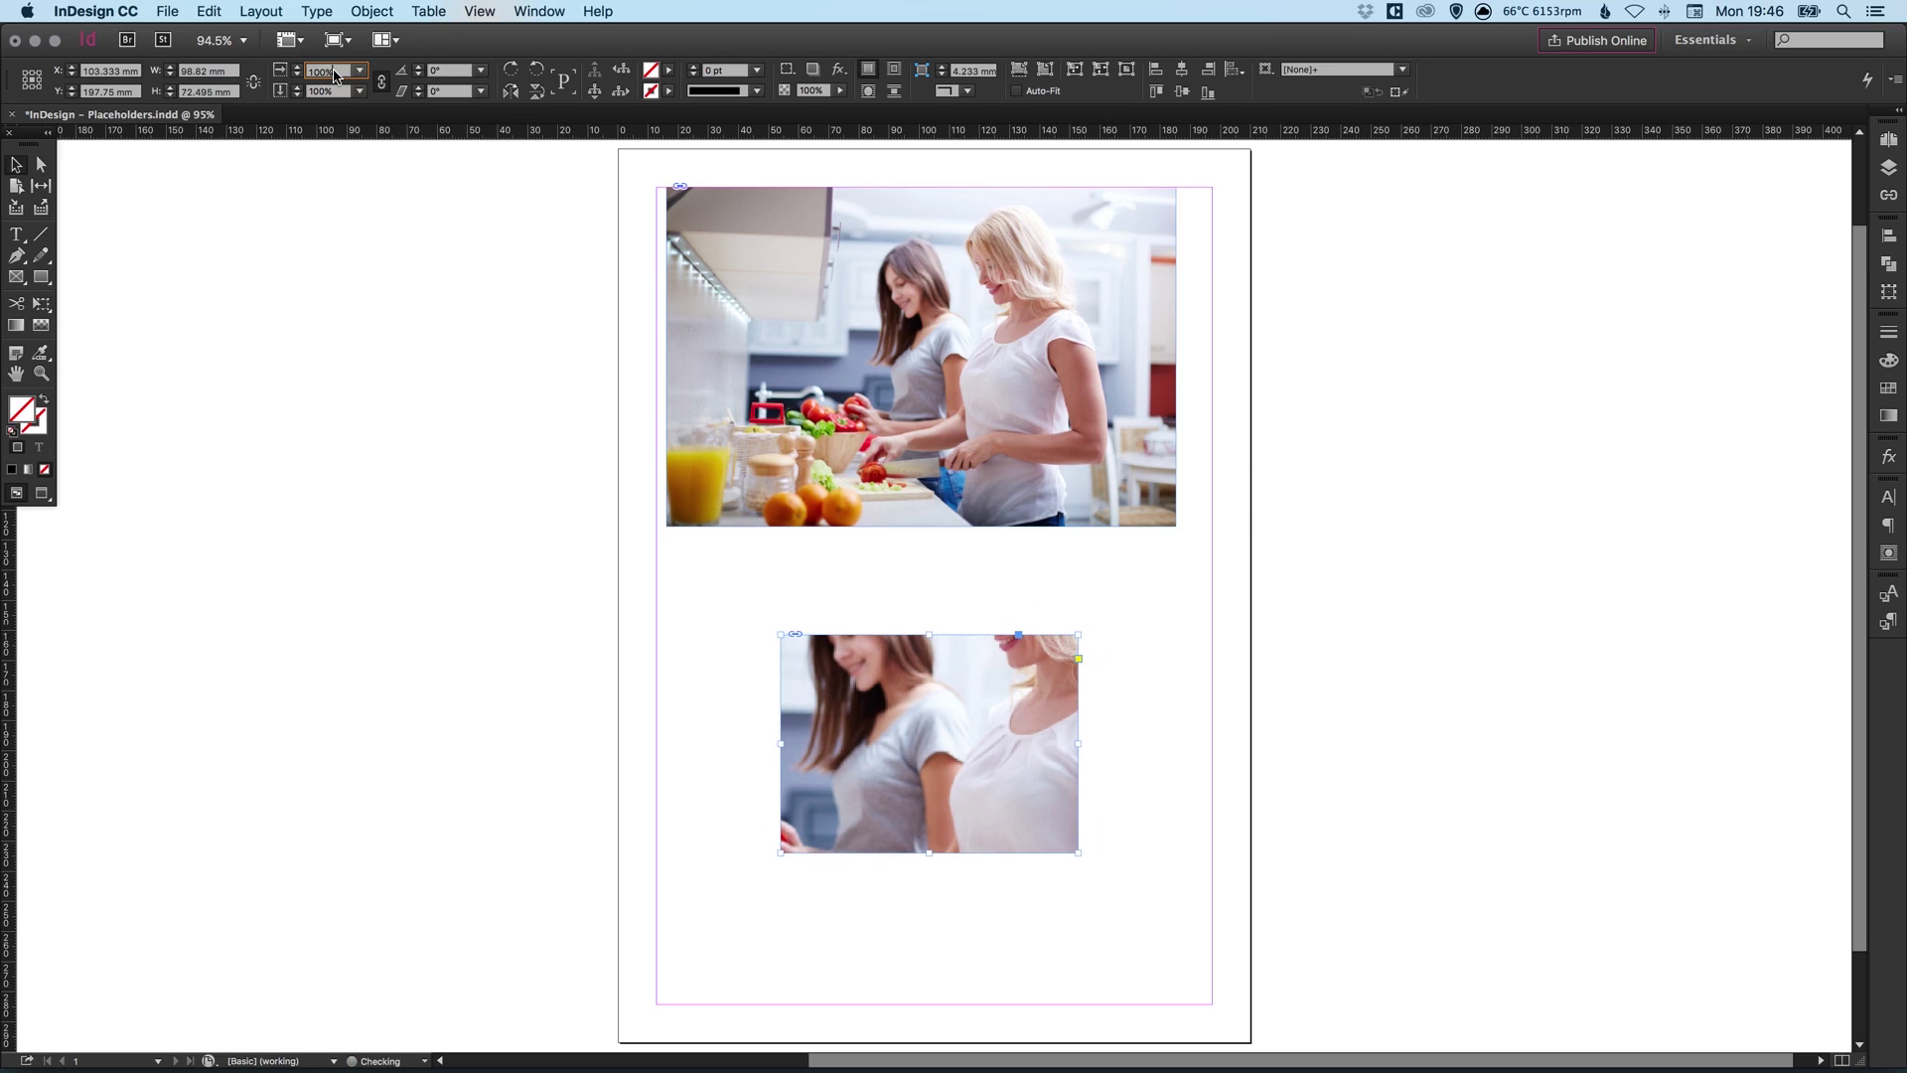
pyautogui.press('Down')
pyautogui.press('Down')
pyautogui.press('Down')
pyautogui.press('Down')
pyautogui.press('Down')
pyautogui.press('Down')
pyautogui.press('Down')
pyautogui.press('Down')
pyautogui.press('Down')
pyautogui.press('Down')
pyautogui.press('Down')
pyautogui.press('Down')
pyautogui.press('Down')
pyautogui.press('Down')
pyautogui.press('Down')
pyautogui.press('Down')
pyautogui.press('Down')
pyautogui.press('Down')
pyautogui.press('Down')
pyautogui.press('Down')
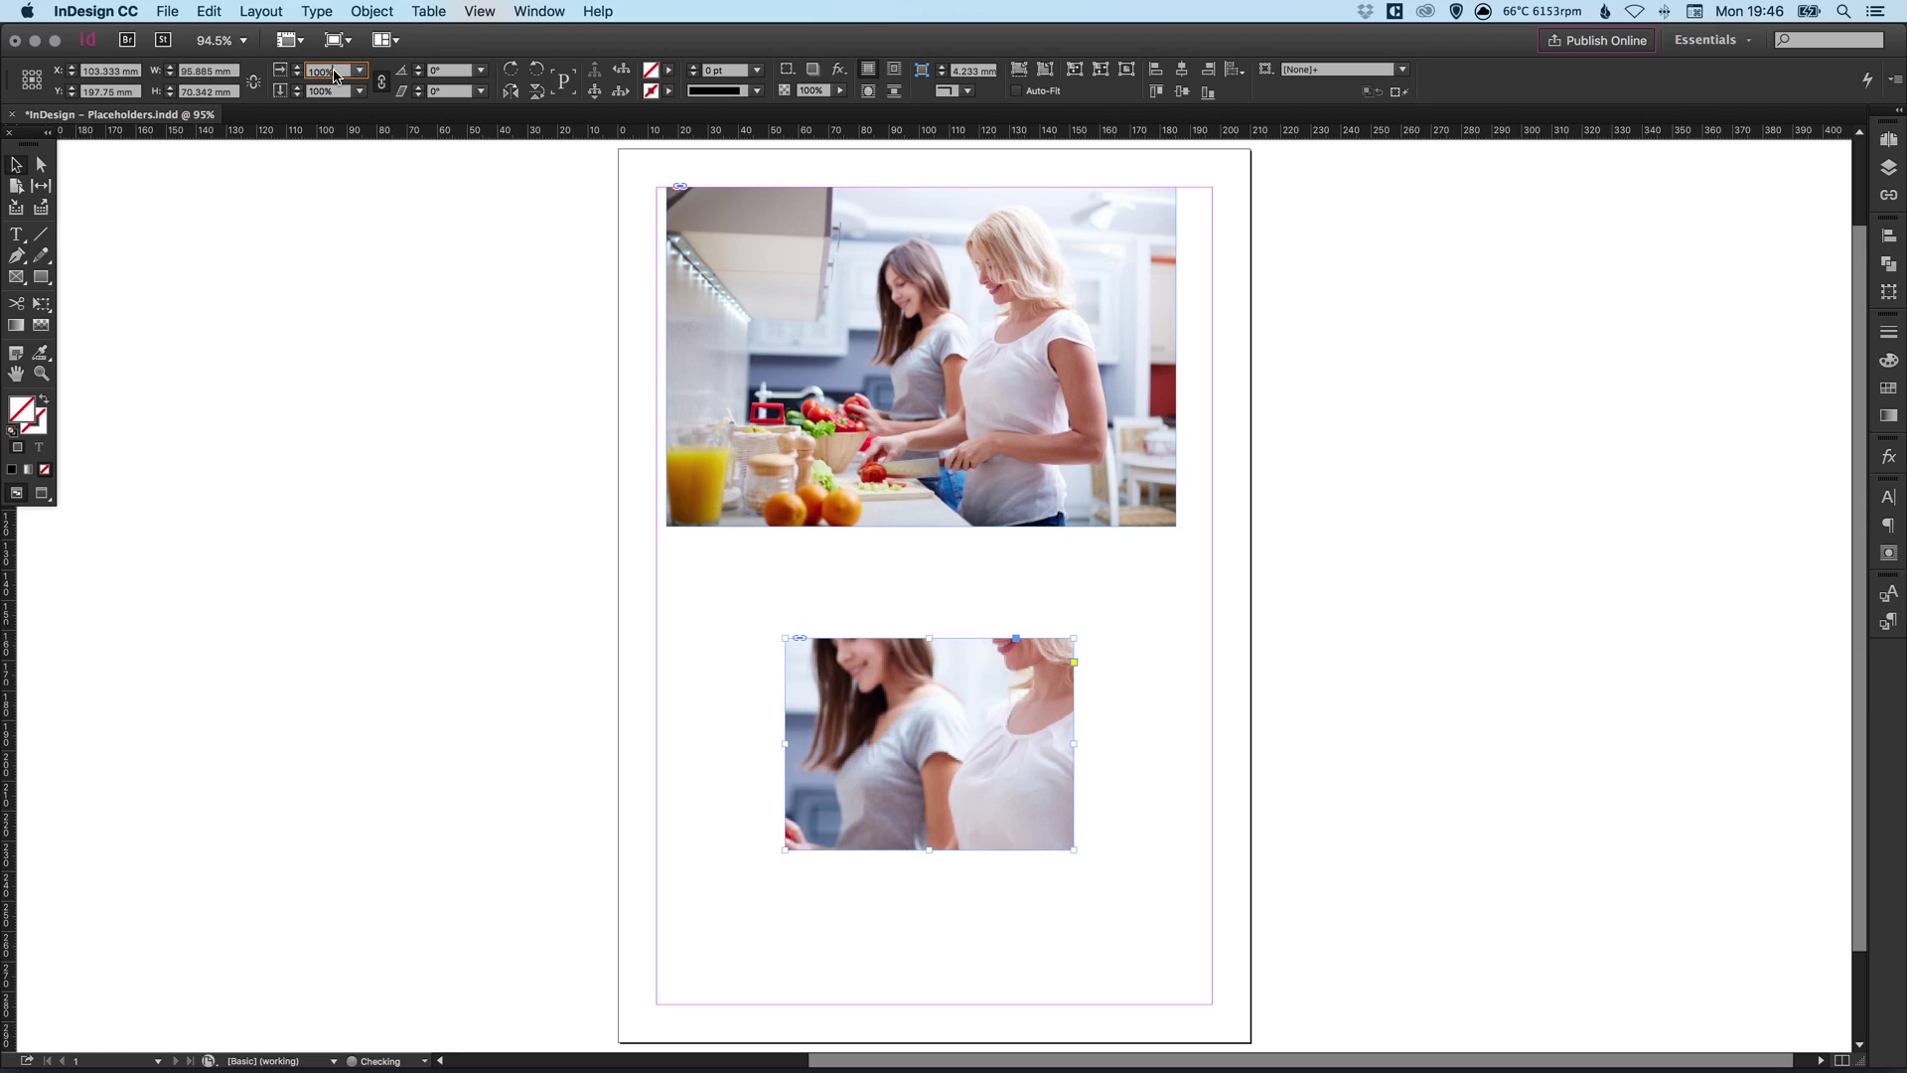
pyautogui.press('Up')
pyautogui.press('Up')
pyautogui.press('Up')
pyautogui.press('Up')
pyautogui.press('Up')
pyautogui.press('Up')
pyautogui.press('Up')
pyautogui.press('Up')
pyautogui.press('Up')
pyautogui.press('Up')
pyautogui.press('Up')
pyautogui.press('Up')
pyautogui.press('Up')
pyautogui.press('Up')
pyautogui.press('Up')
pyautogui.press('Up')
pyautogui.press('Up')
pyautogui.press('Up')
pyautogui.press('Up')
pyautogui.press('Up')
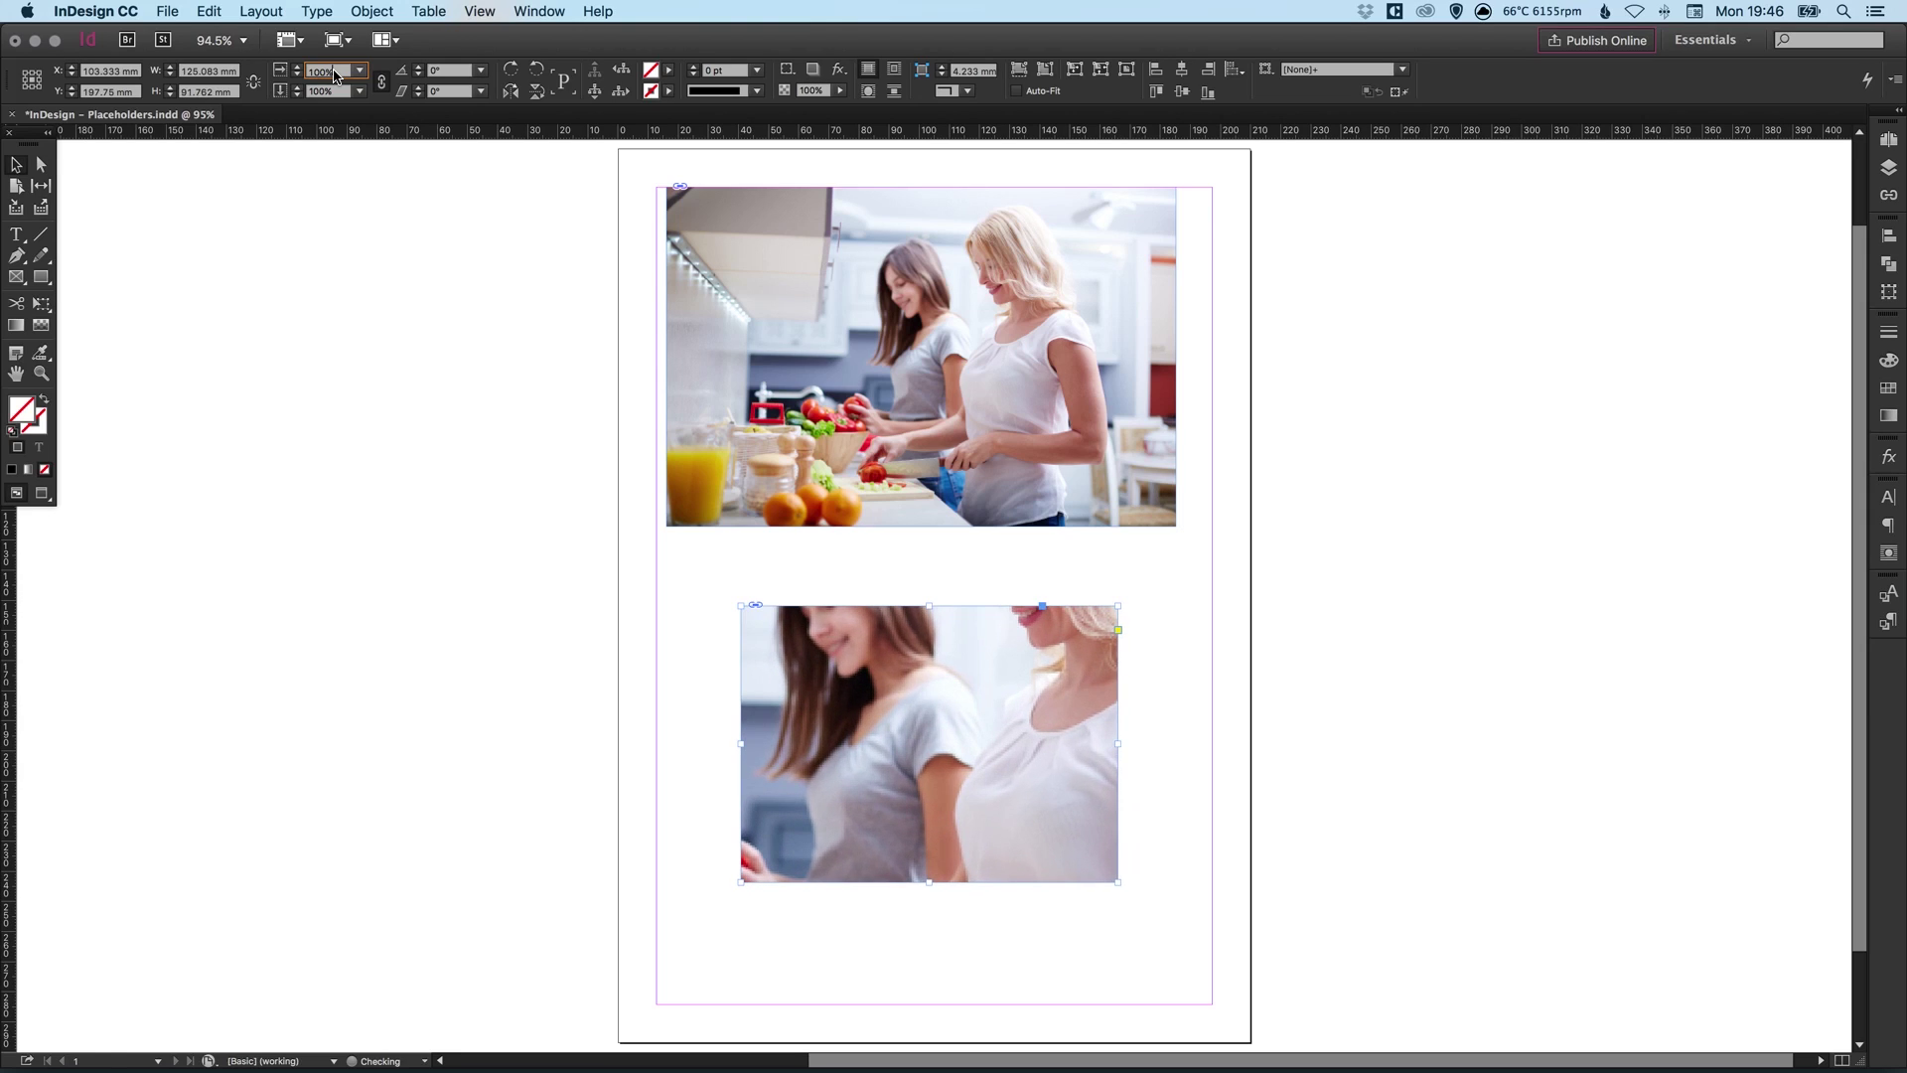
pyautogui.press('Down')
pyautogui.press('Down')
pyautogui.press('Down')
pyautogui.press('Down')
pyautogui.press('Down')
pyautogui.press('Down')
pyautogui.press('Down')
pyautogui.press('Down')
pyautogui.press('Down')
pyautogui.press('Down')
pyautogui.press('Down')
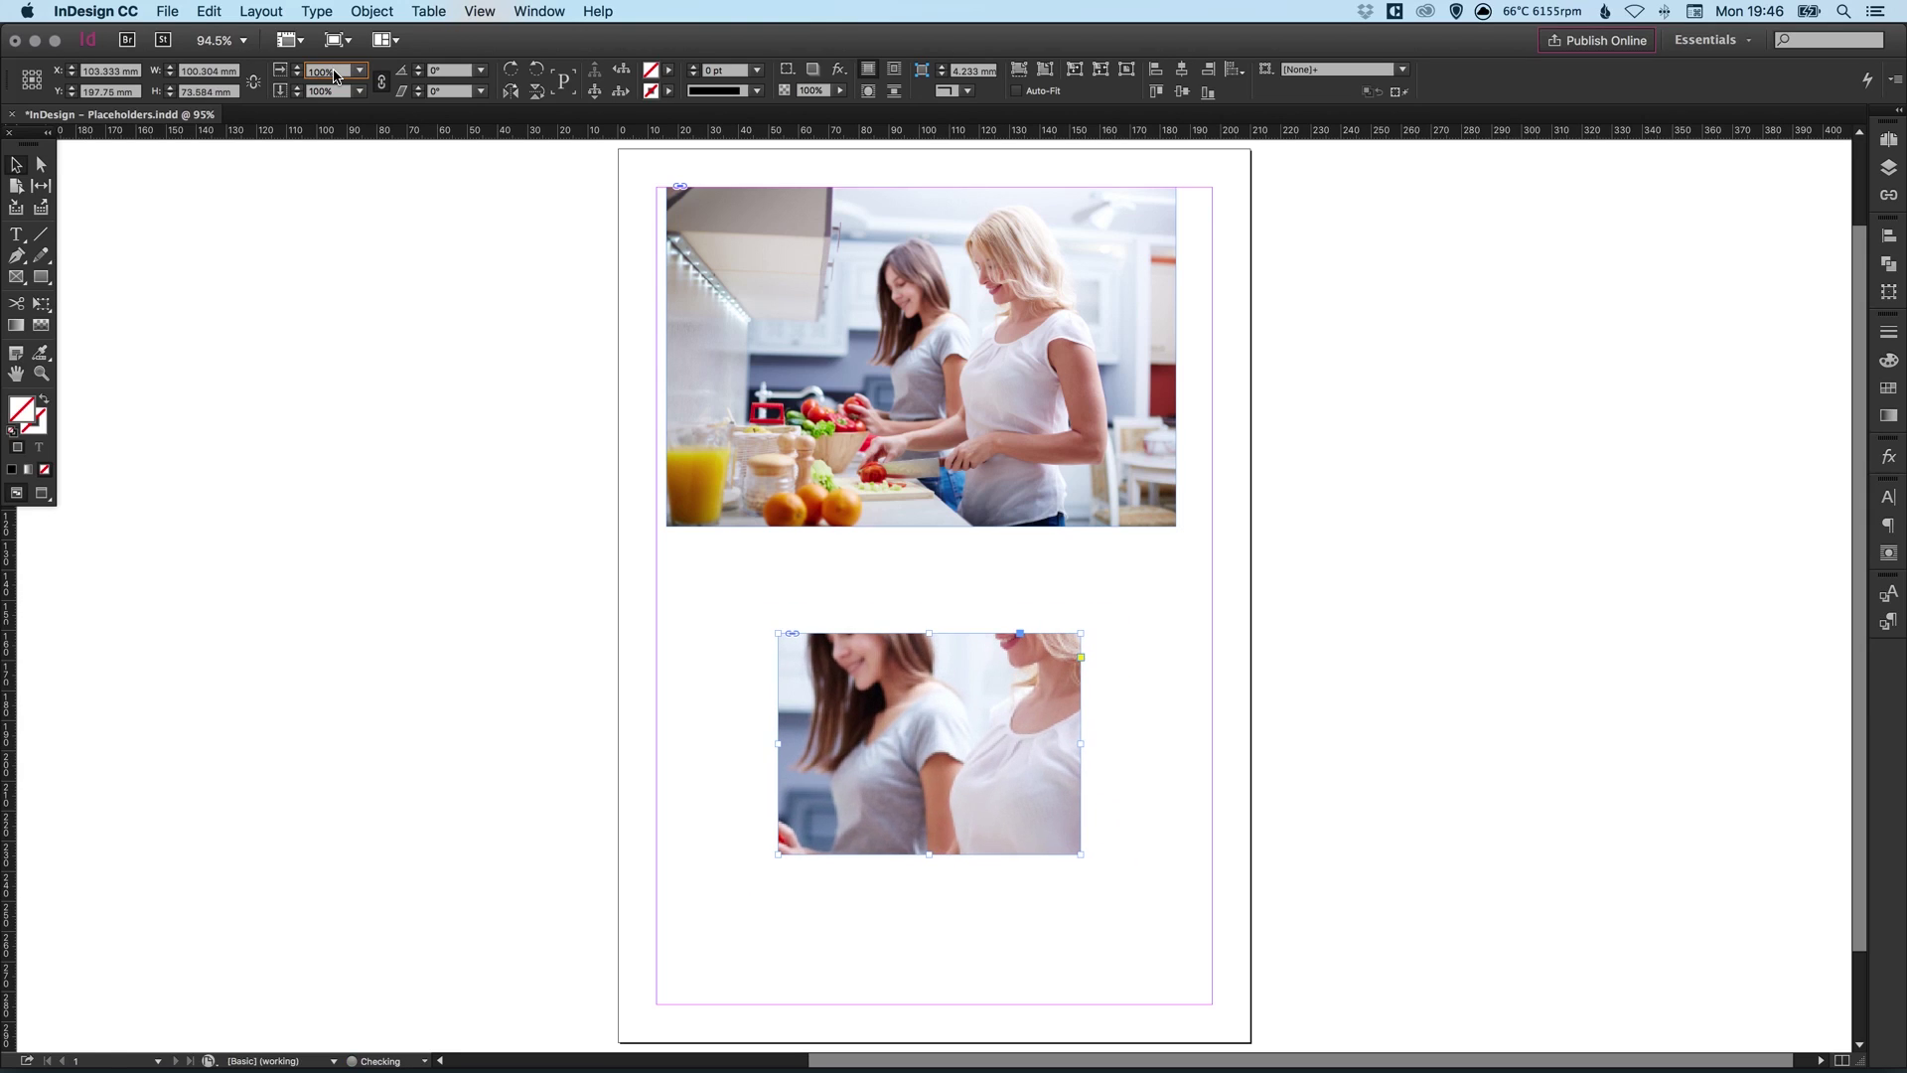
pyautogui.click(360, 70)
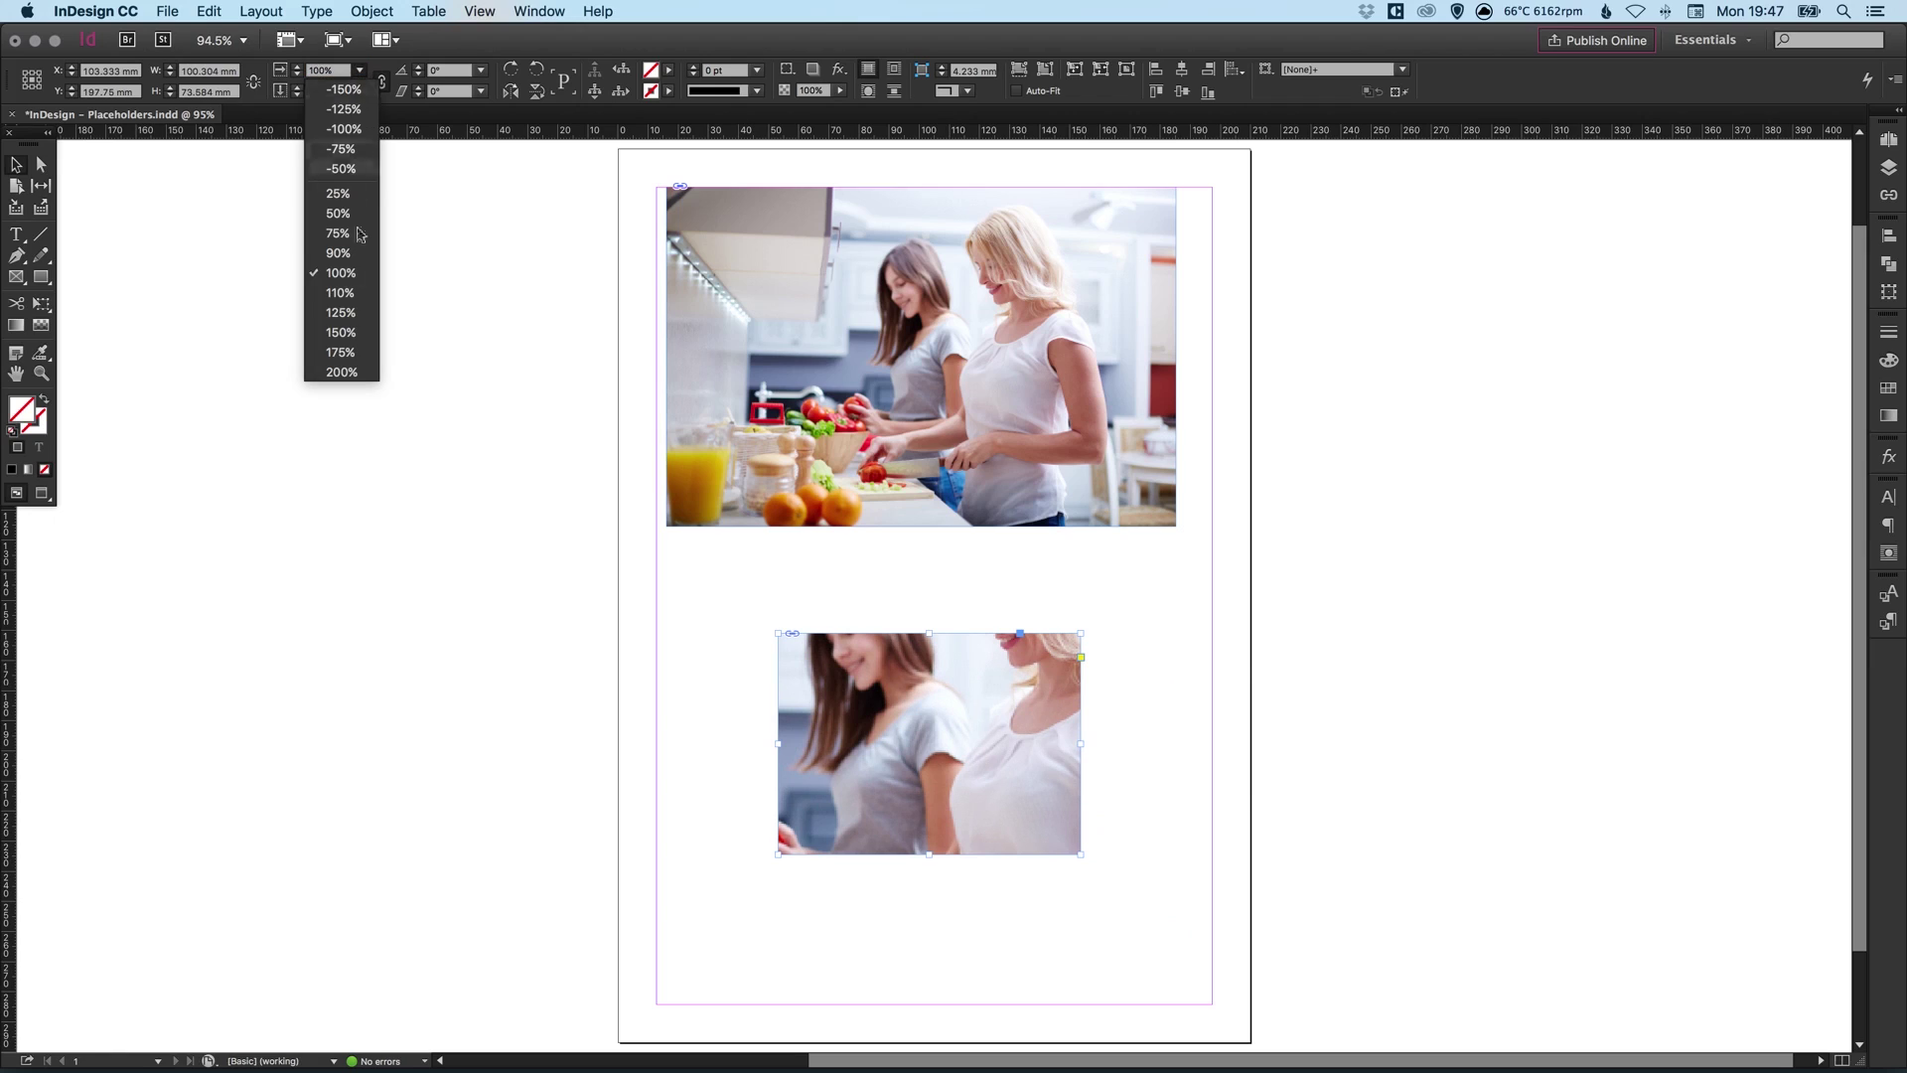
pyautogui.click(341, 311)
pyautogui.click(362, 70)
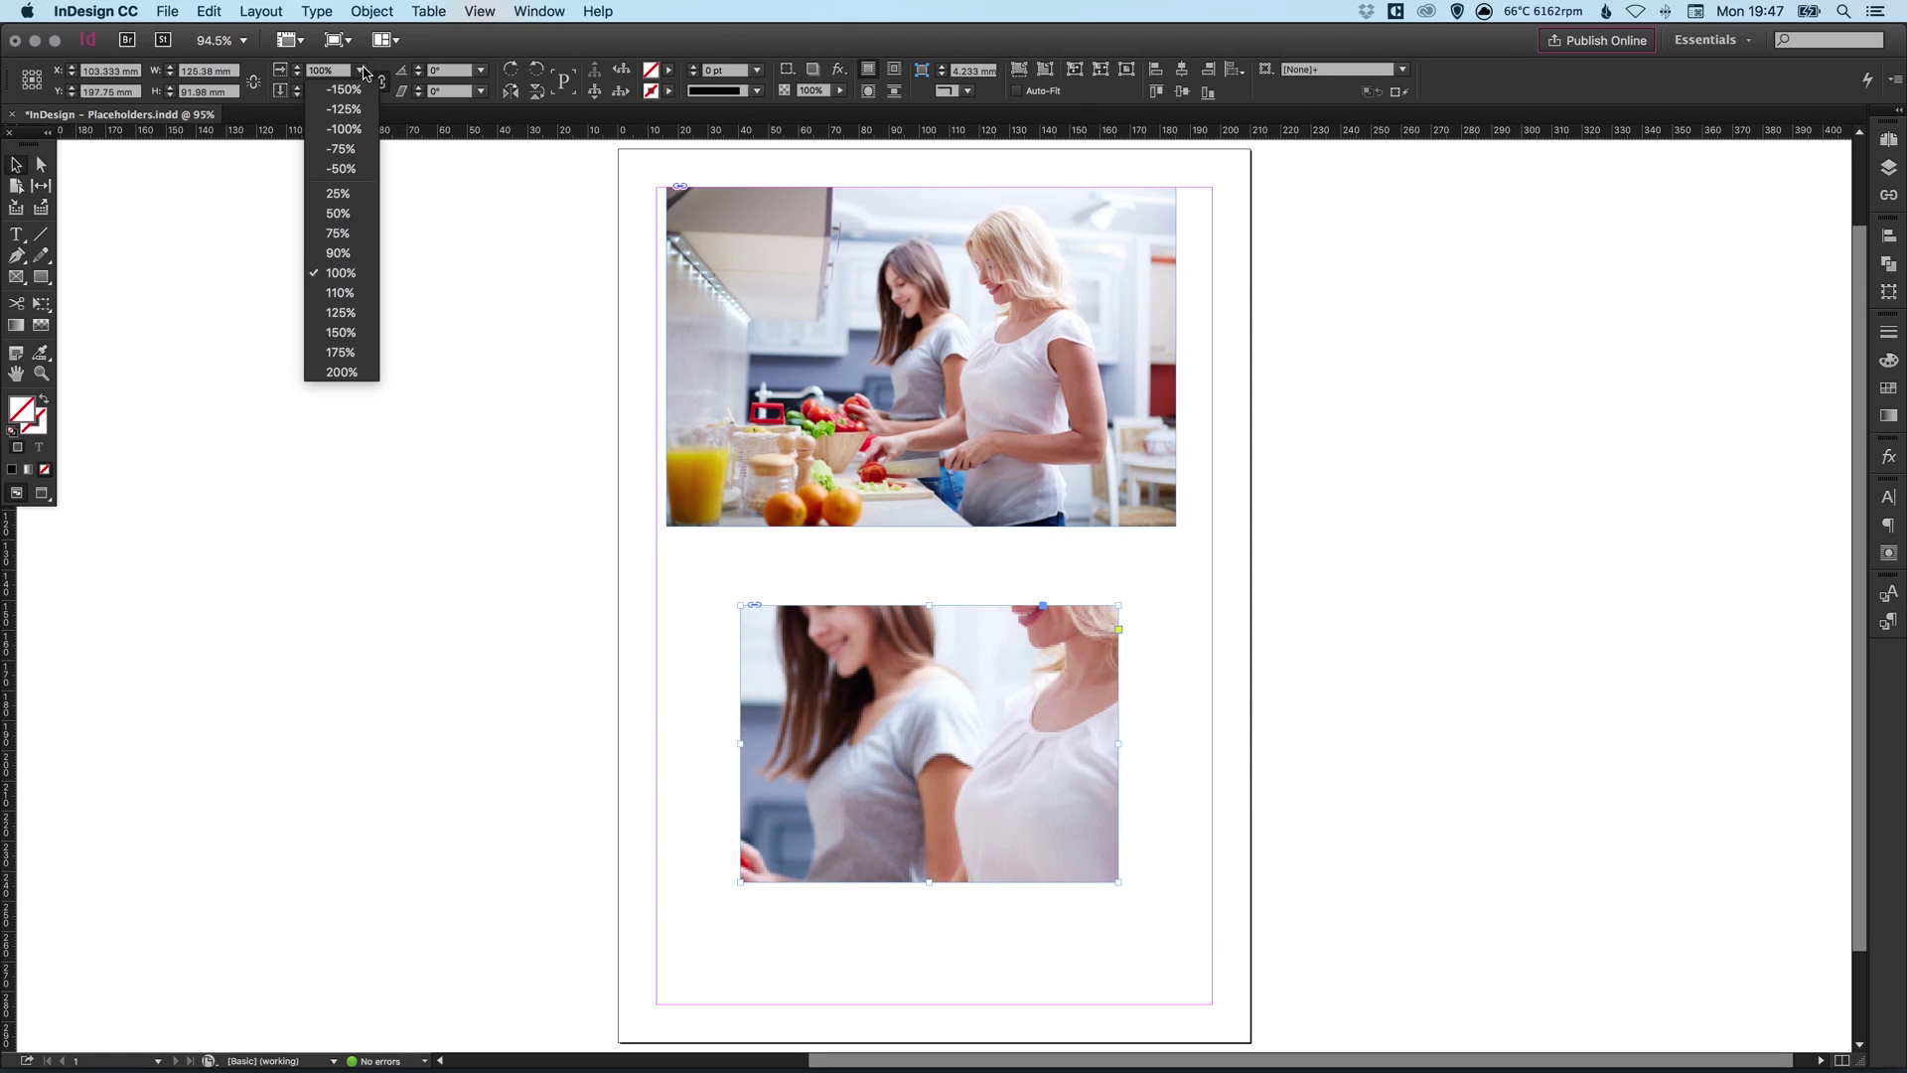
pyautogui.click(340, 332)
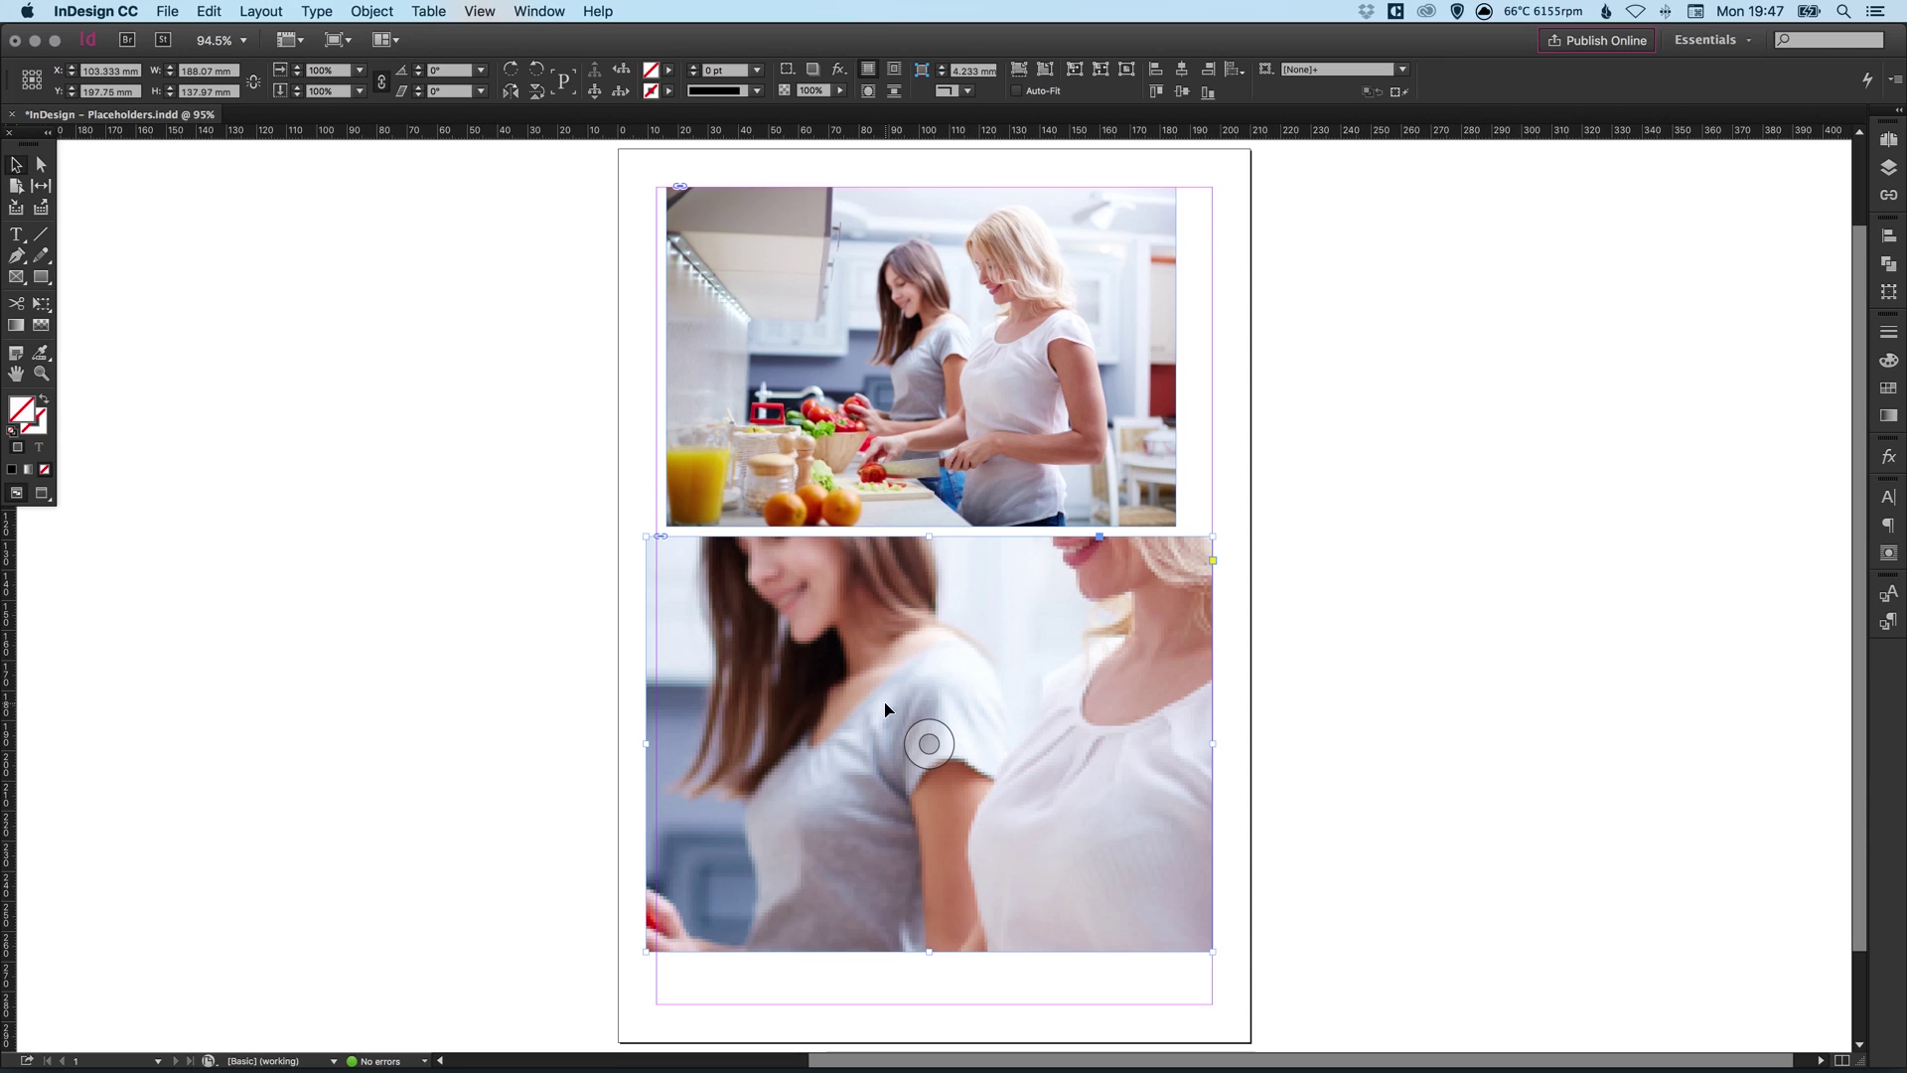
# Nudge the lower frame down, then set its photo's scale to 100% and then 70%
pyautogui.moveTo(829, 681); pyautogui.dragTo(825, 707)
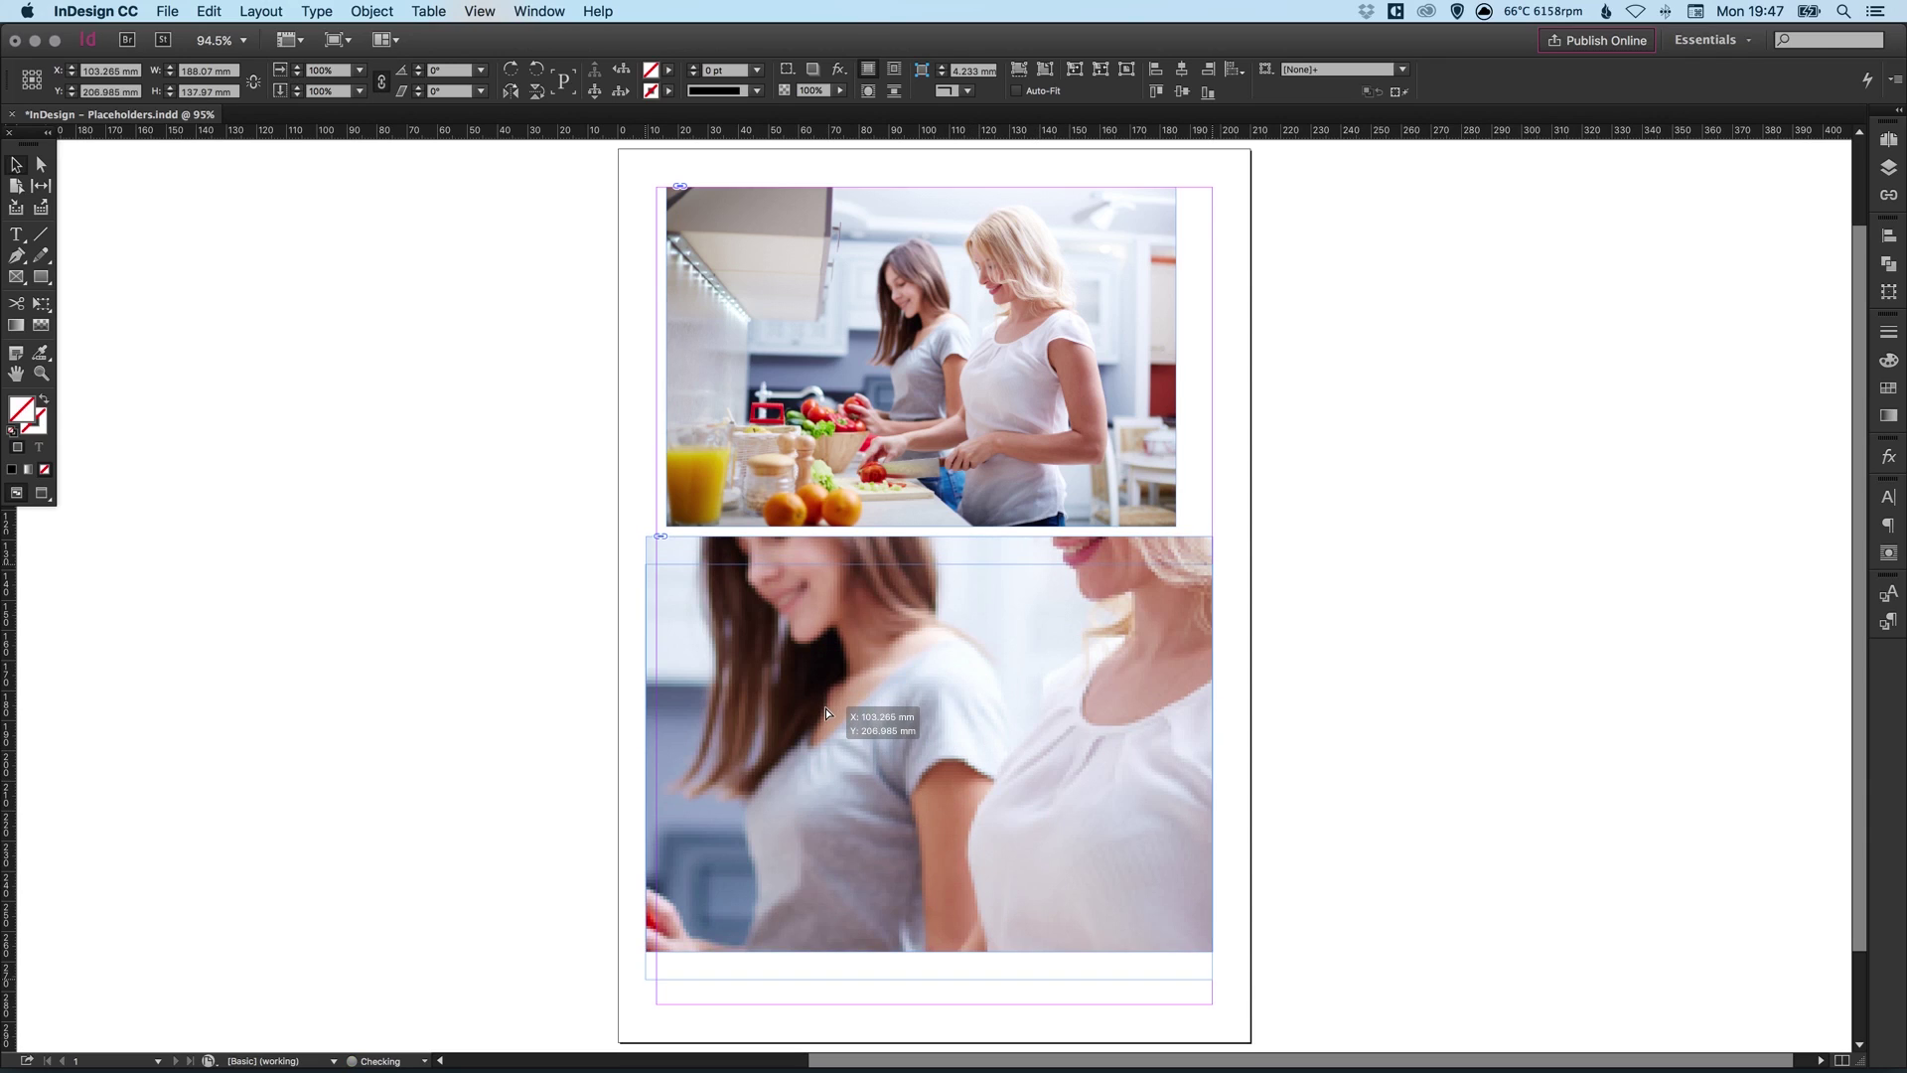
pyautogui.click(39, 165)
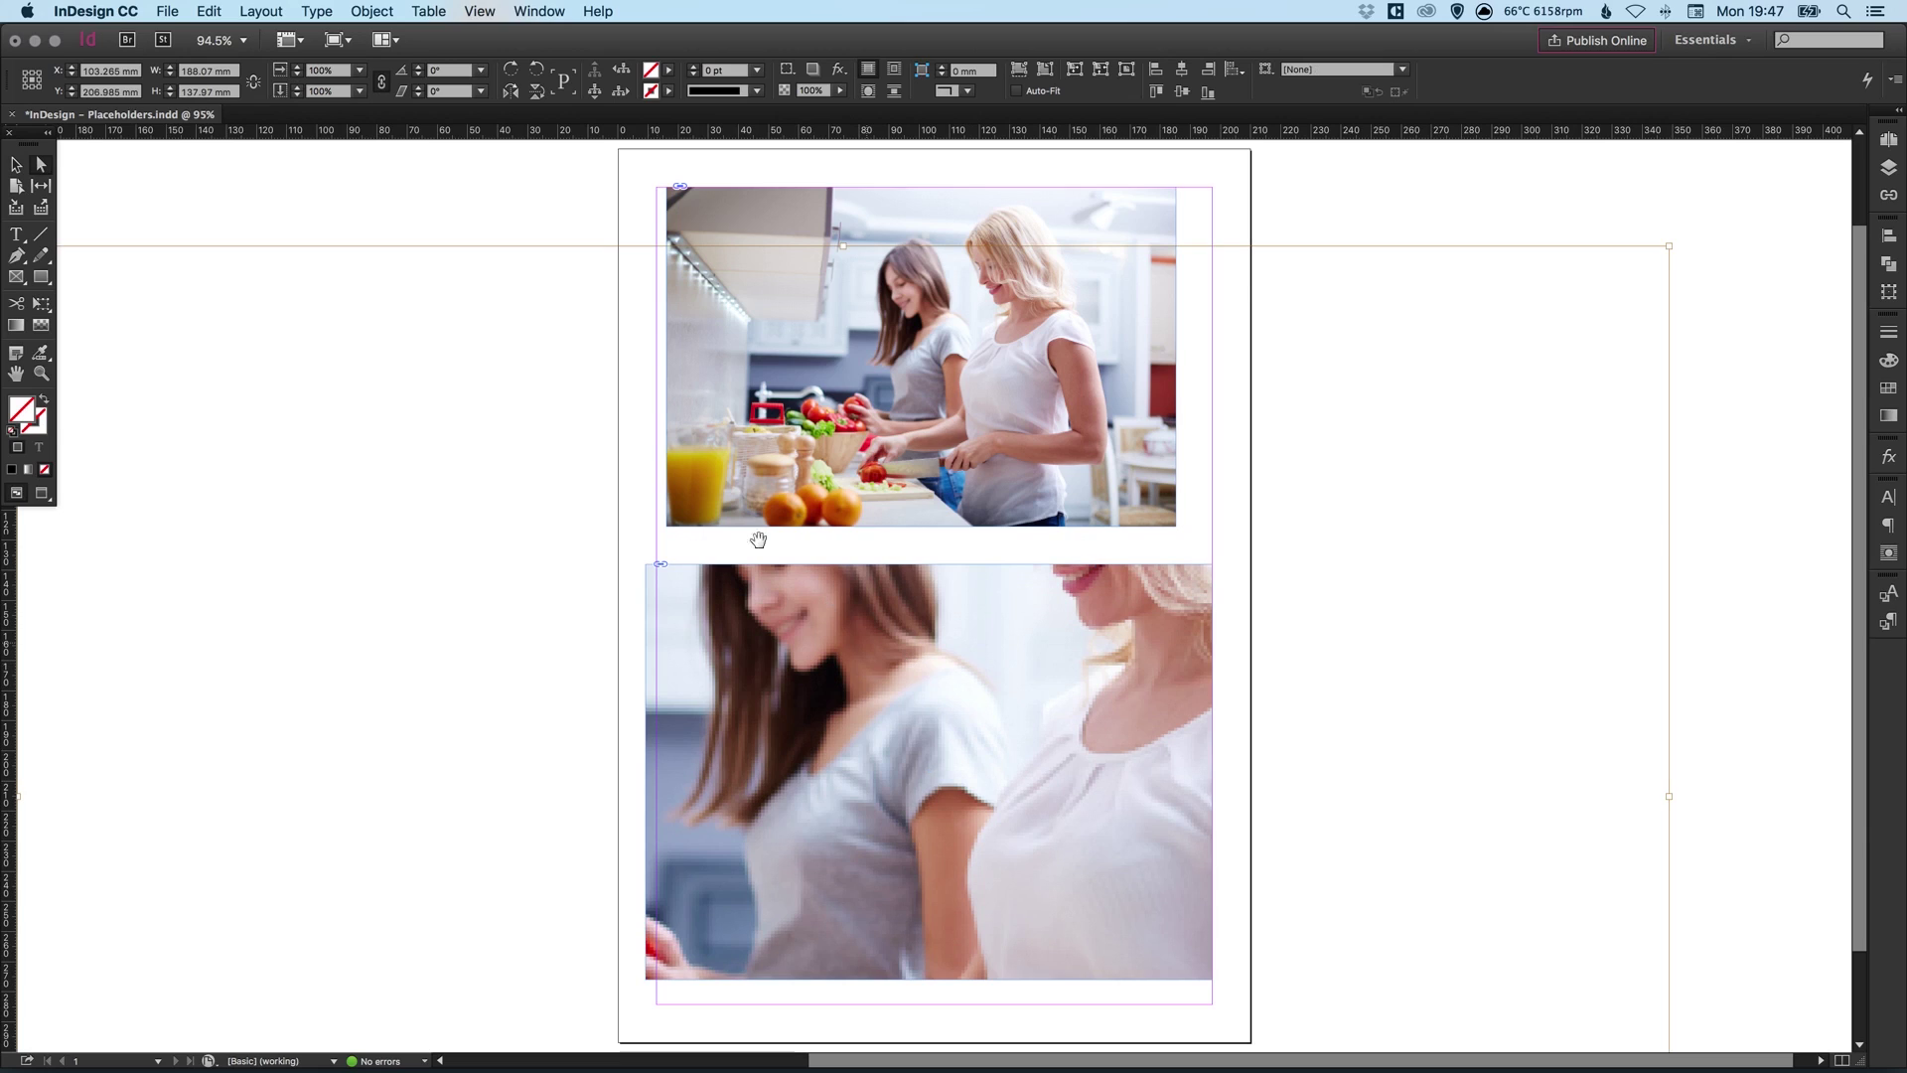
pyautogui.click(656, 443)
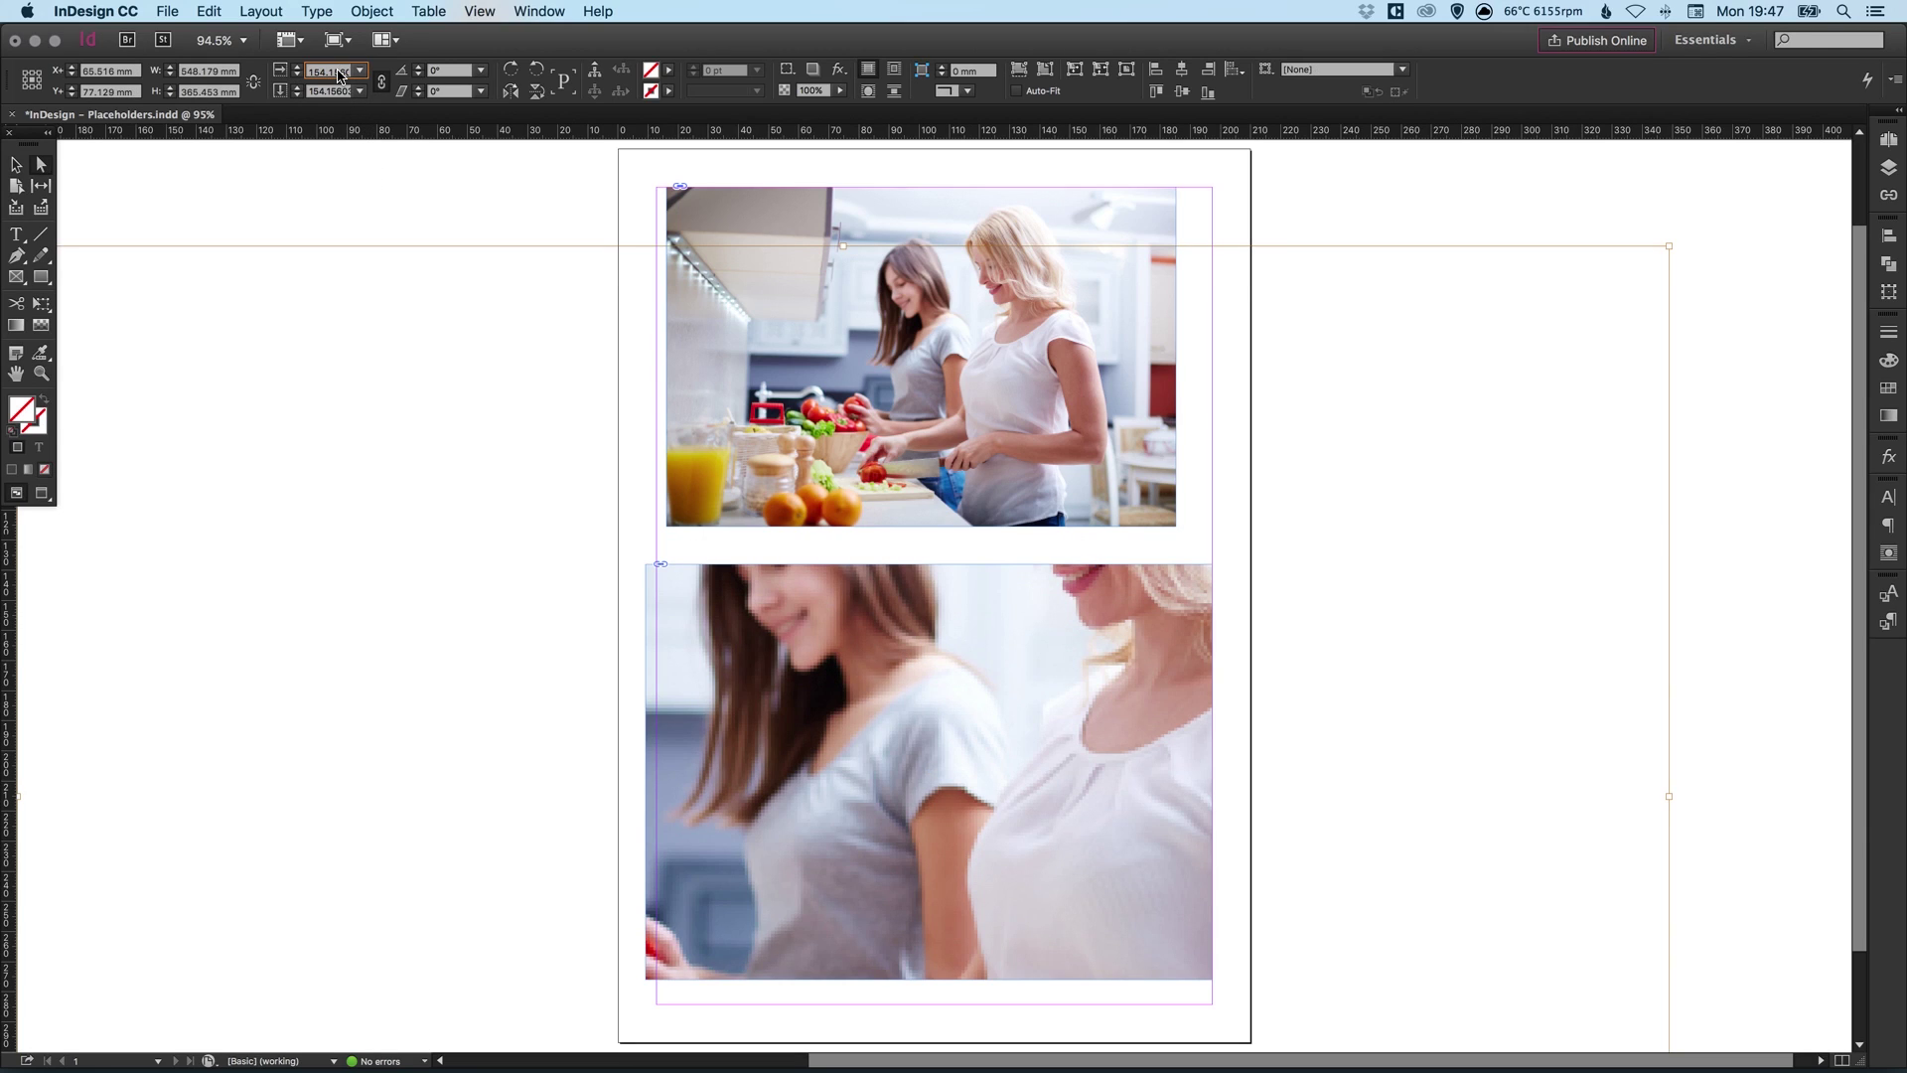
pyautogui.write('100')
pyautogui.press('Return')
pyautogui.hotkey('shift', 'Down')
pyautogui.hotkey('shift', 'Down')
pyautogui.hotkey('shift', 'Down')
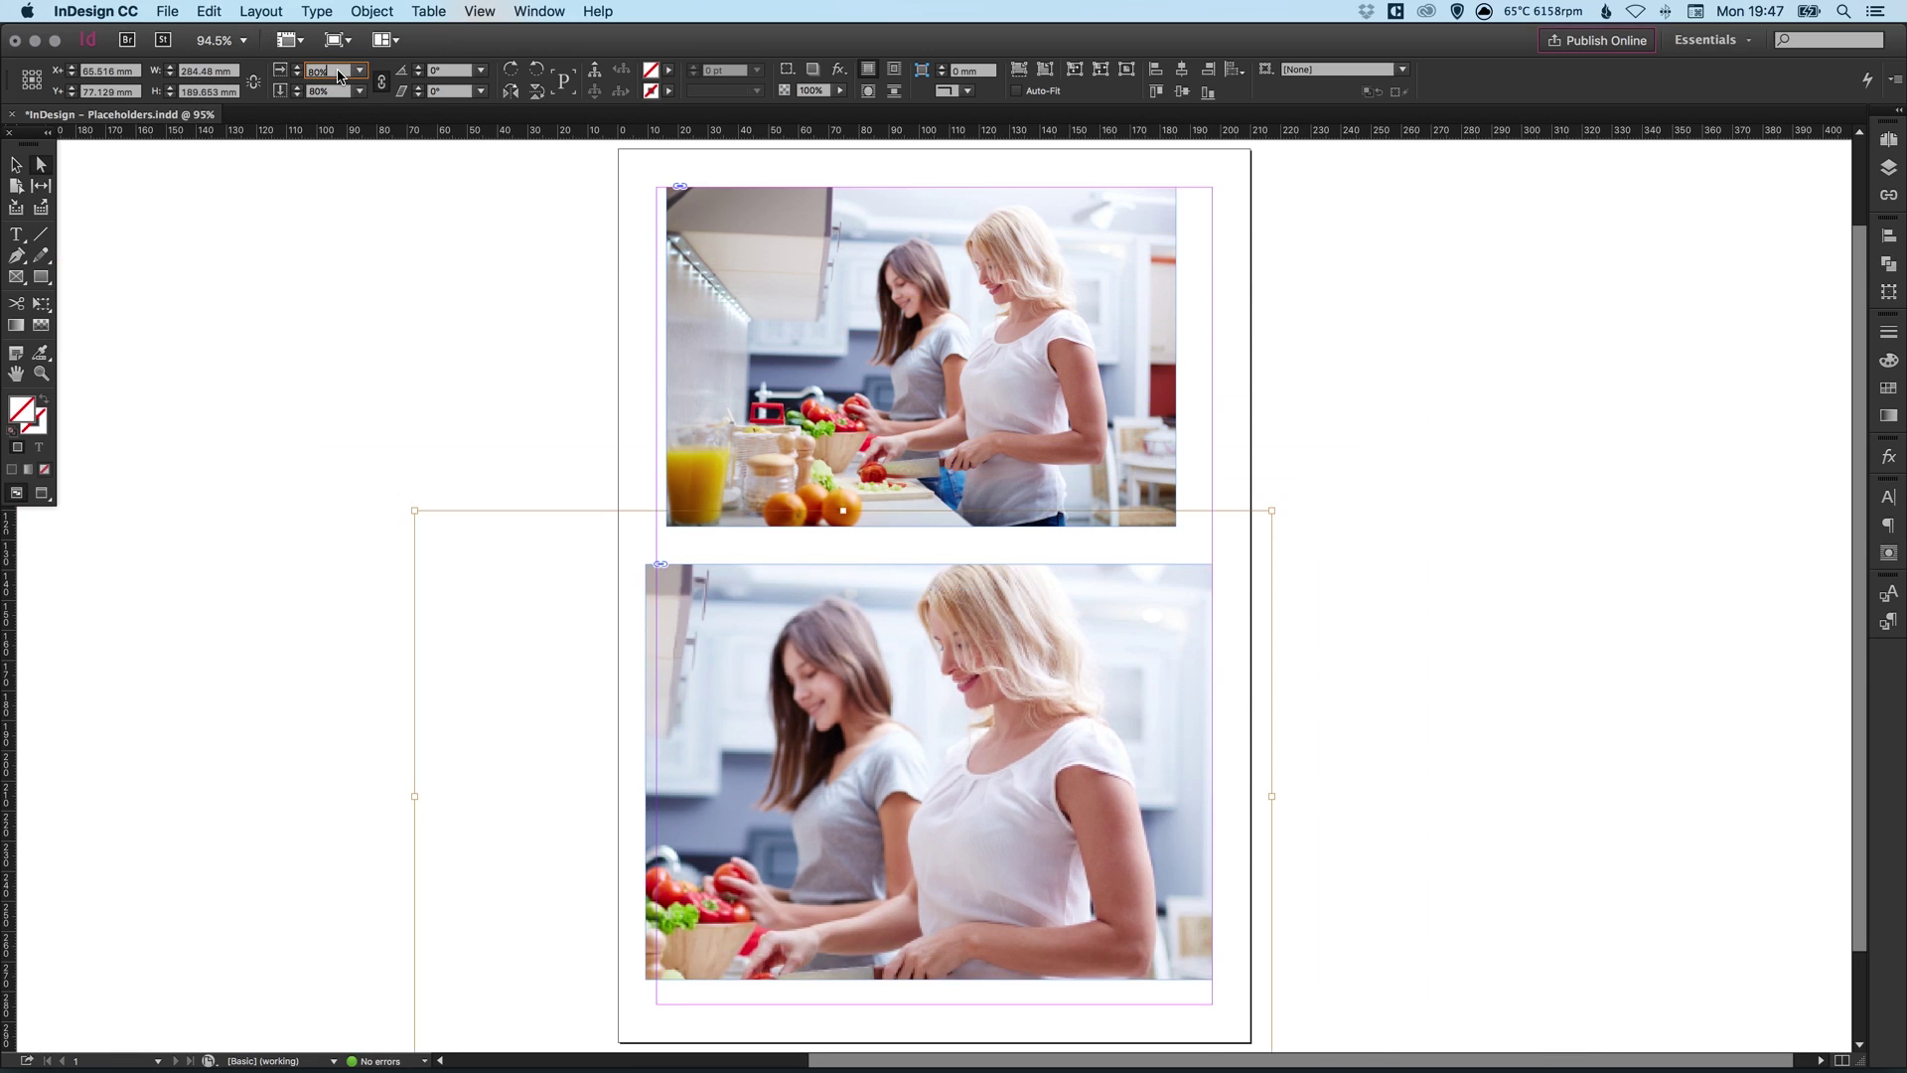
pyautogui.hotkey('shift', 'Up')
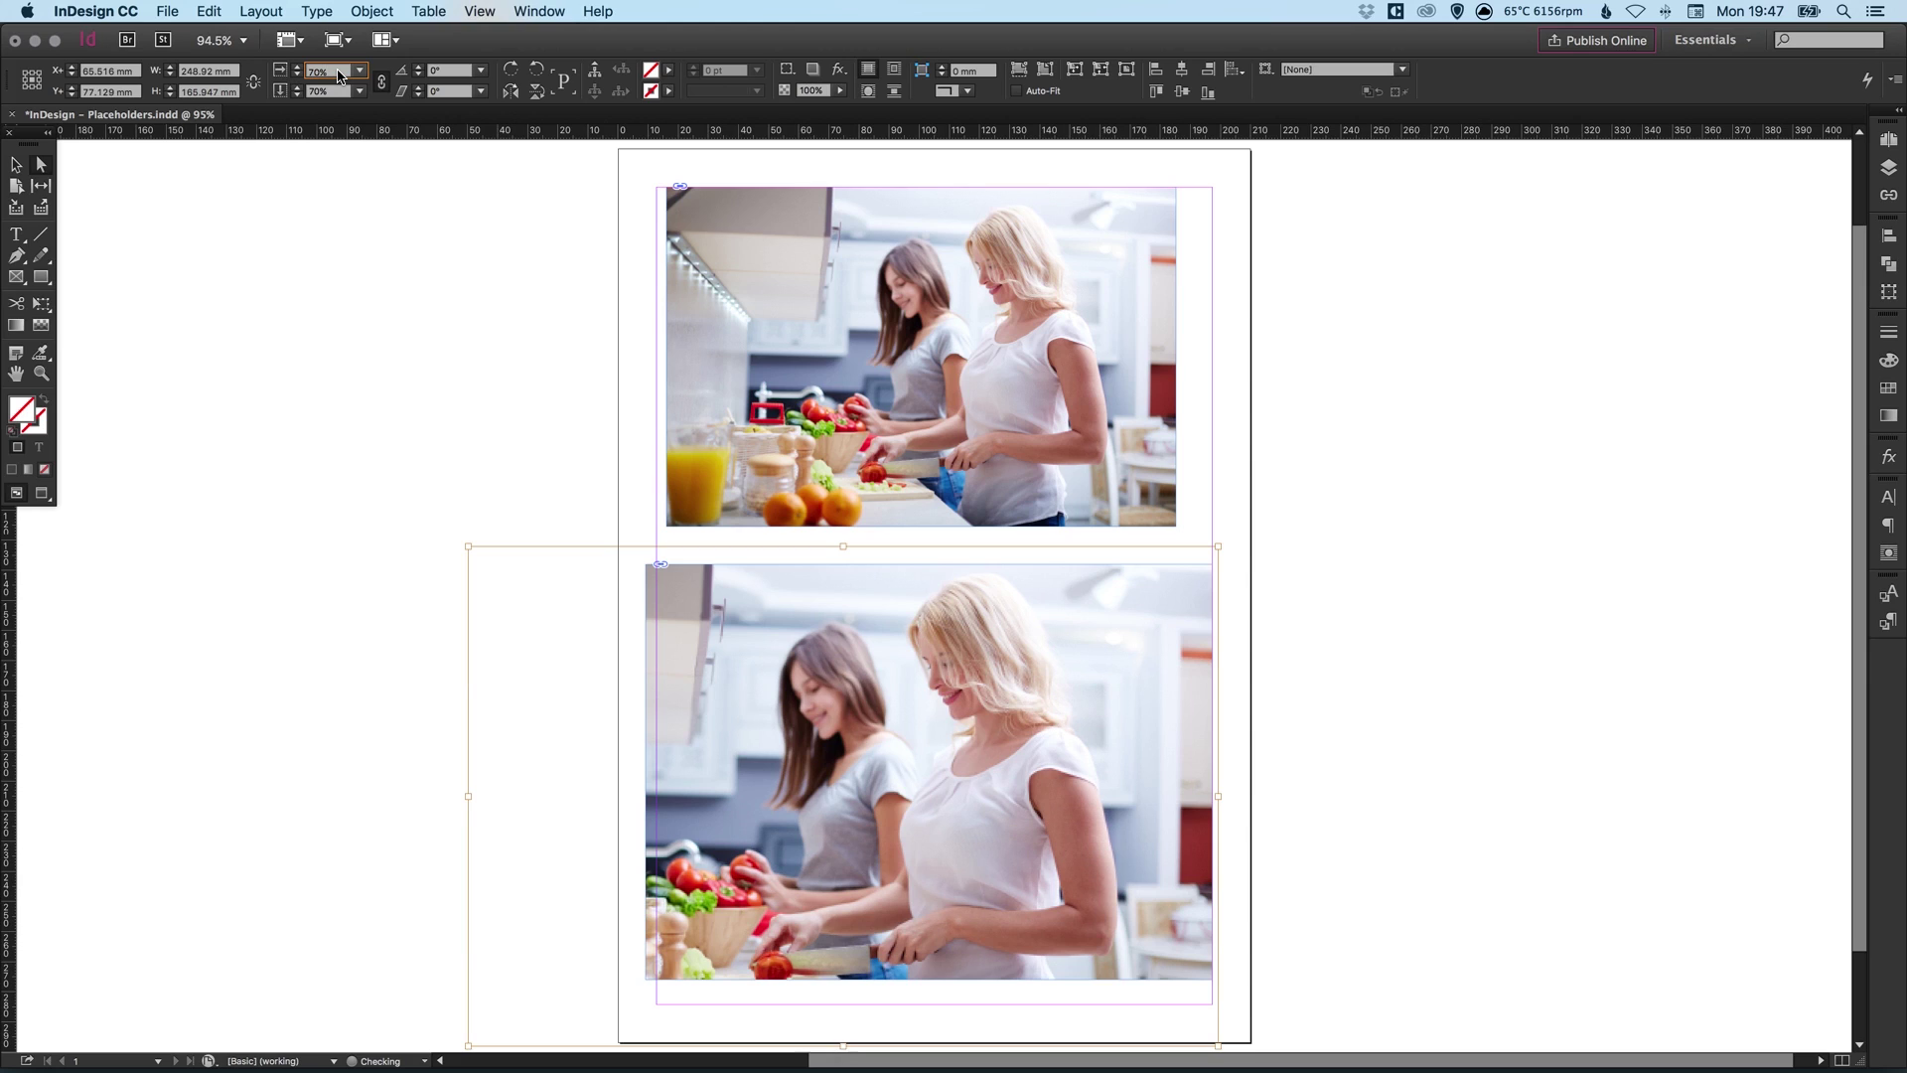
# Shift the photo right and corner-drag it to about 62% (221 × 147 mm)
pyautogui.click(570, 491)
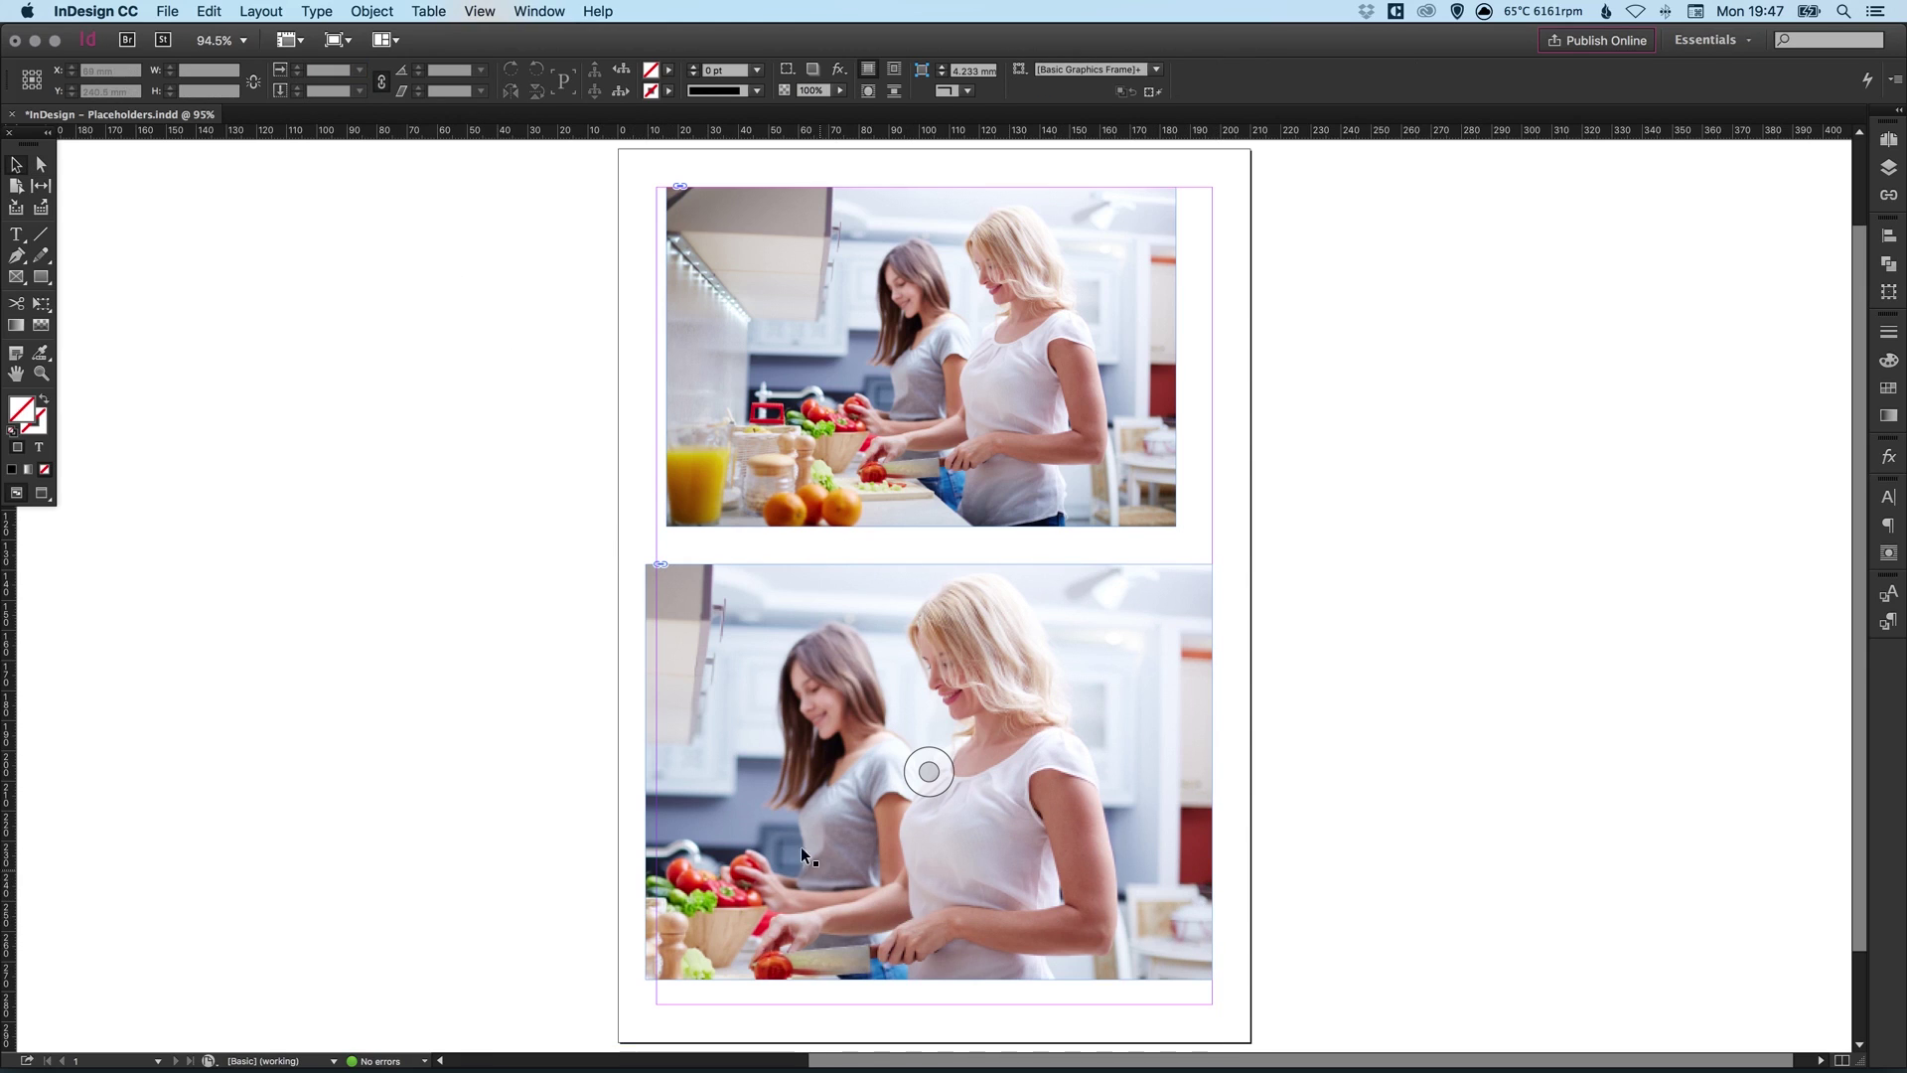
pyautogui.press('w')
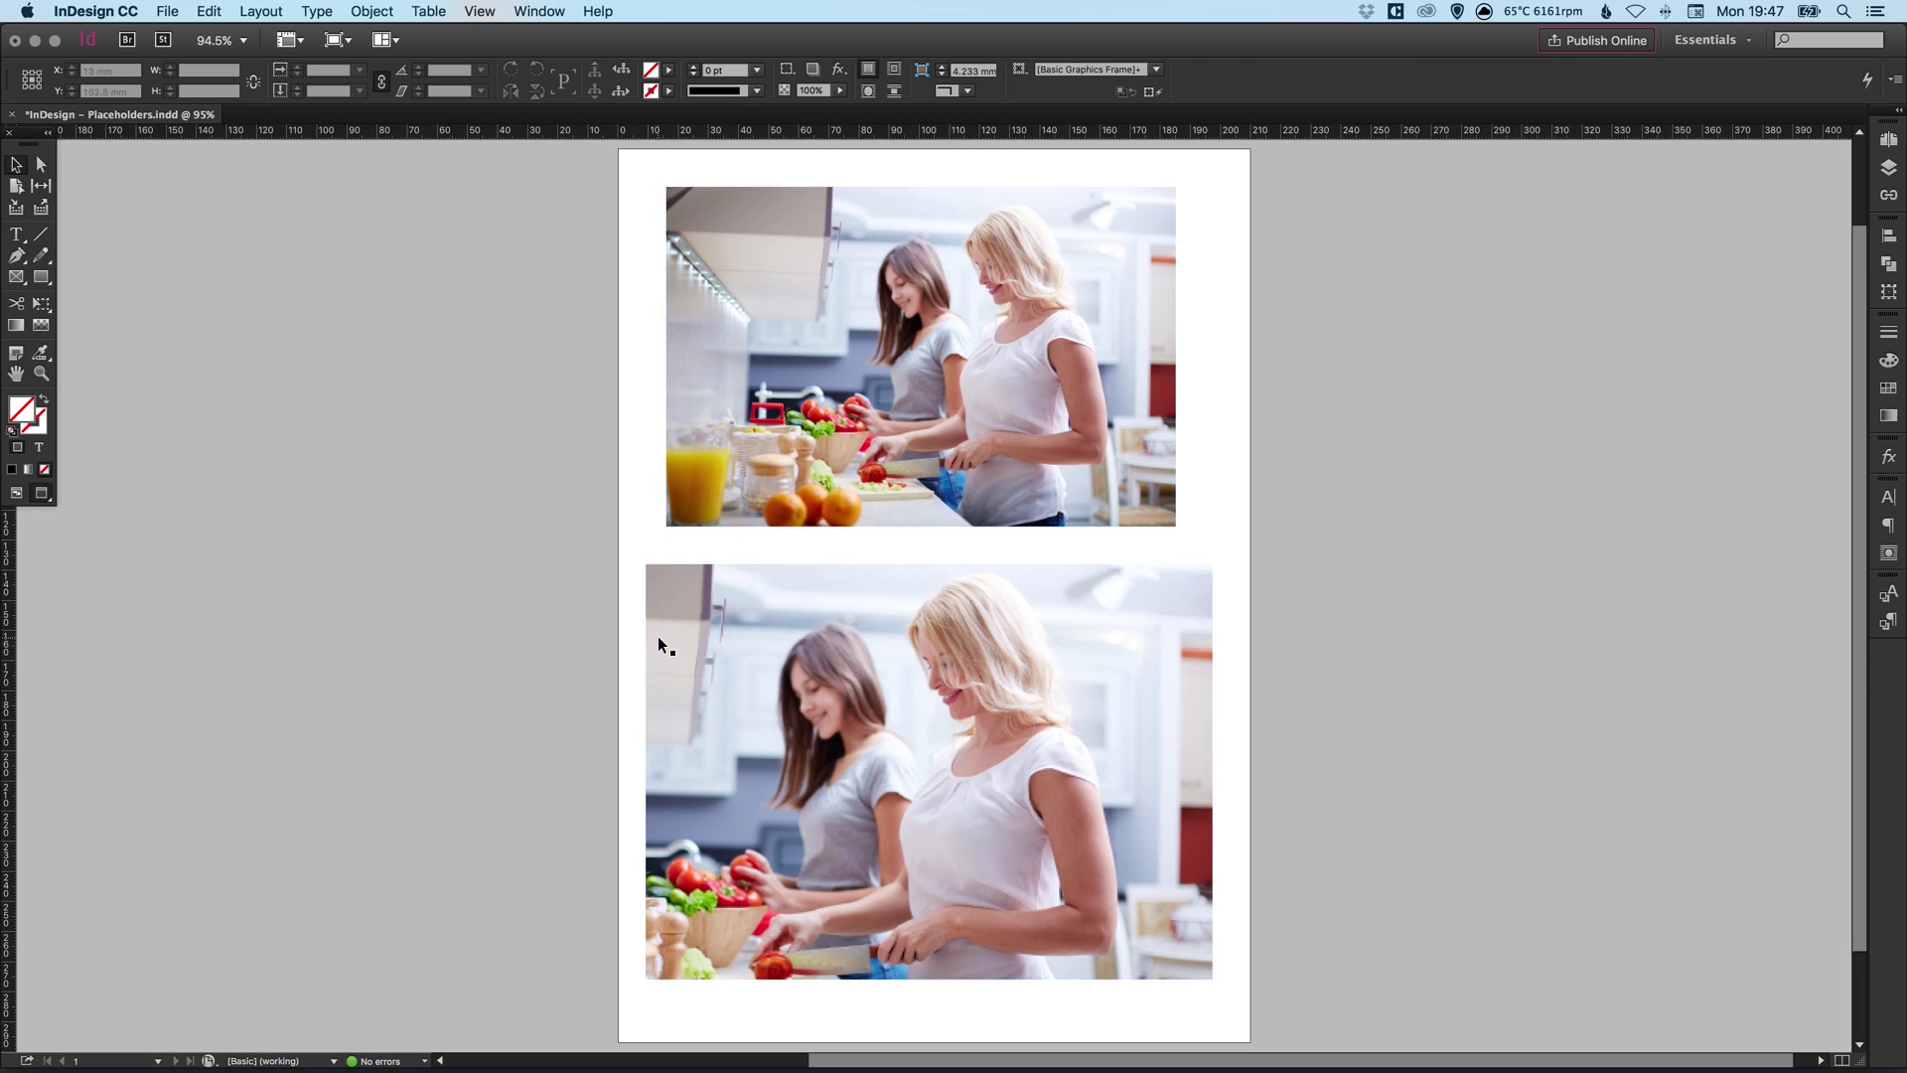
pyautogui.click(41, 164)
pyautogui.press('w')
pyautogui.moveTo(716, 621); pyautogui.dragTo(747, 618)
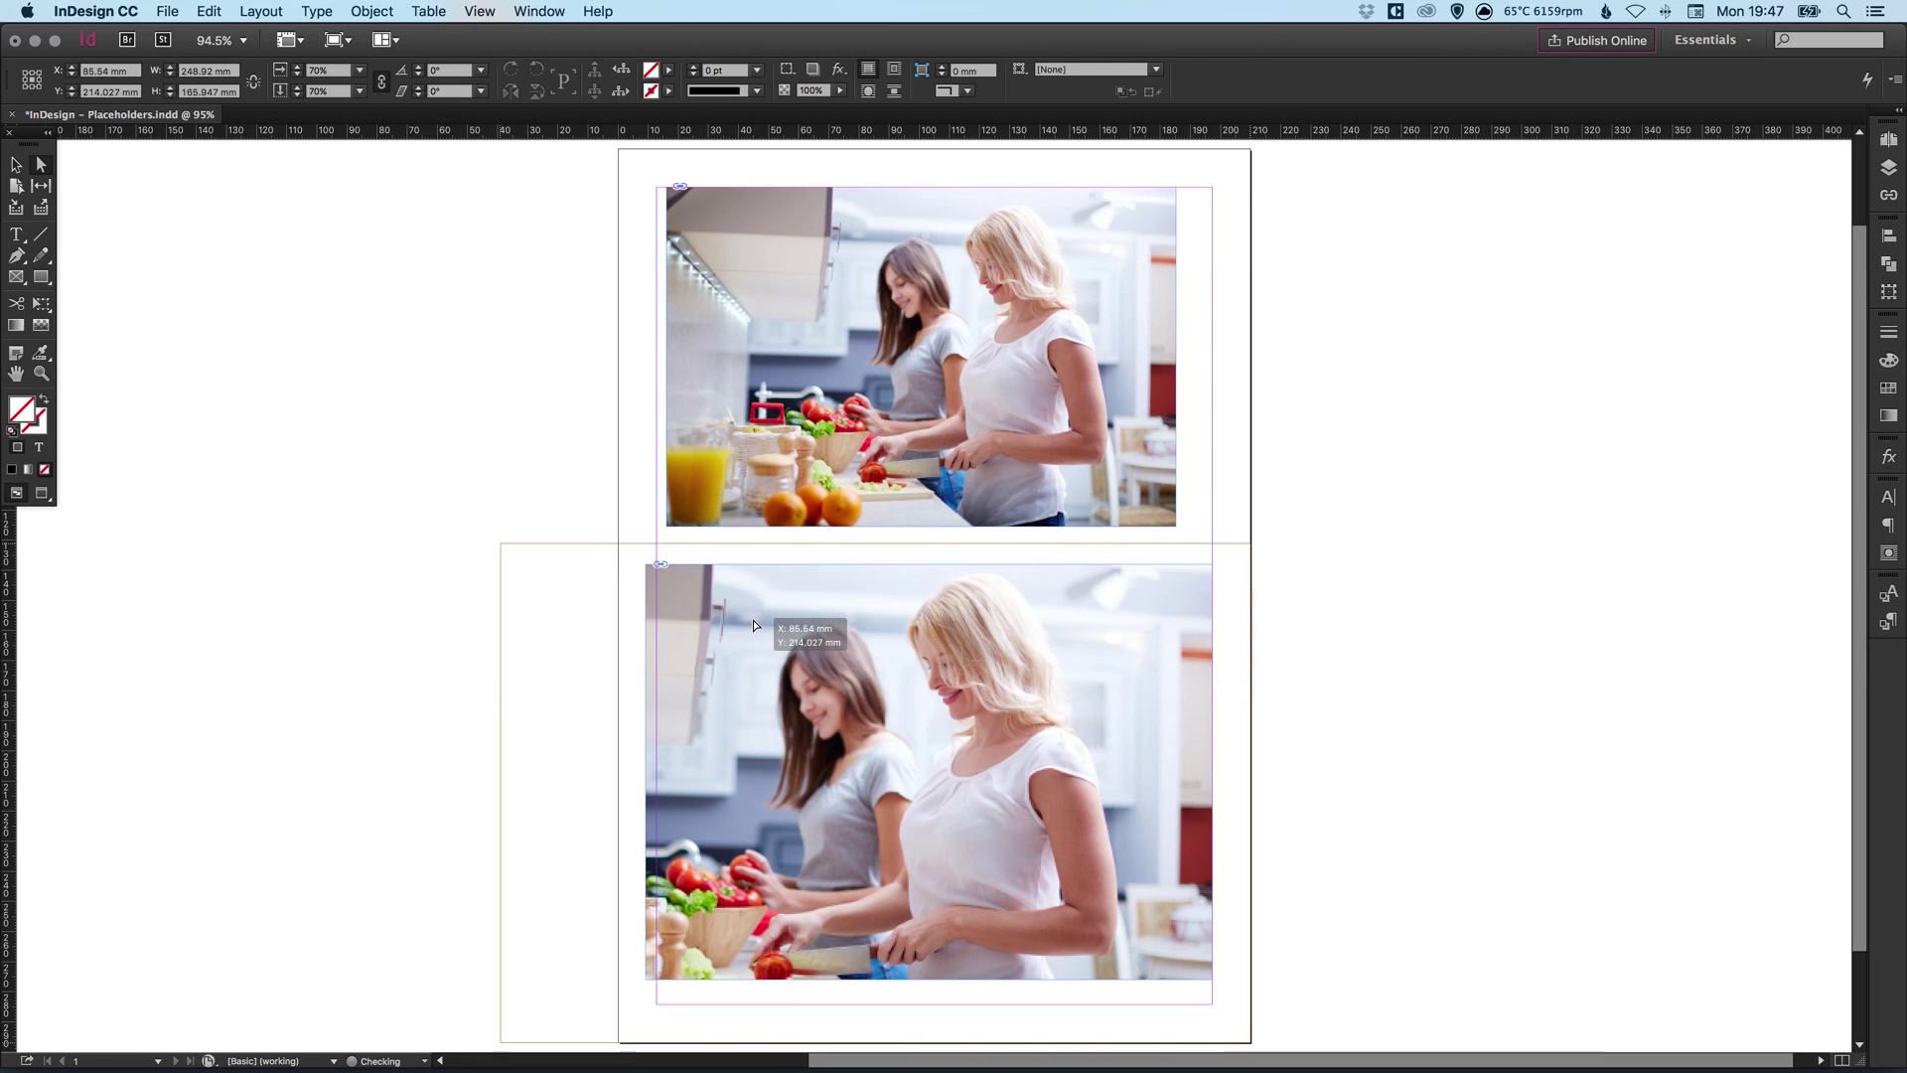
pyautogui.moveTo(1252, 544); pyautogui.dragTo(1184, 584)
pyautogui.moveTo(1003, 681); pyautogui.dragTo(1062, 656)
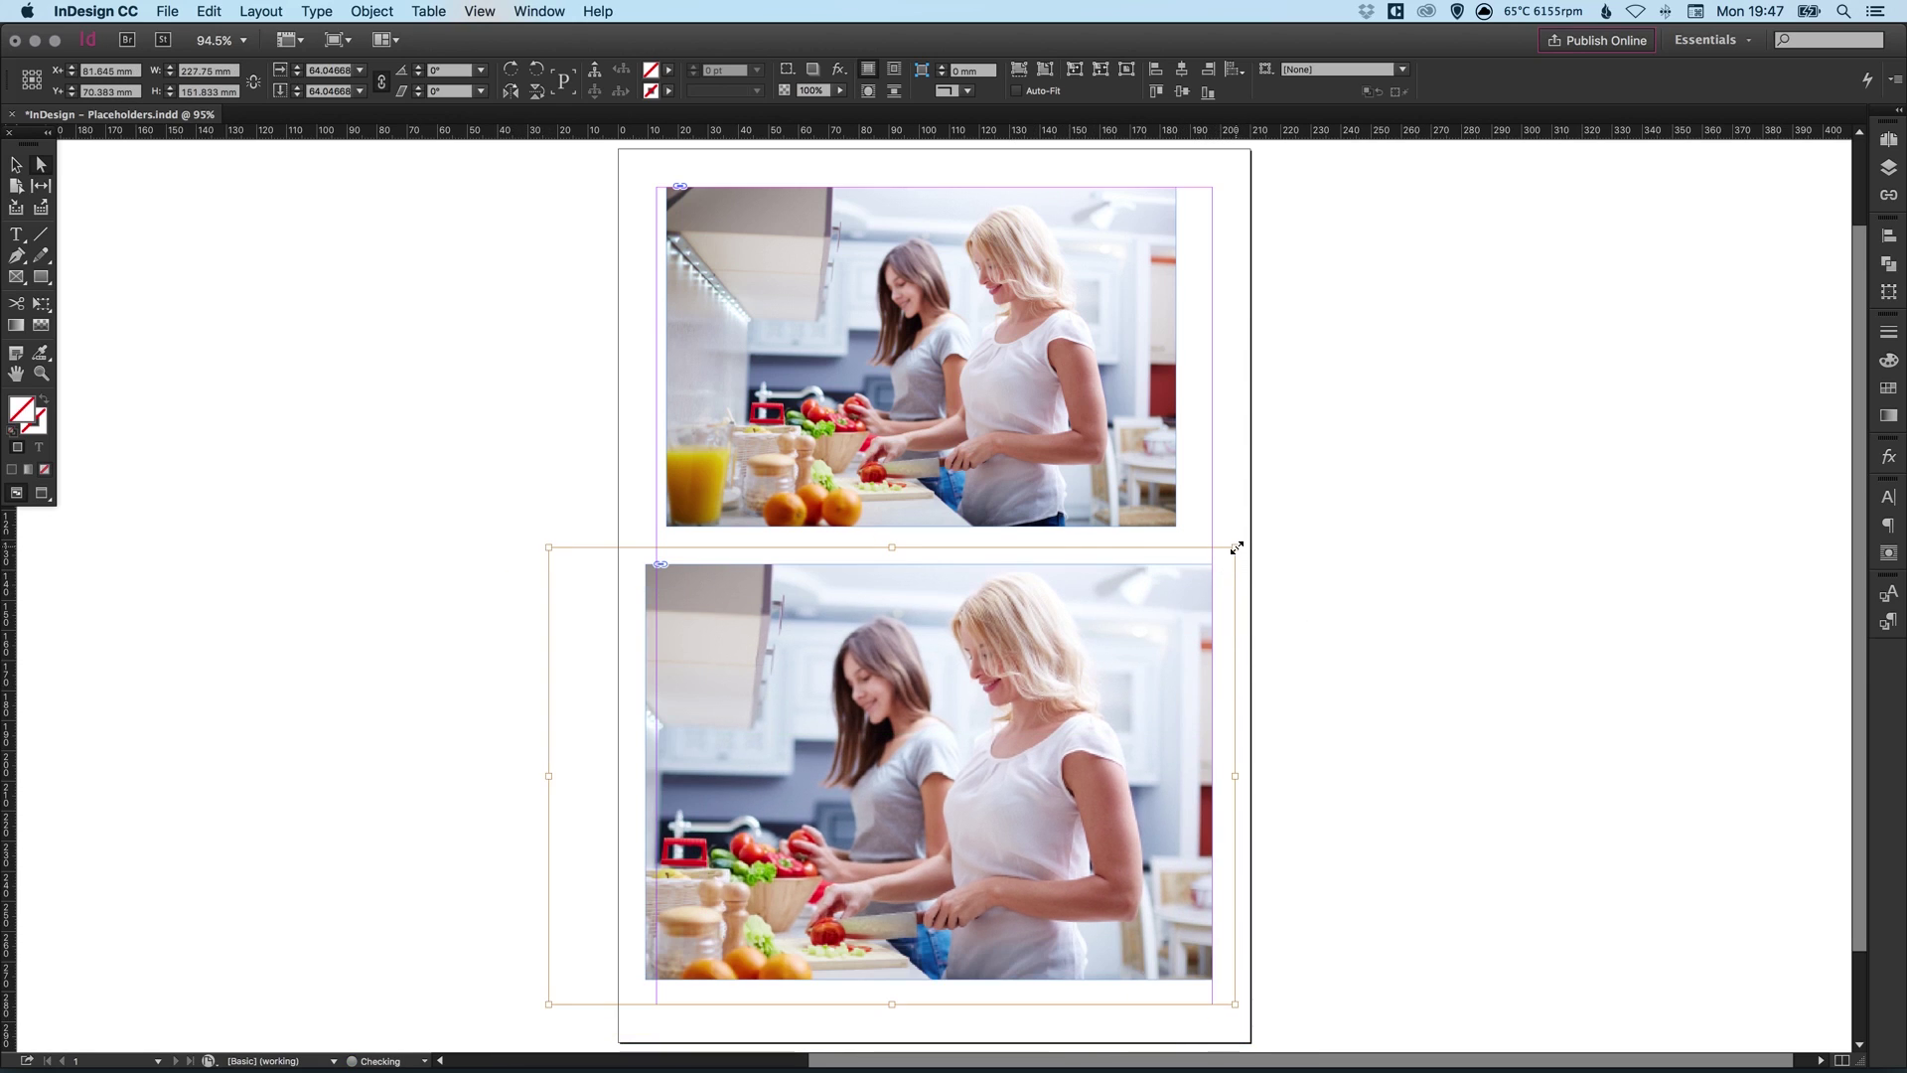
pyautogui.moveTo(1236, 547)
pyautogui.mouseDown()
pyautogui.moveTo(1013, 695)
pyautogui.moveTo(1239, 532)
pyautogui.moveTo(1248, 549)
pyautogui.mouseUp()
pyautogui.moveTo(1092, 697); pyautogui.dragTo(1112, 704)
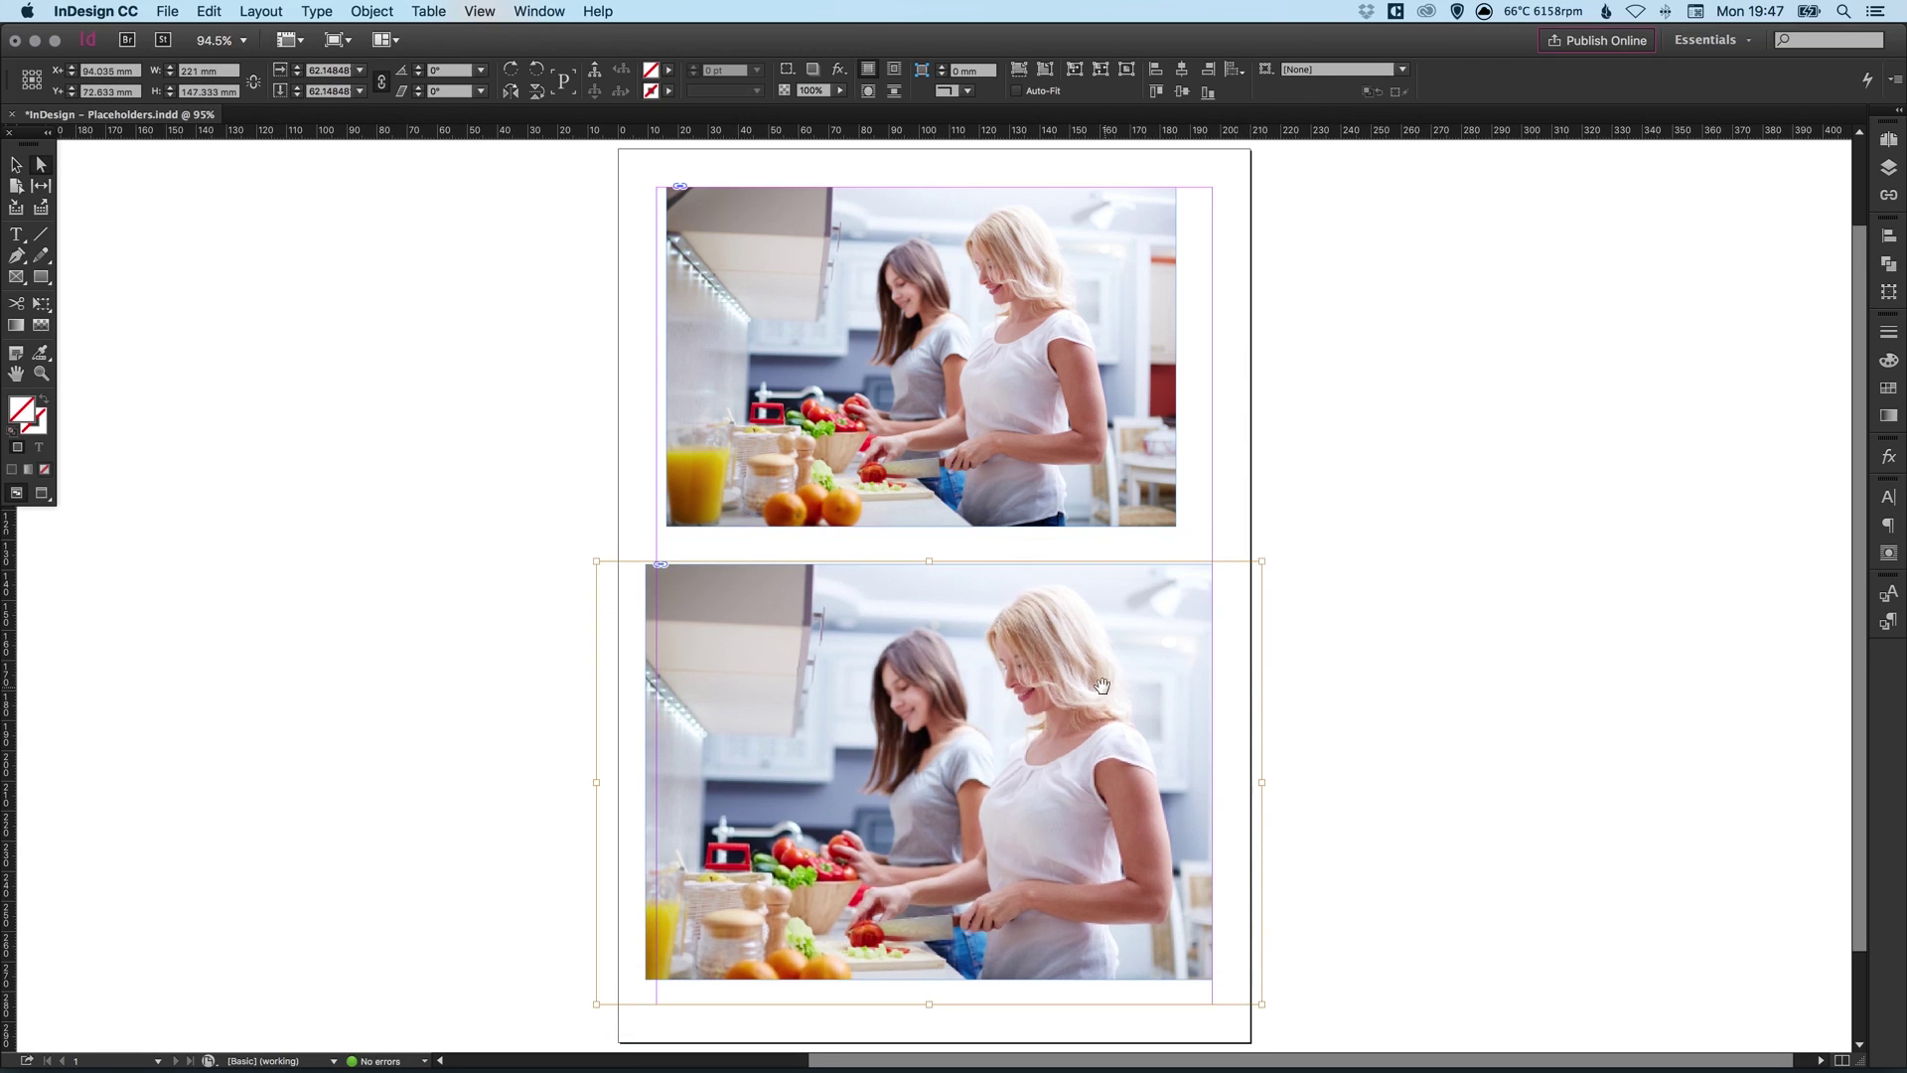
# Move the frame to the page top and stretch it to cover the full 210 × 297 mm page
pyautogui.doubleClick(12, 165)
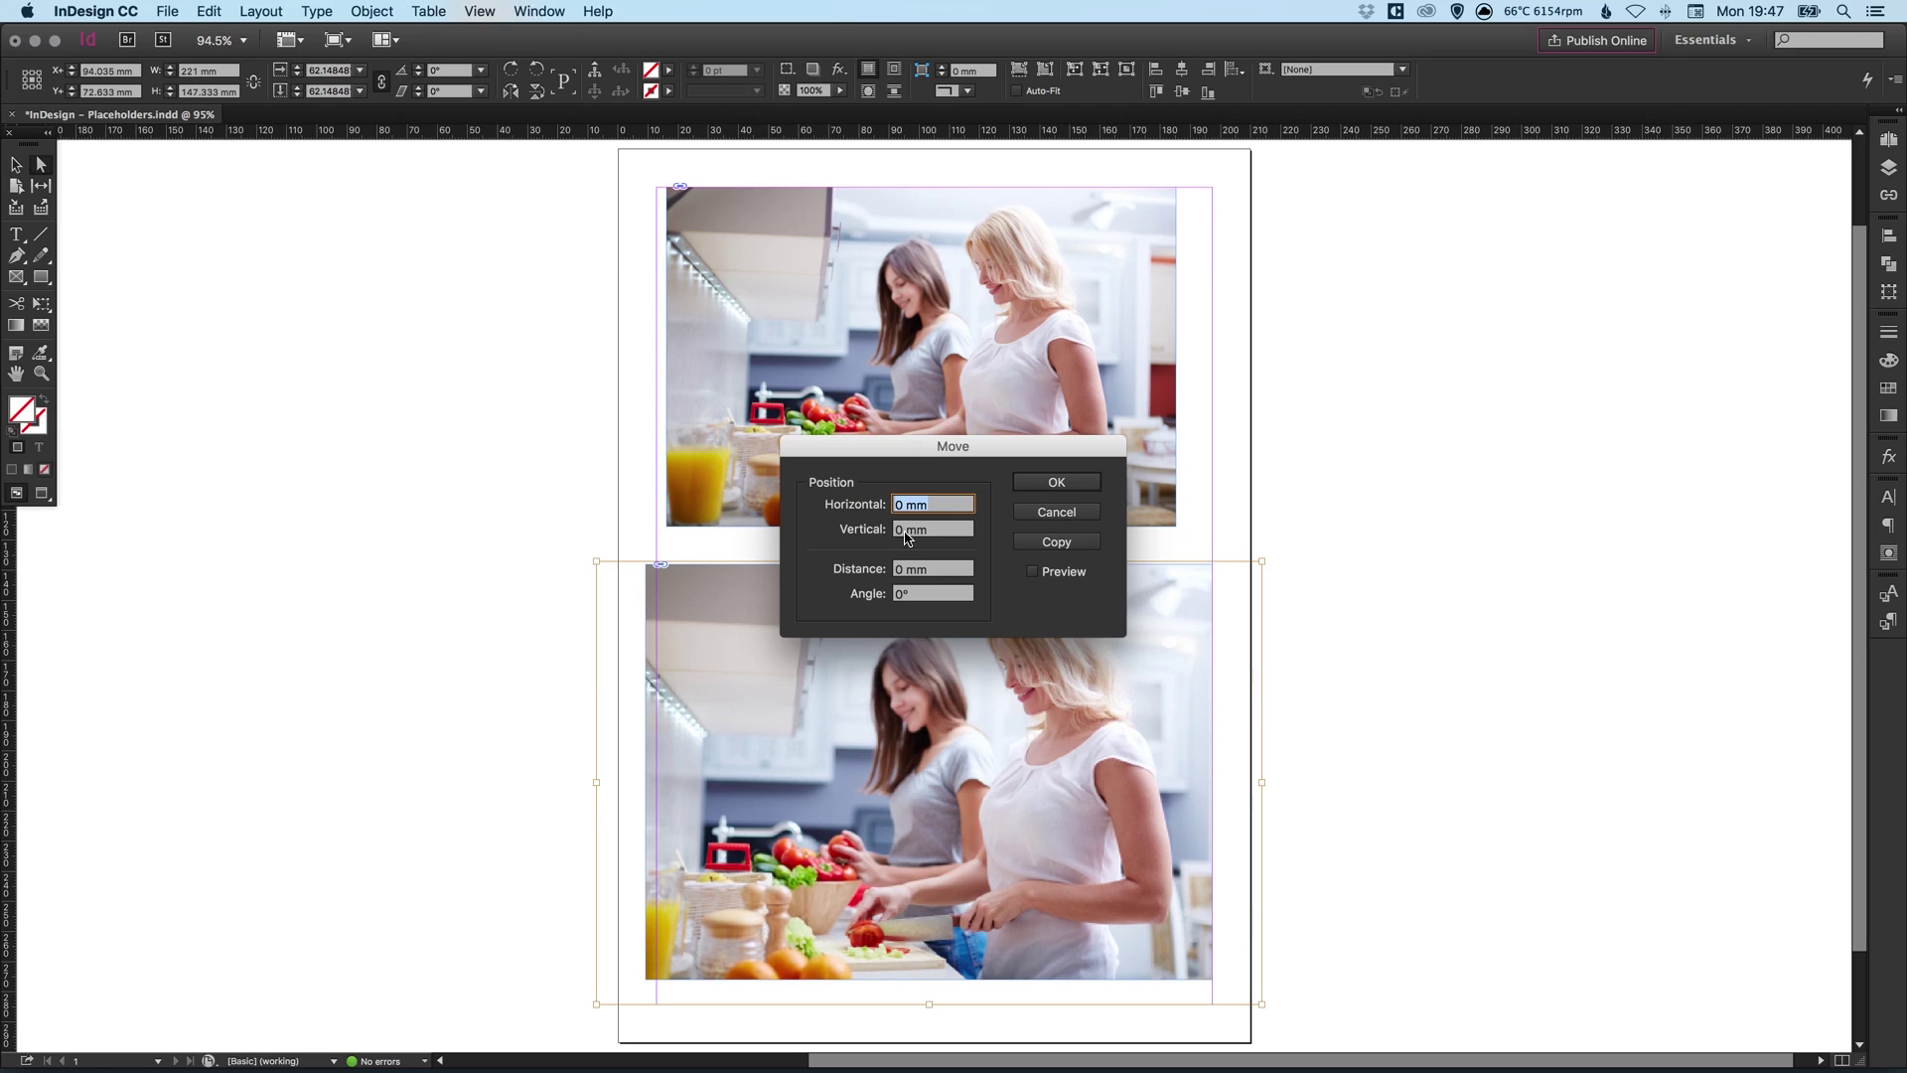
pyautogui.click(1055, 519)
pyautogui.click(269, 370)
pyautogui.press('w')
pyautogui.moveTo(766, 699); pyautogui.dragTo(740, 290)
pyautogui.moveTo(1181, 565); pyautogui.dragTo(1249, 1042)
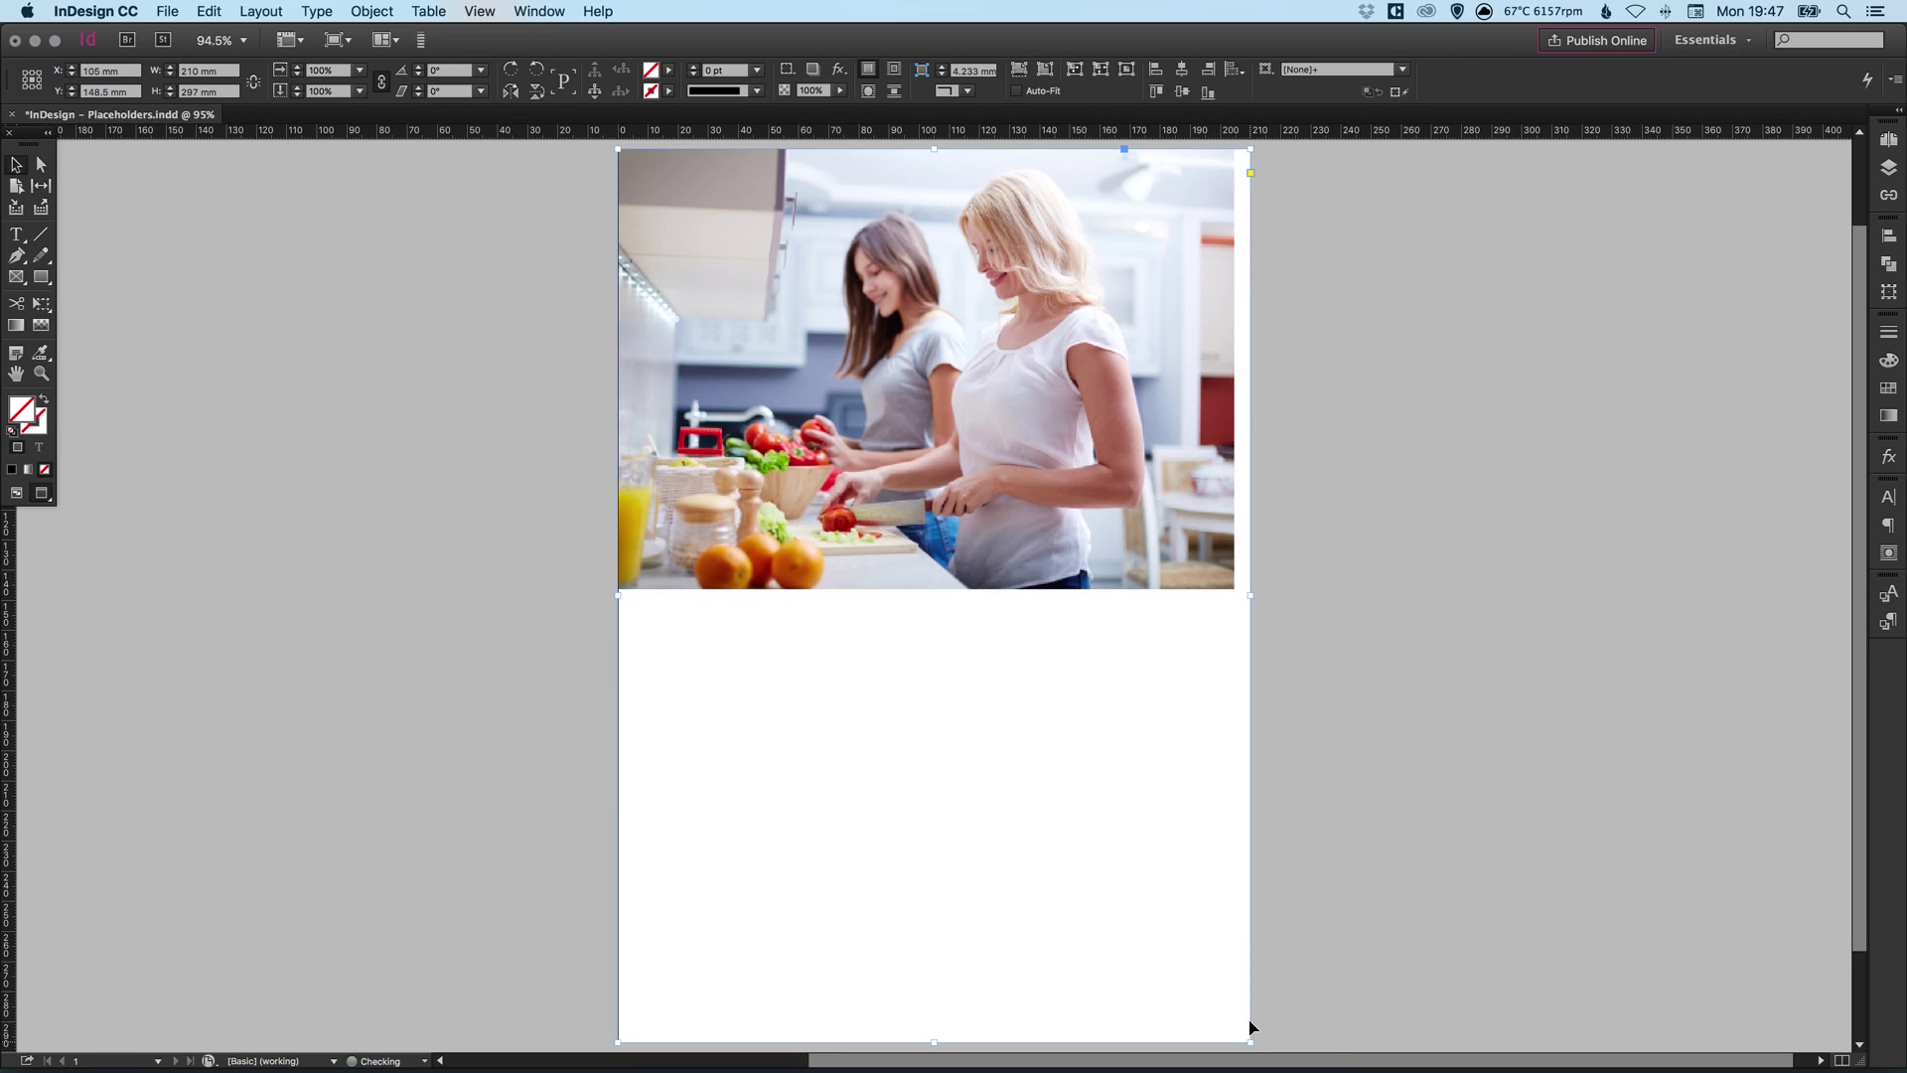
pyautogui.click(497, 408)
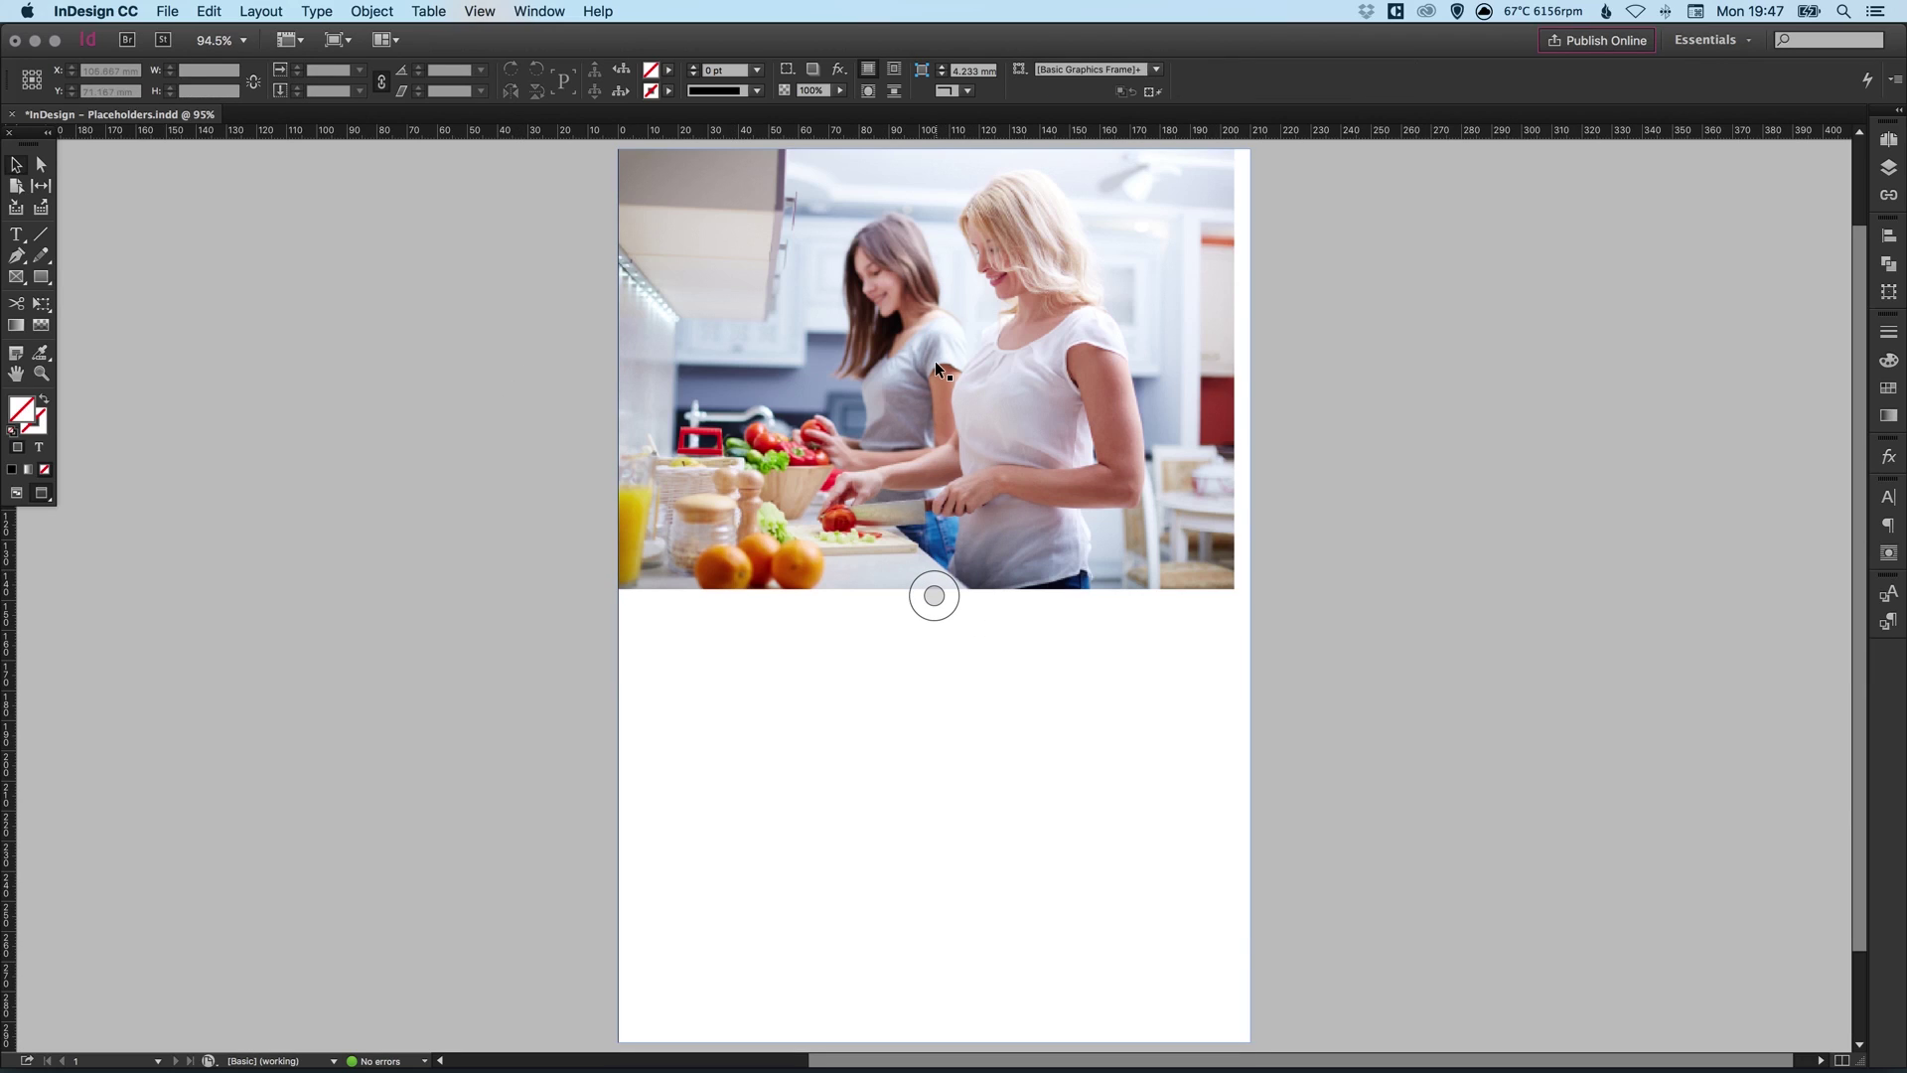
# Move the photo within the full-page frame and enlarge it to overfill the page
pyautogui.click(41, 167)
pyautogui.press('w')
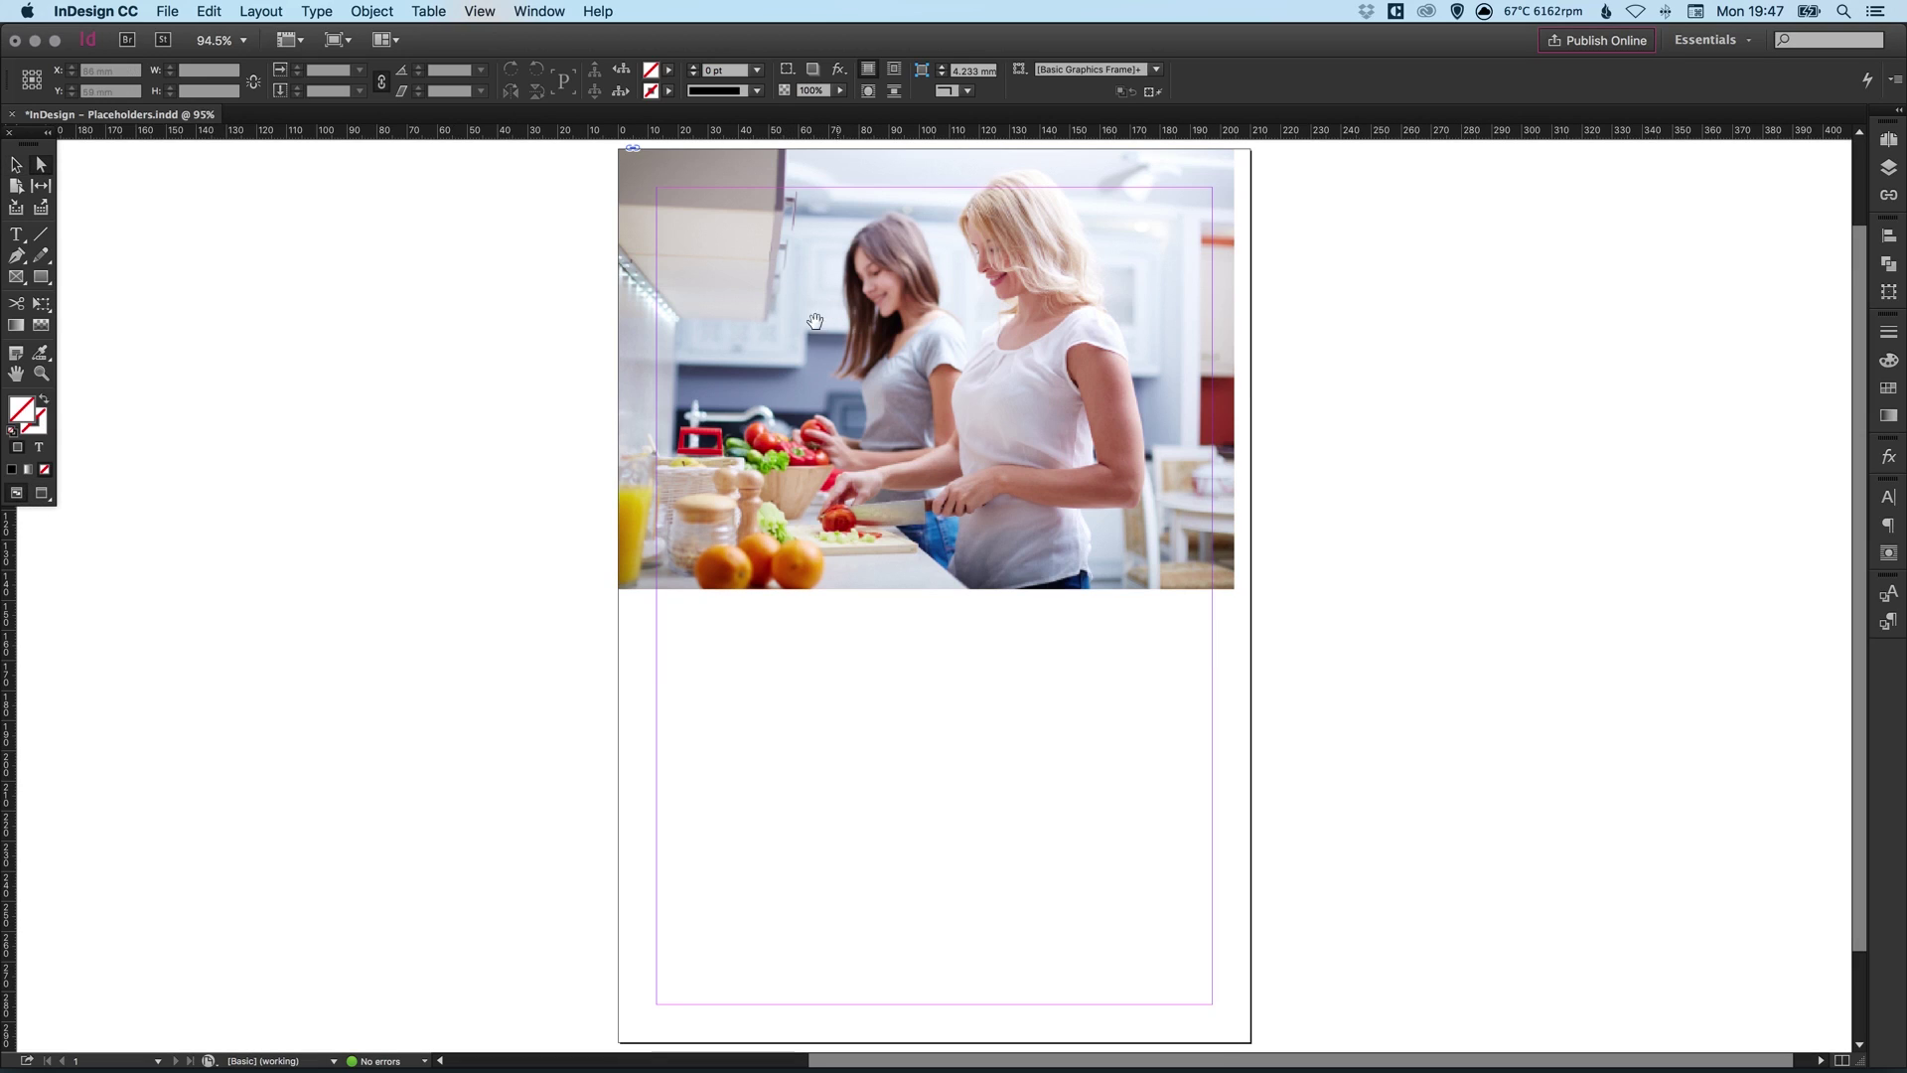
pyautogui.moveTo(772, 248); pyautogui.dragTo(811, 456)
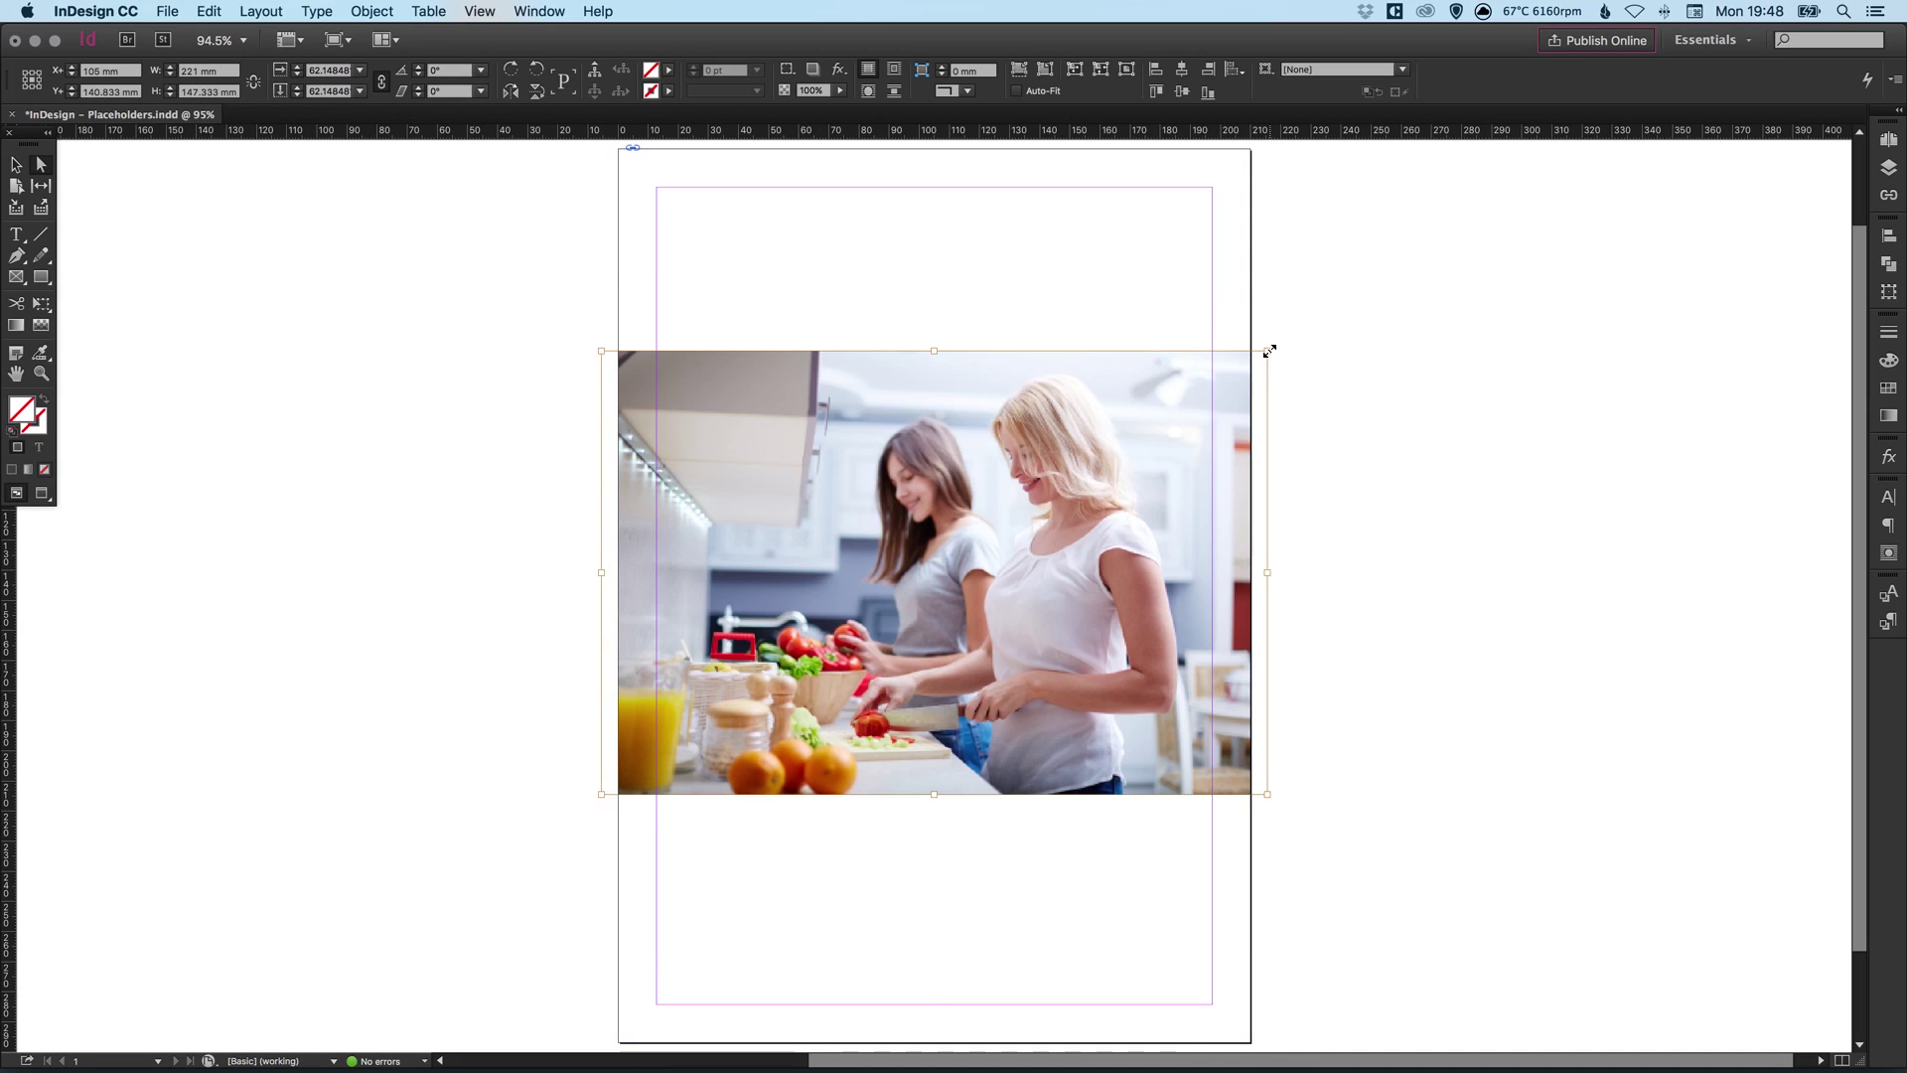
pyautogui.moveTo(1266, 351); pyautogui.dragTo(1508, 194)
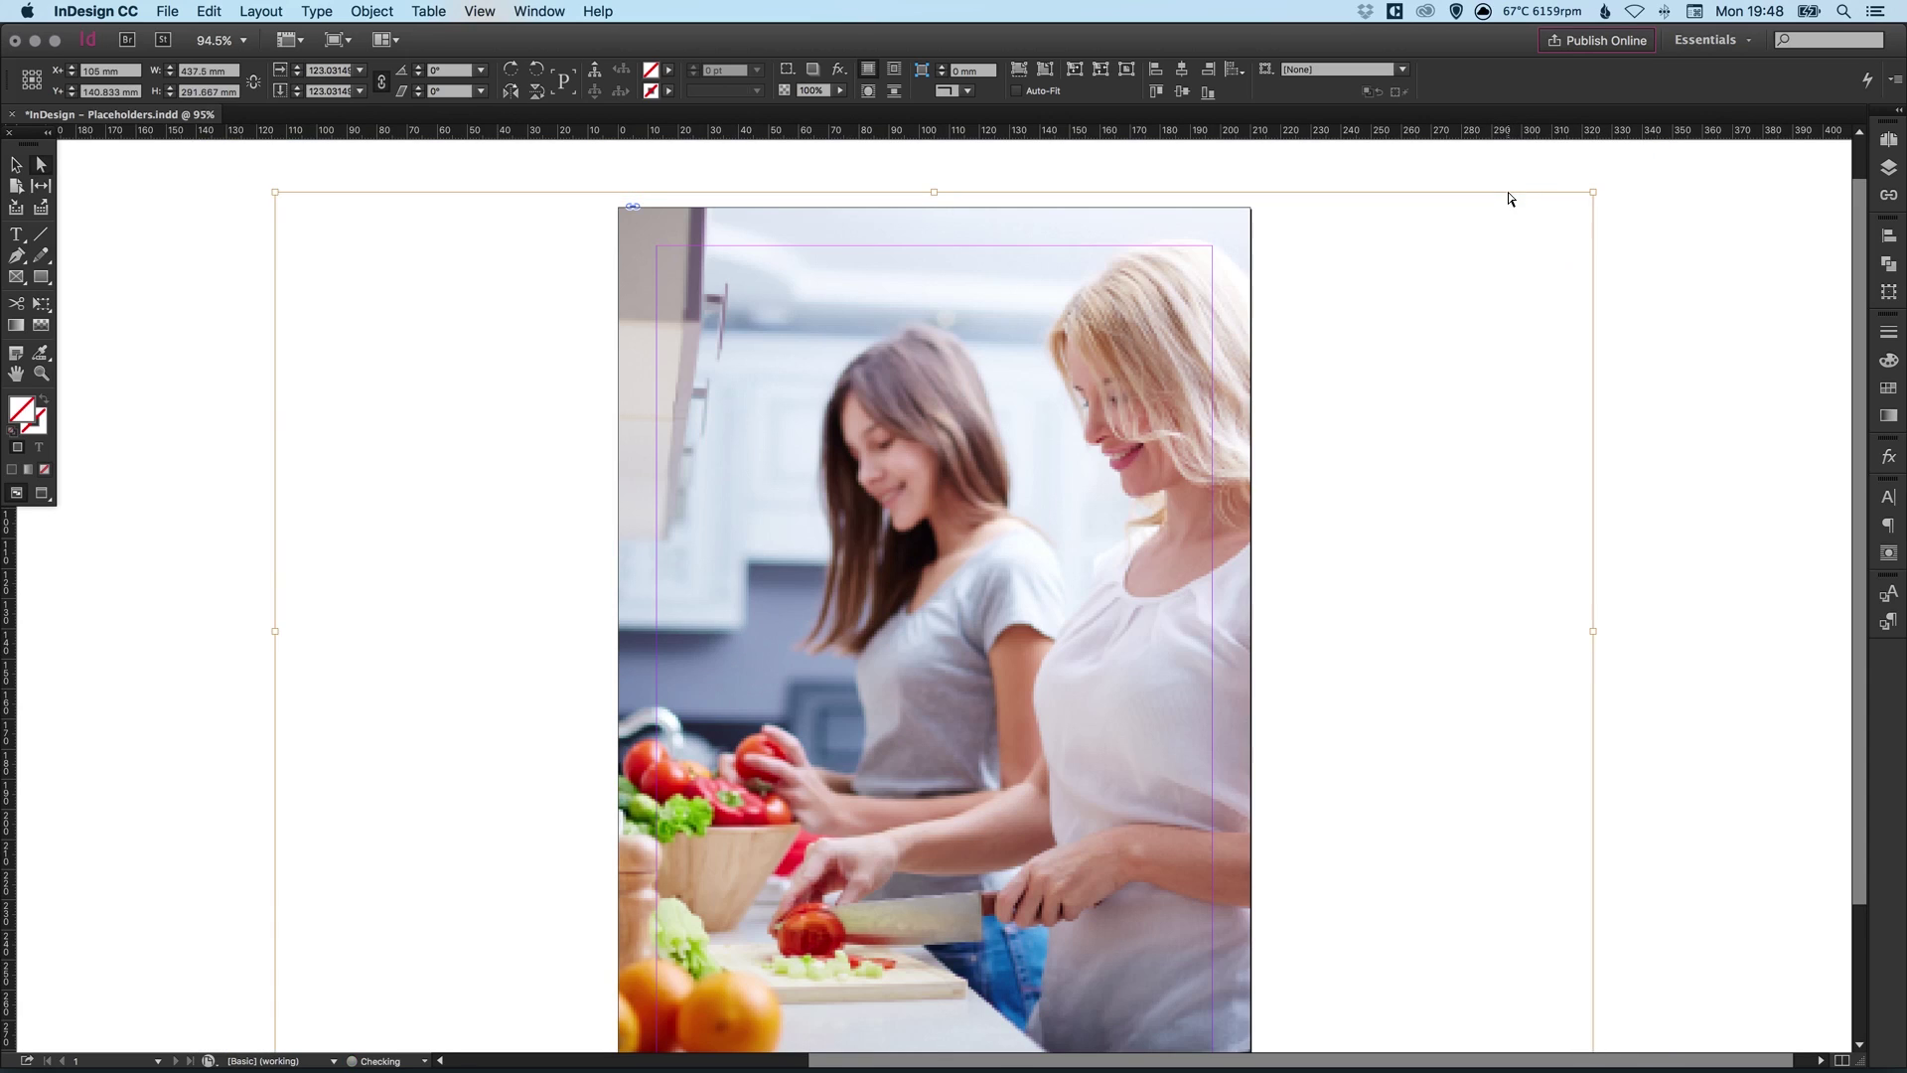
pyautogui.scroll(-1, 1509, 197)
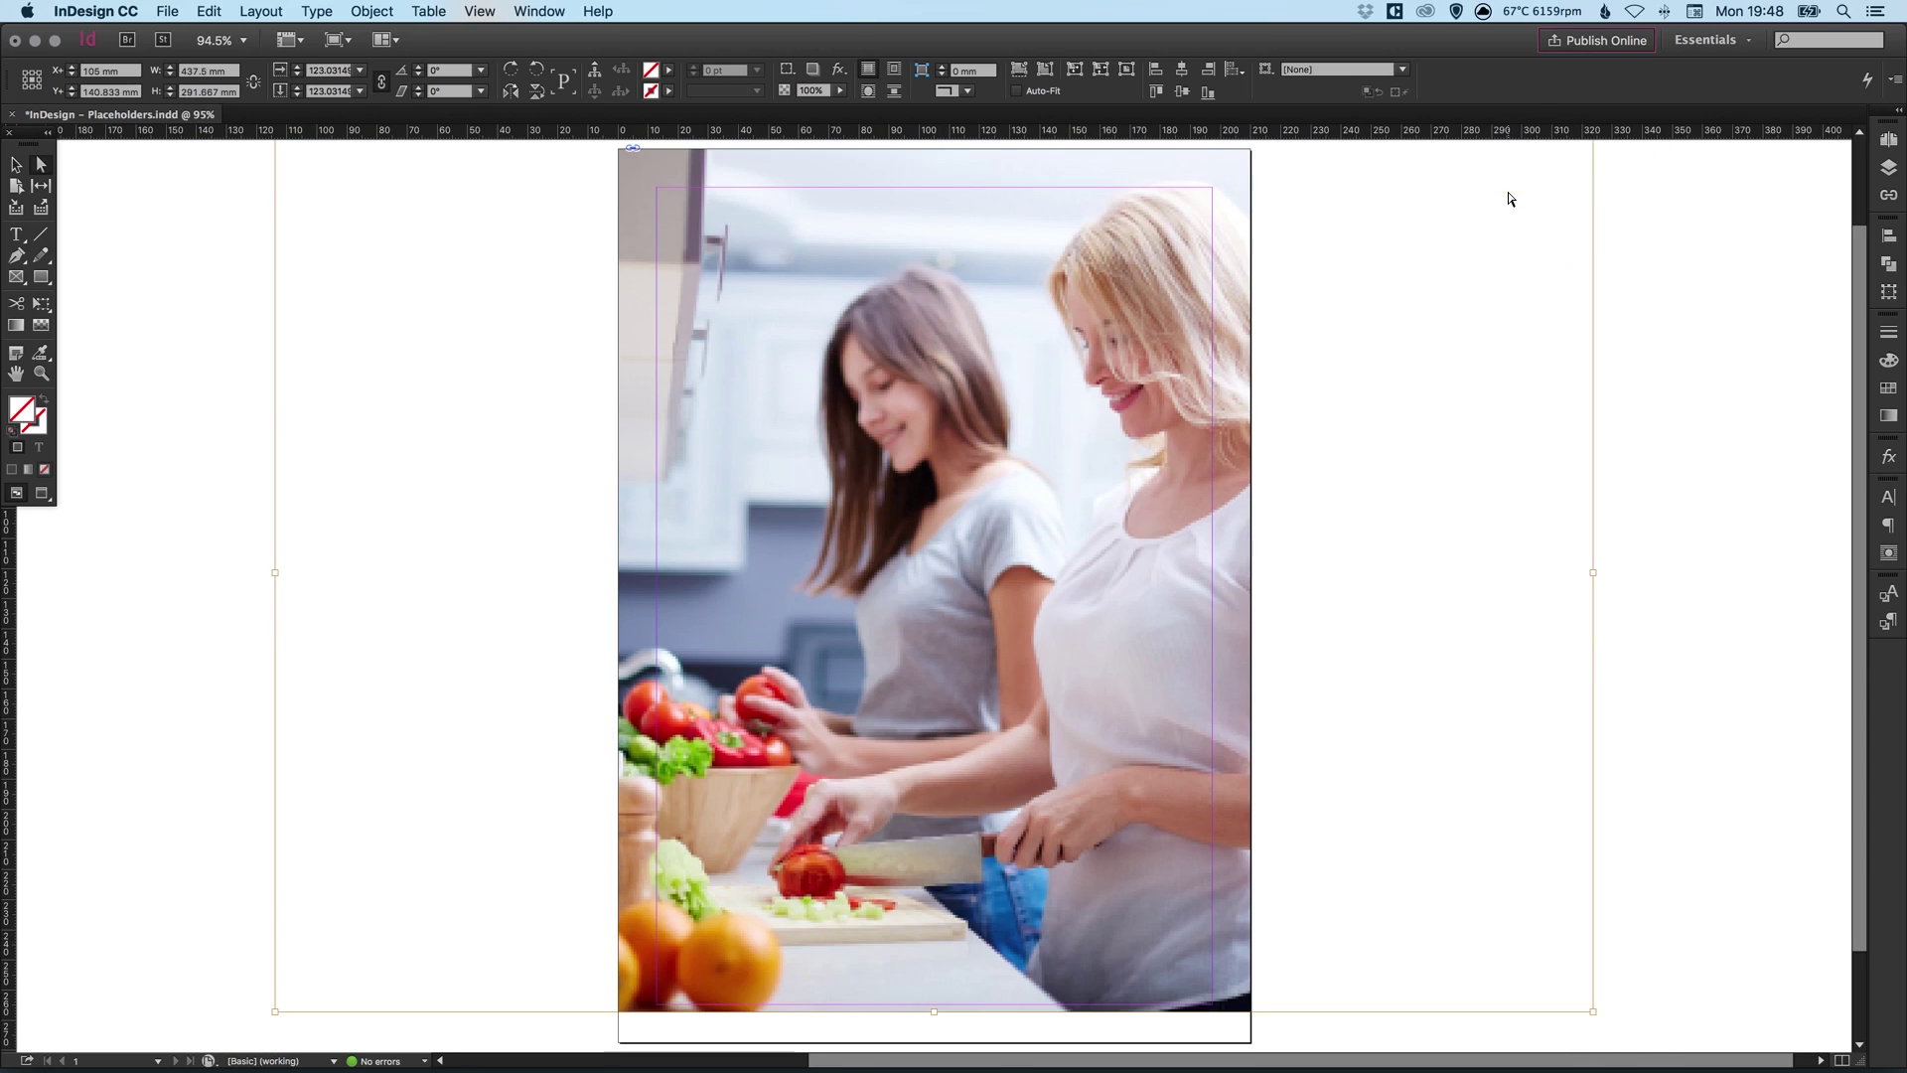
pyautogui.press('v')
pyautogui.click(149, 285)
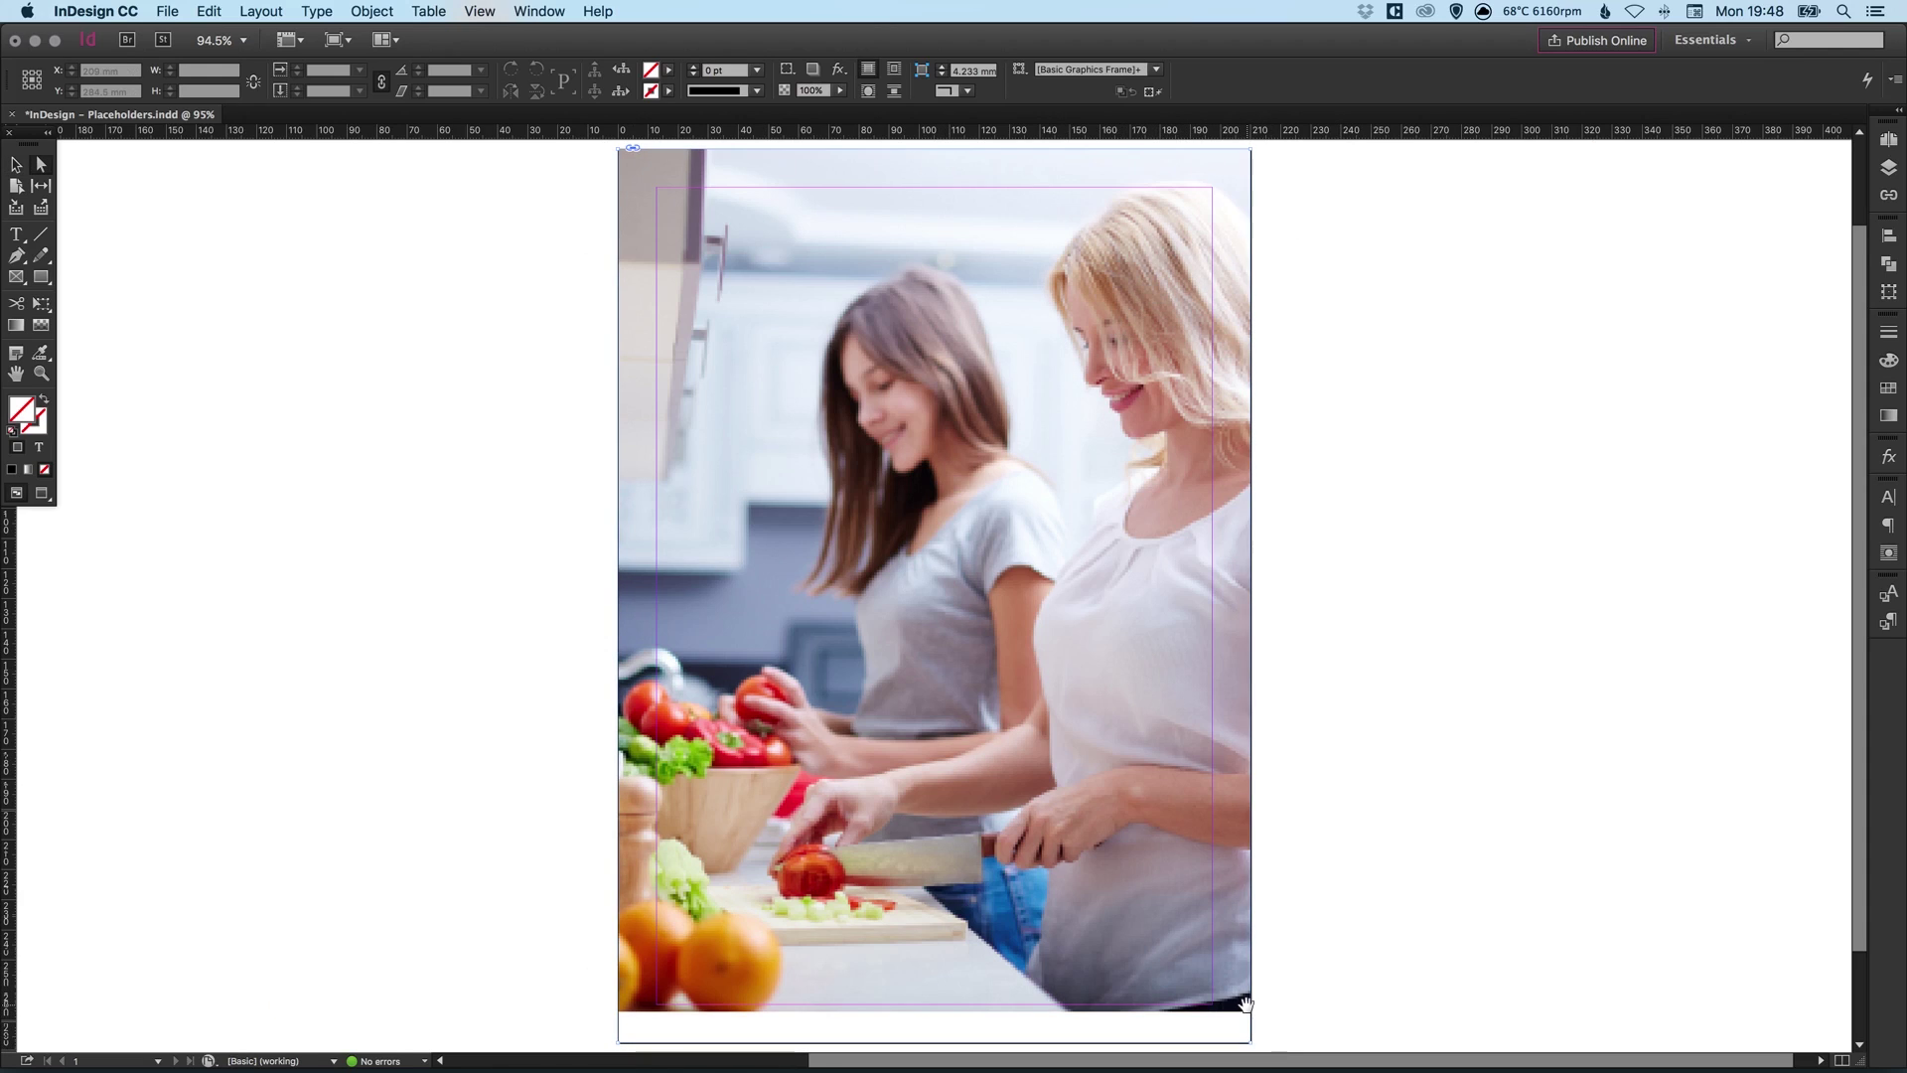
# Step the photo's scale up to about 129% and shift it down to cover the page bottom
pyautogui.click(1231, 574)
pyautogui.moveTo(1231, 574); pyautogui.dragTo(1228, 567)
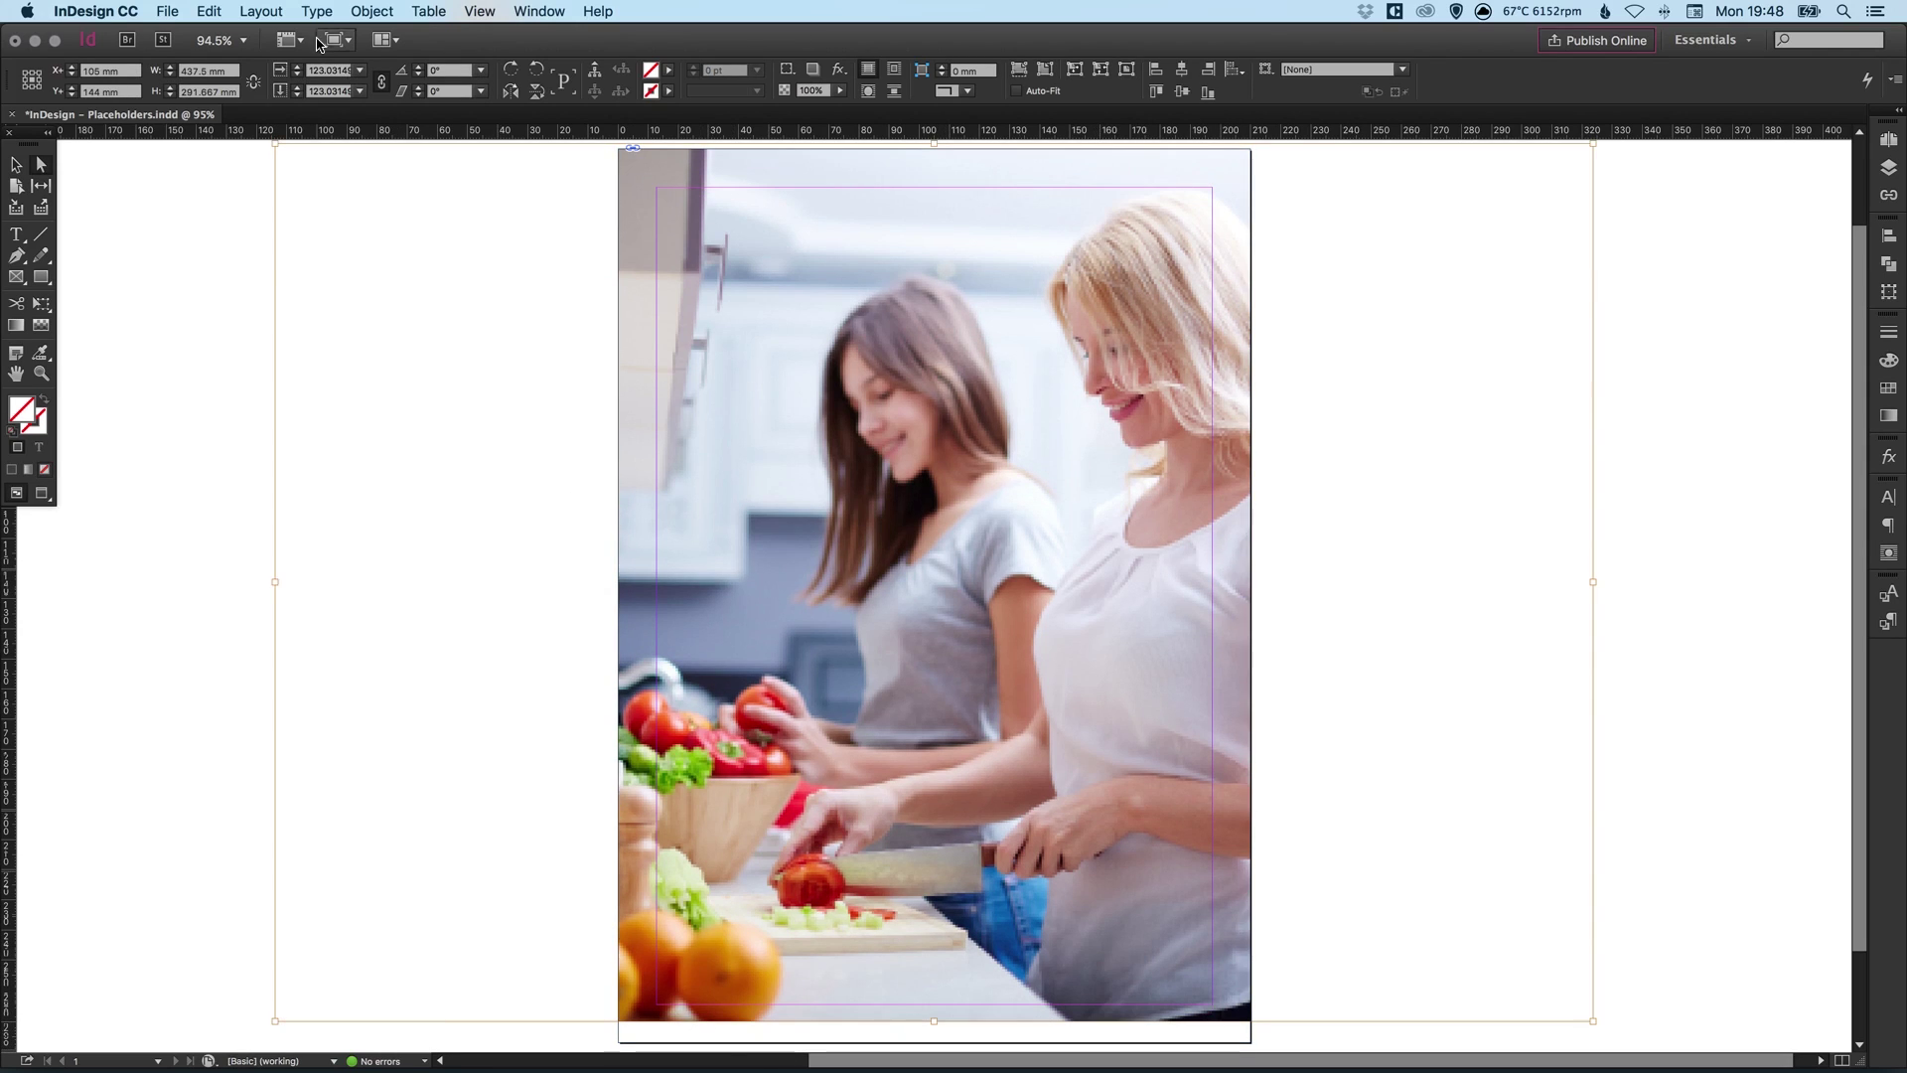
pyautogui.click(320, 70)
pyautogui.press('Up')
pyautogui.press('Up')
pyautogui.press('Up')
pyautogui.press('Up')
pyautogui.press('Up')
pyautogui.press('Up')
pyautogui.moveTo(1069, 277); pyautogui.dragTo(1069, 291)
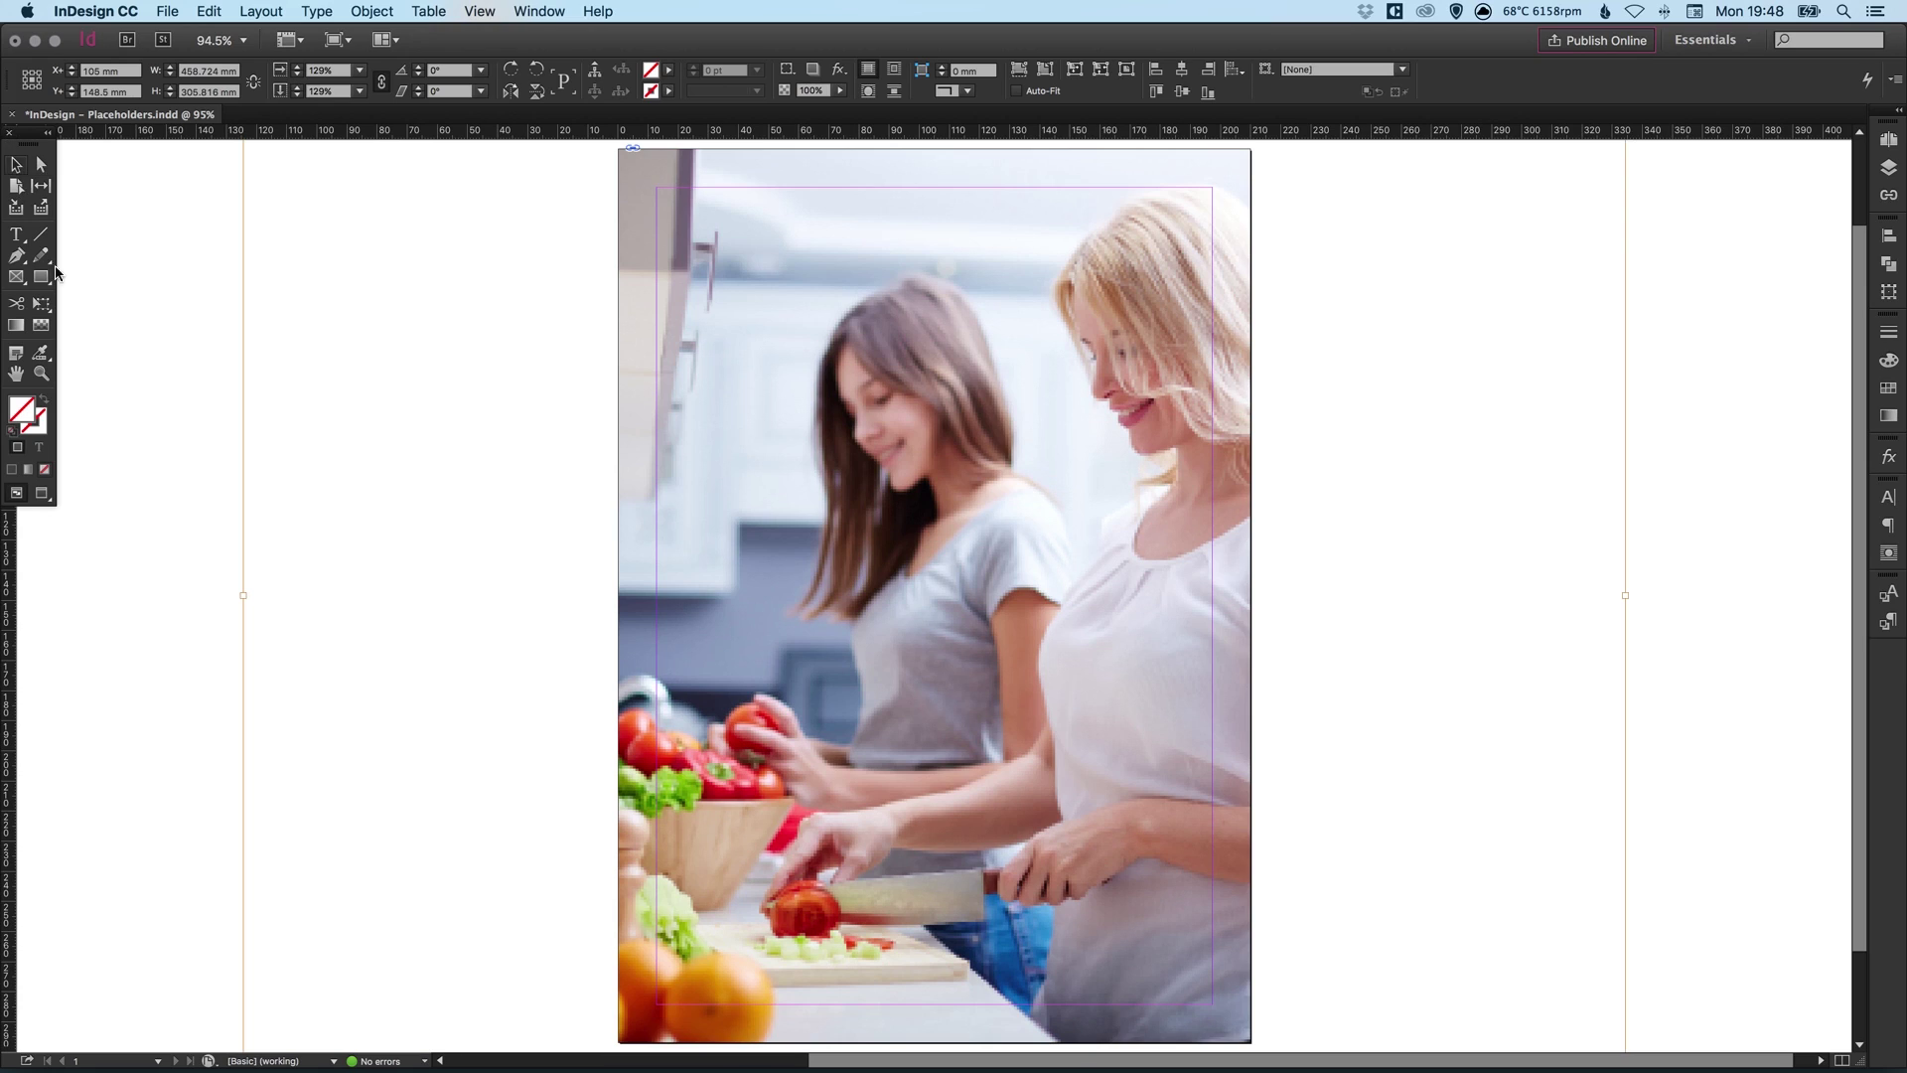
pyautogui.press('w')
pyautogui.click(169, 344)
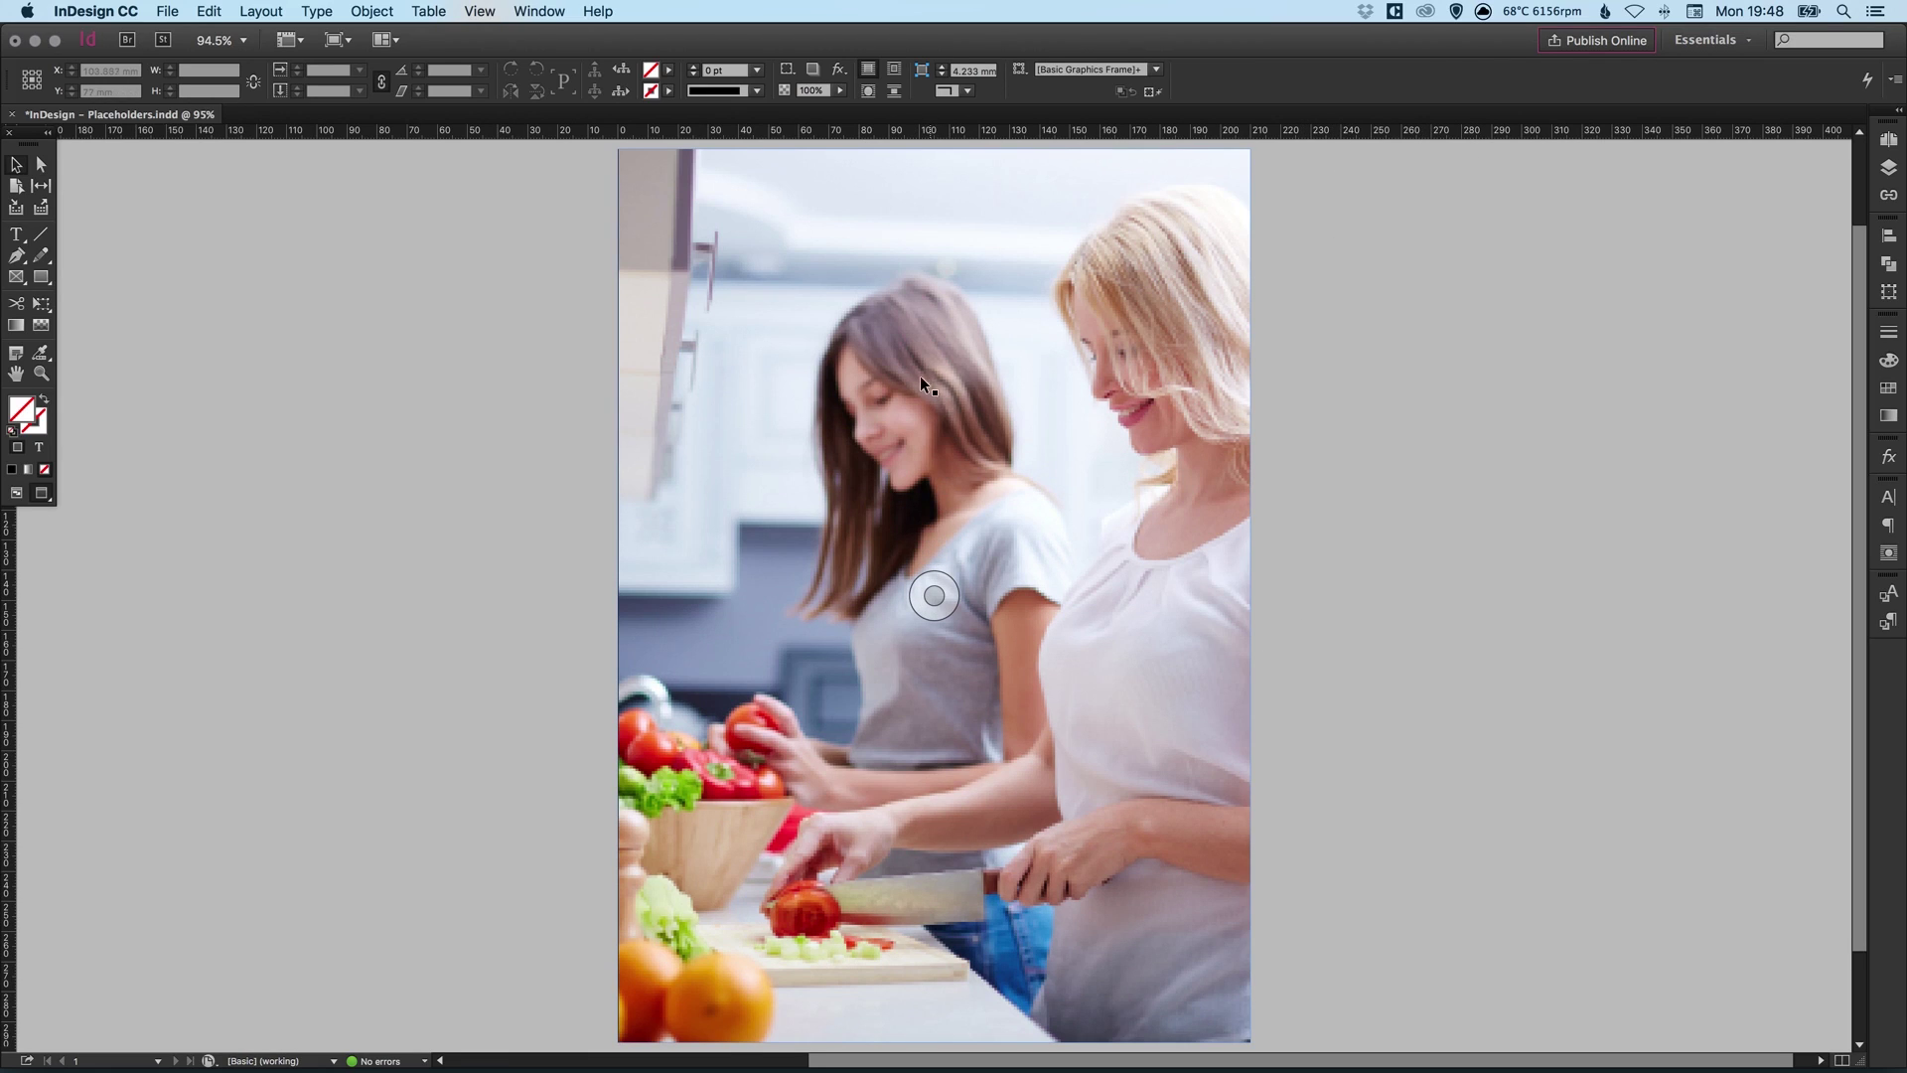
# Switch View > Display Performance to High Quality Display so the photo renders sharper
pyautogui.click(480, 11)
pyautogui.moveTo(515, 325)
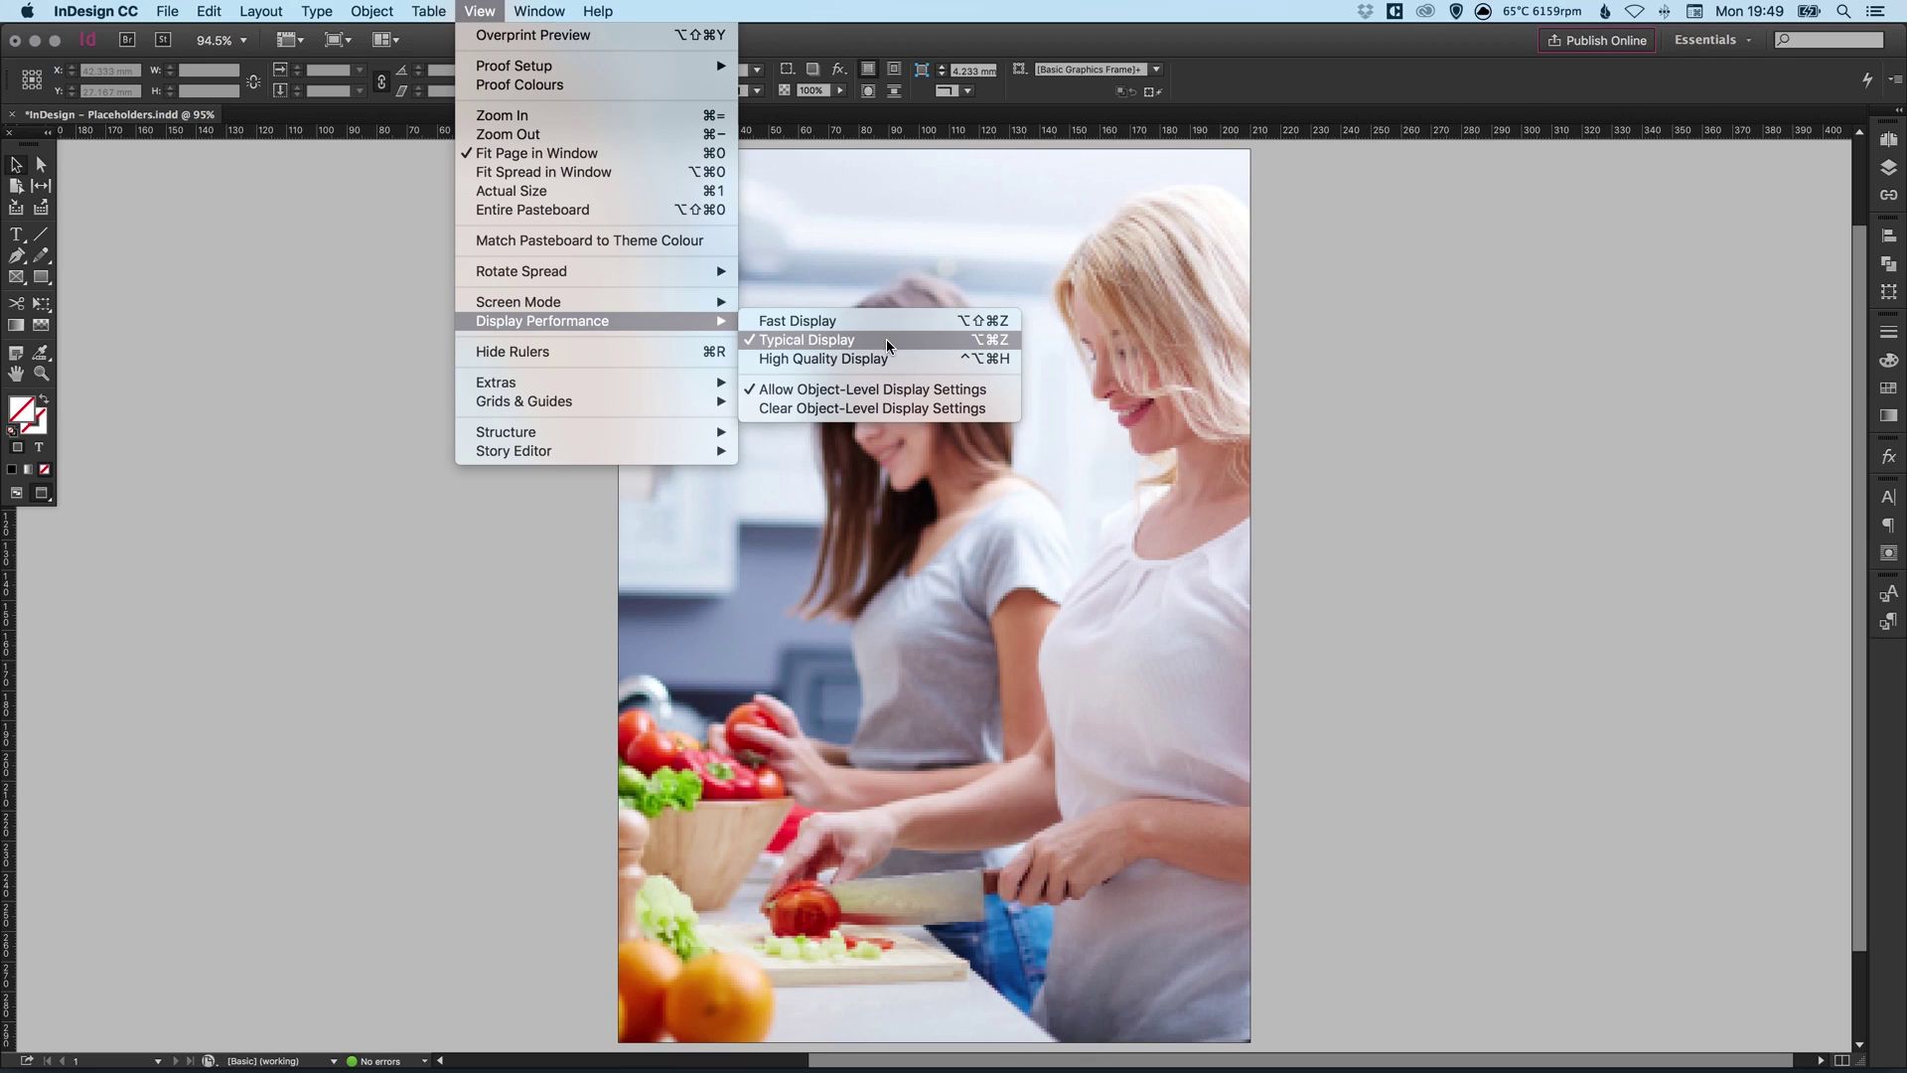
pyautogui.click(1232, 437)
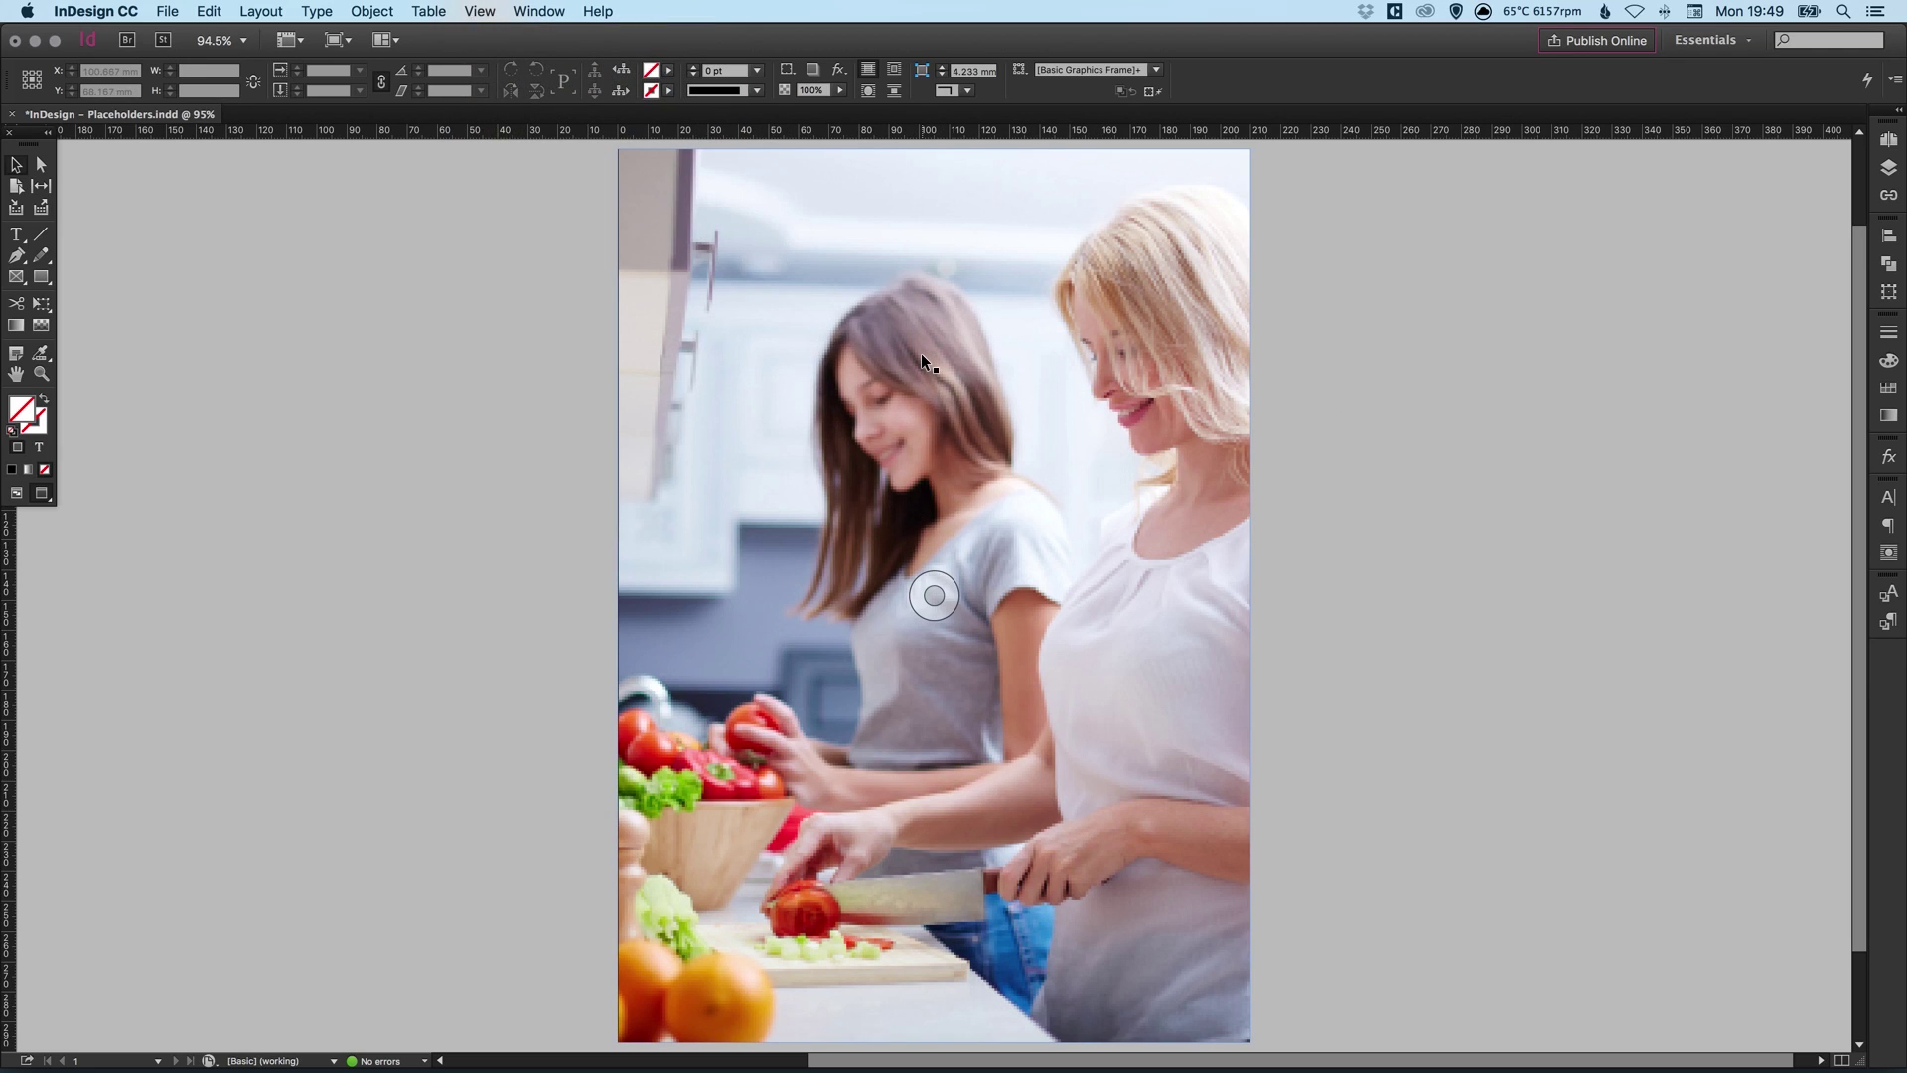
pyautogui.click(480, 12)
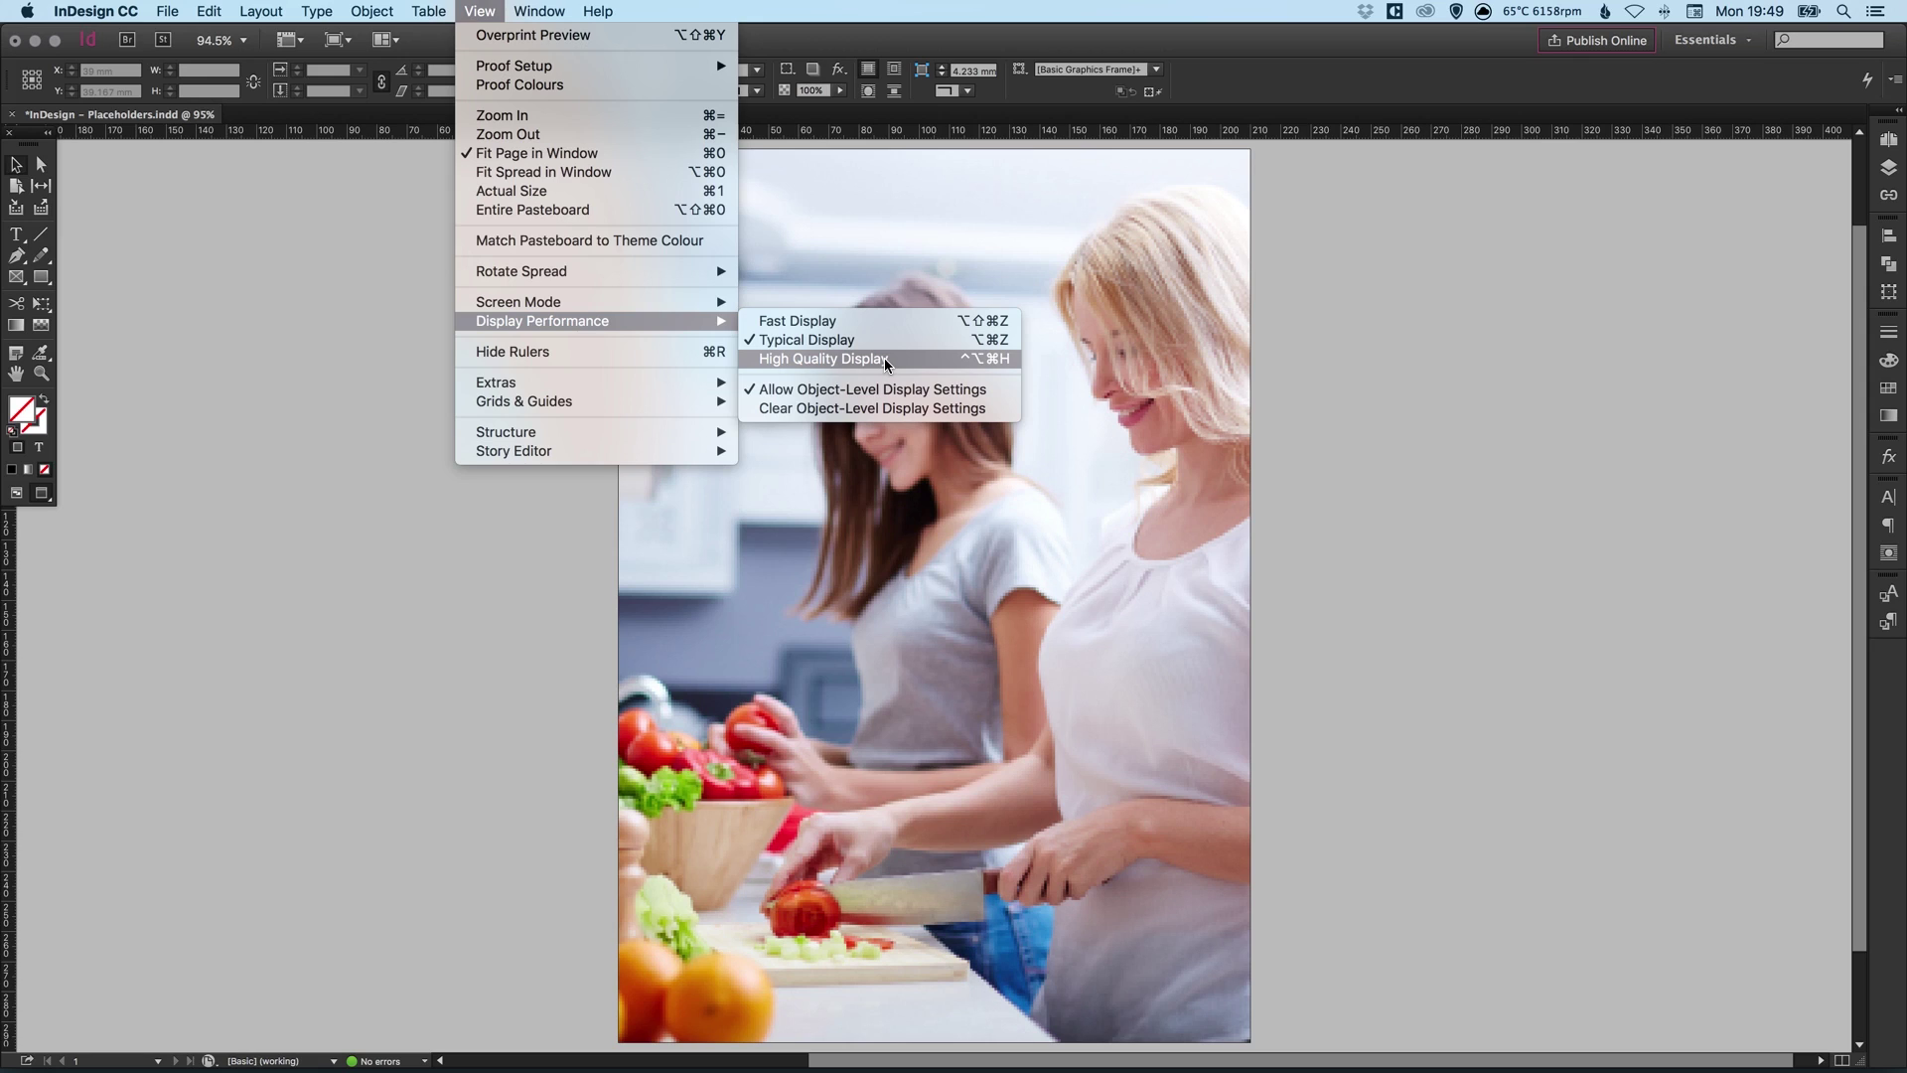
pyautogui.click(886, 363)
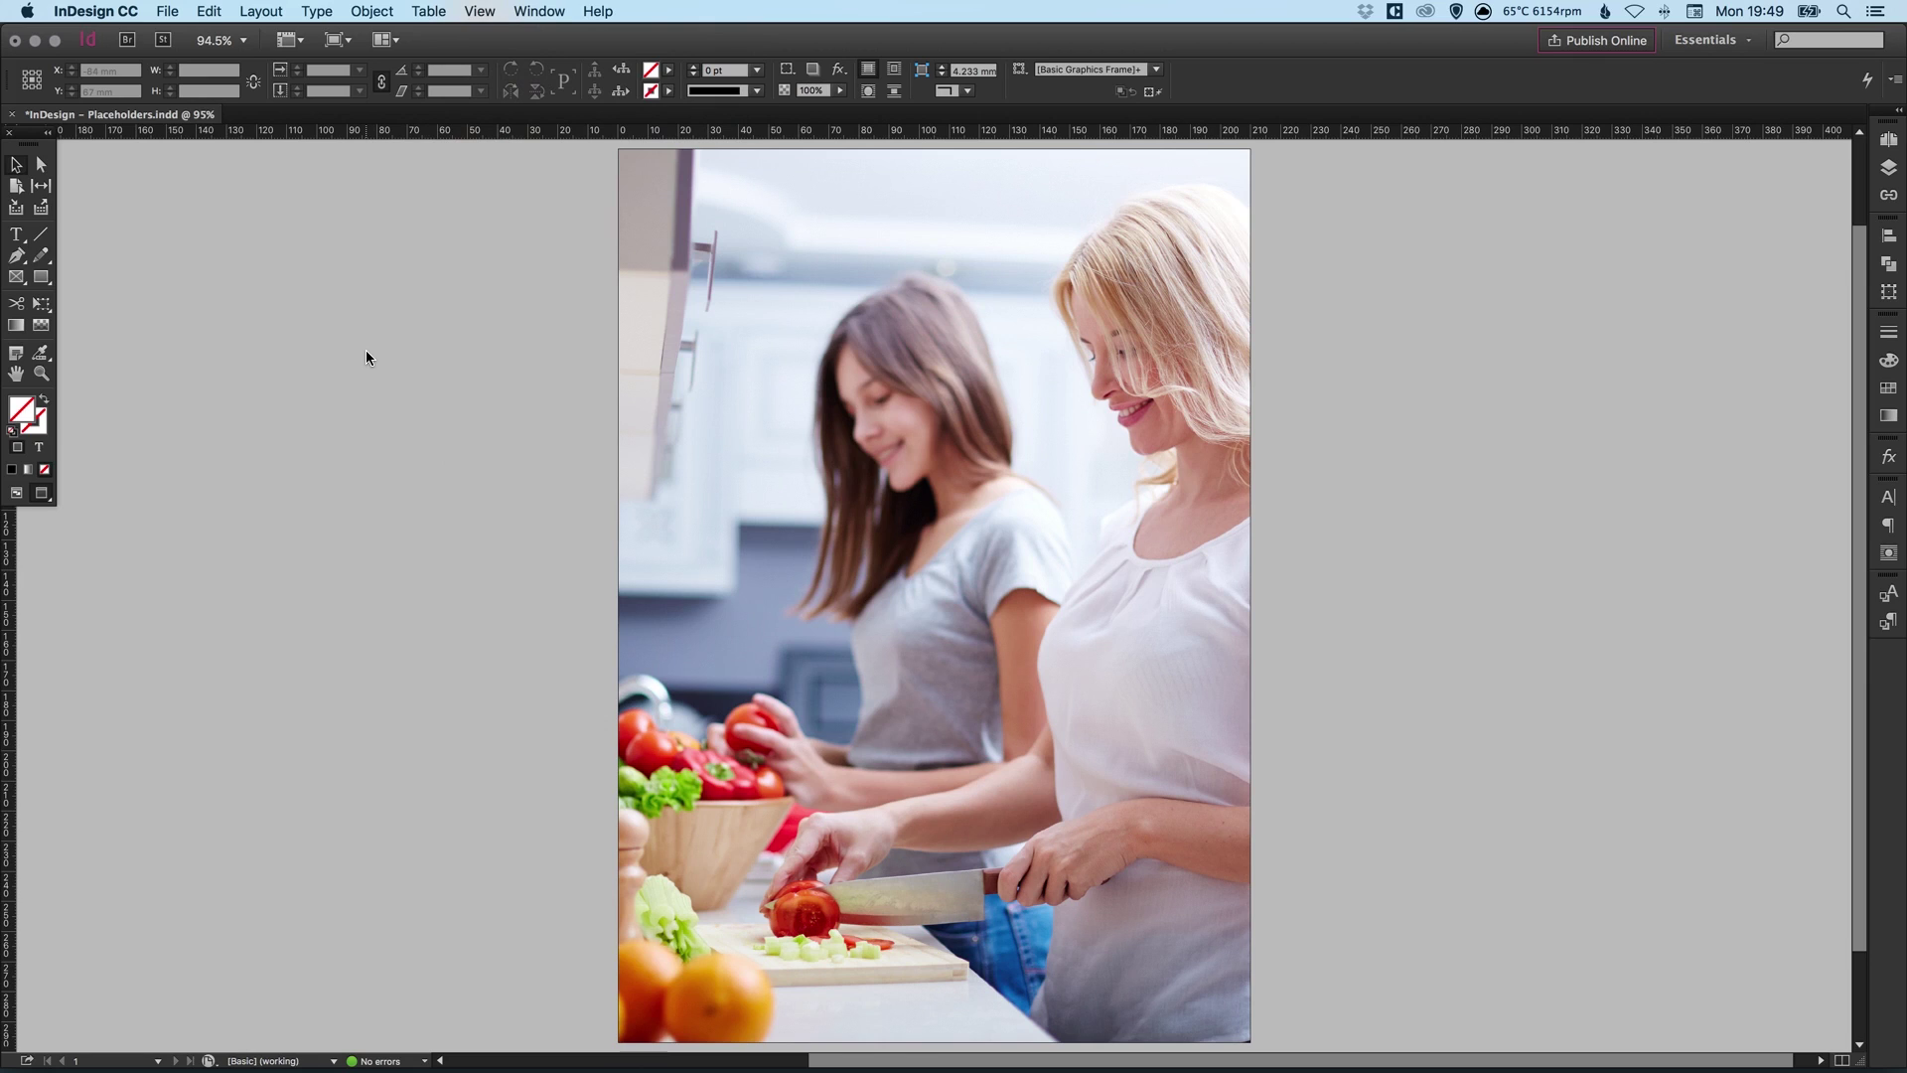
pyautogui.click(479, 11)
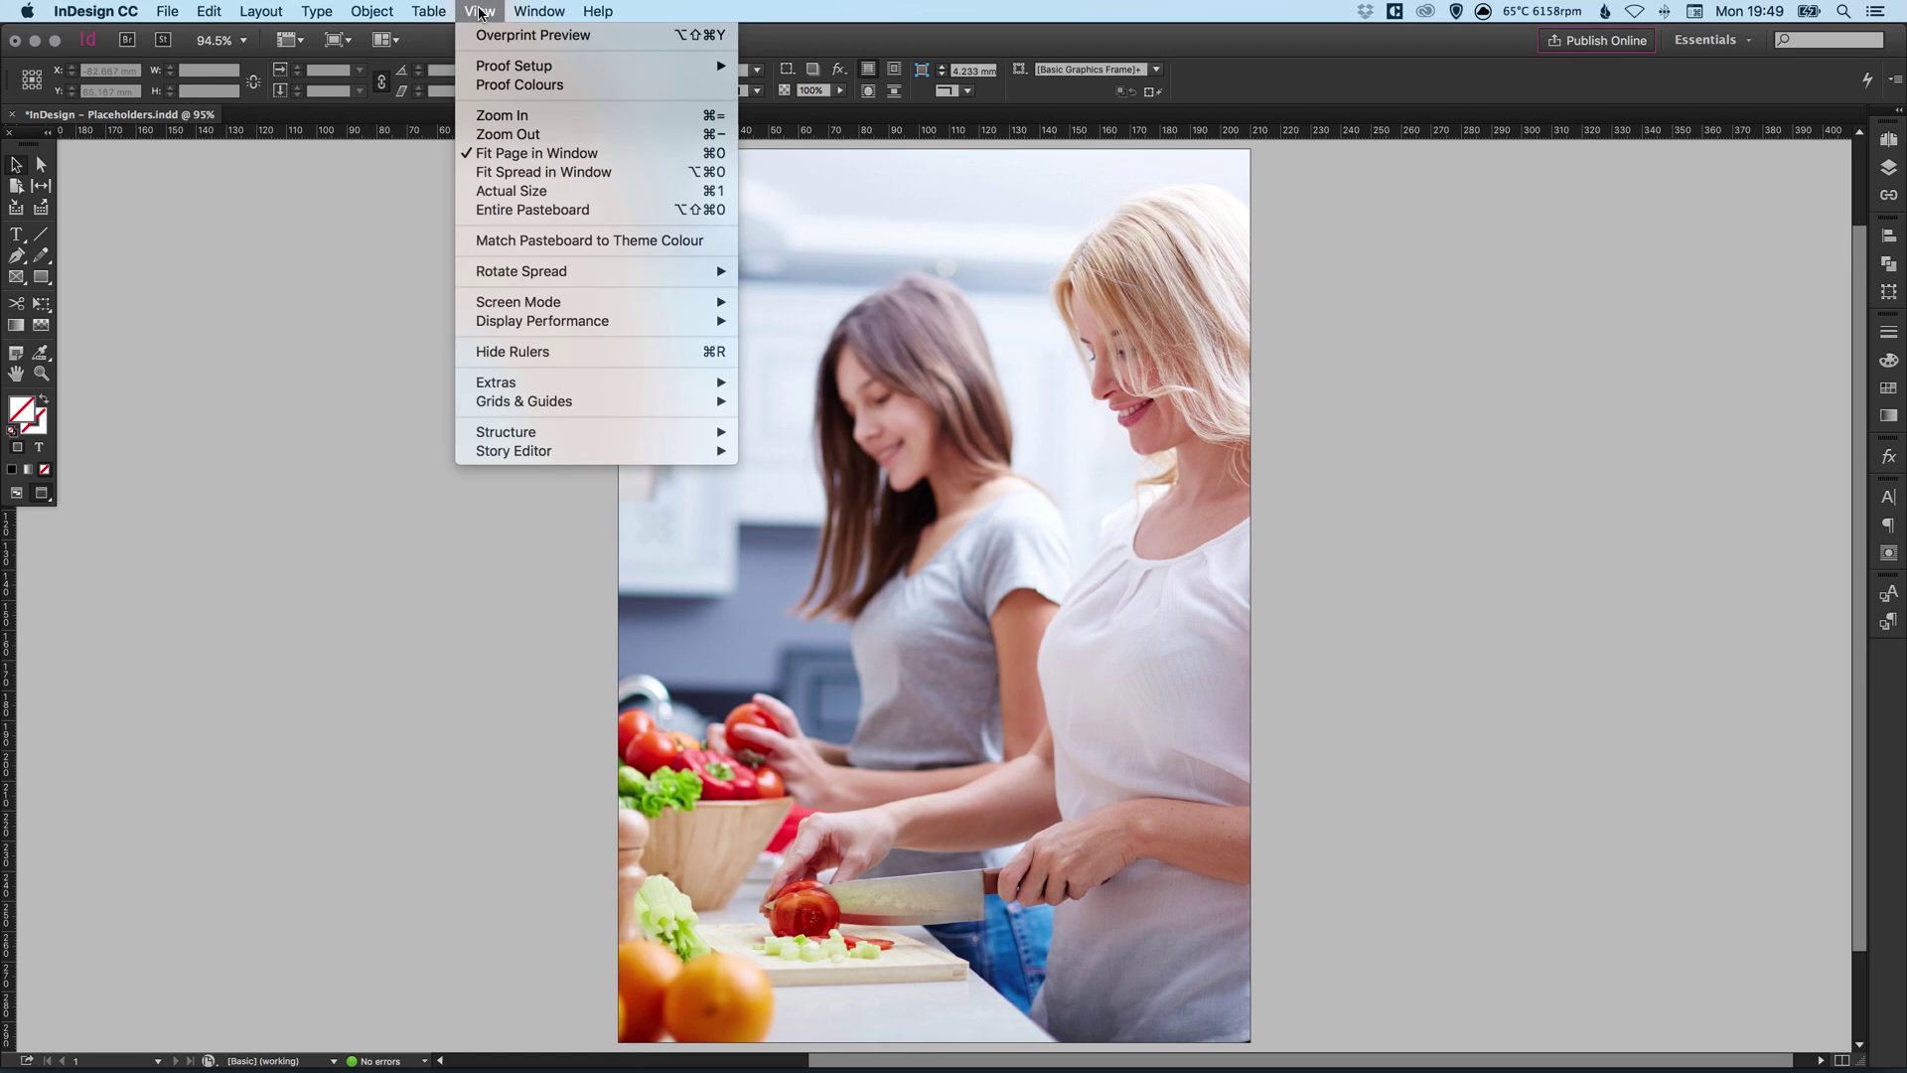
pyautogui.moveTo(630, 322)
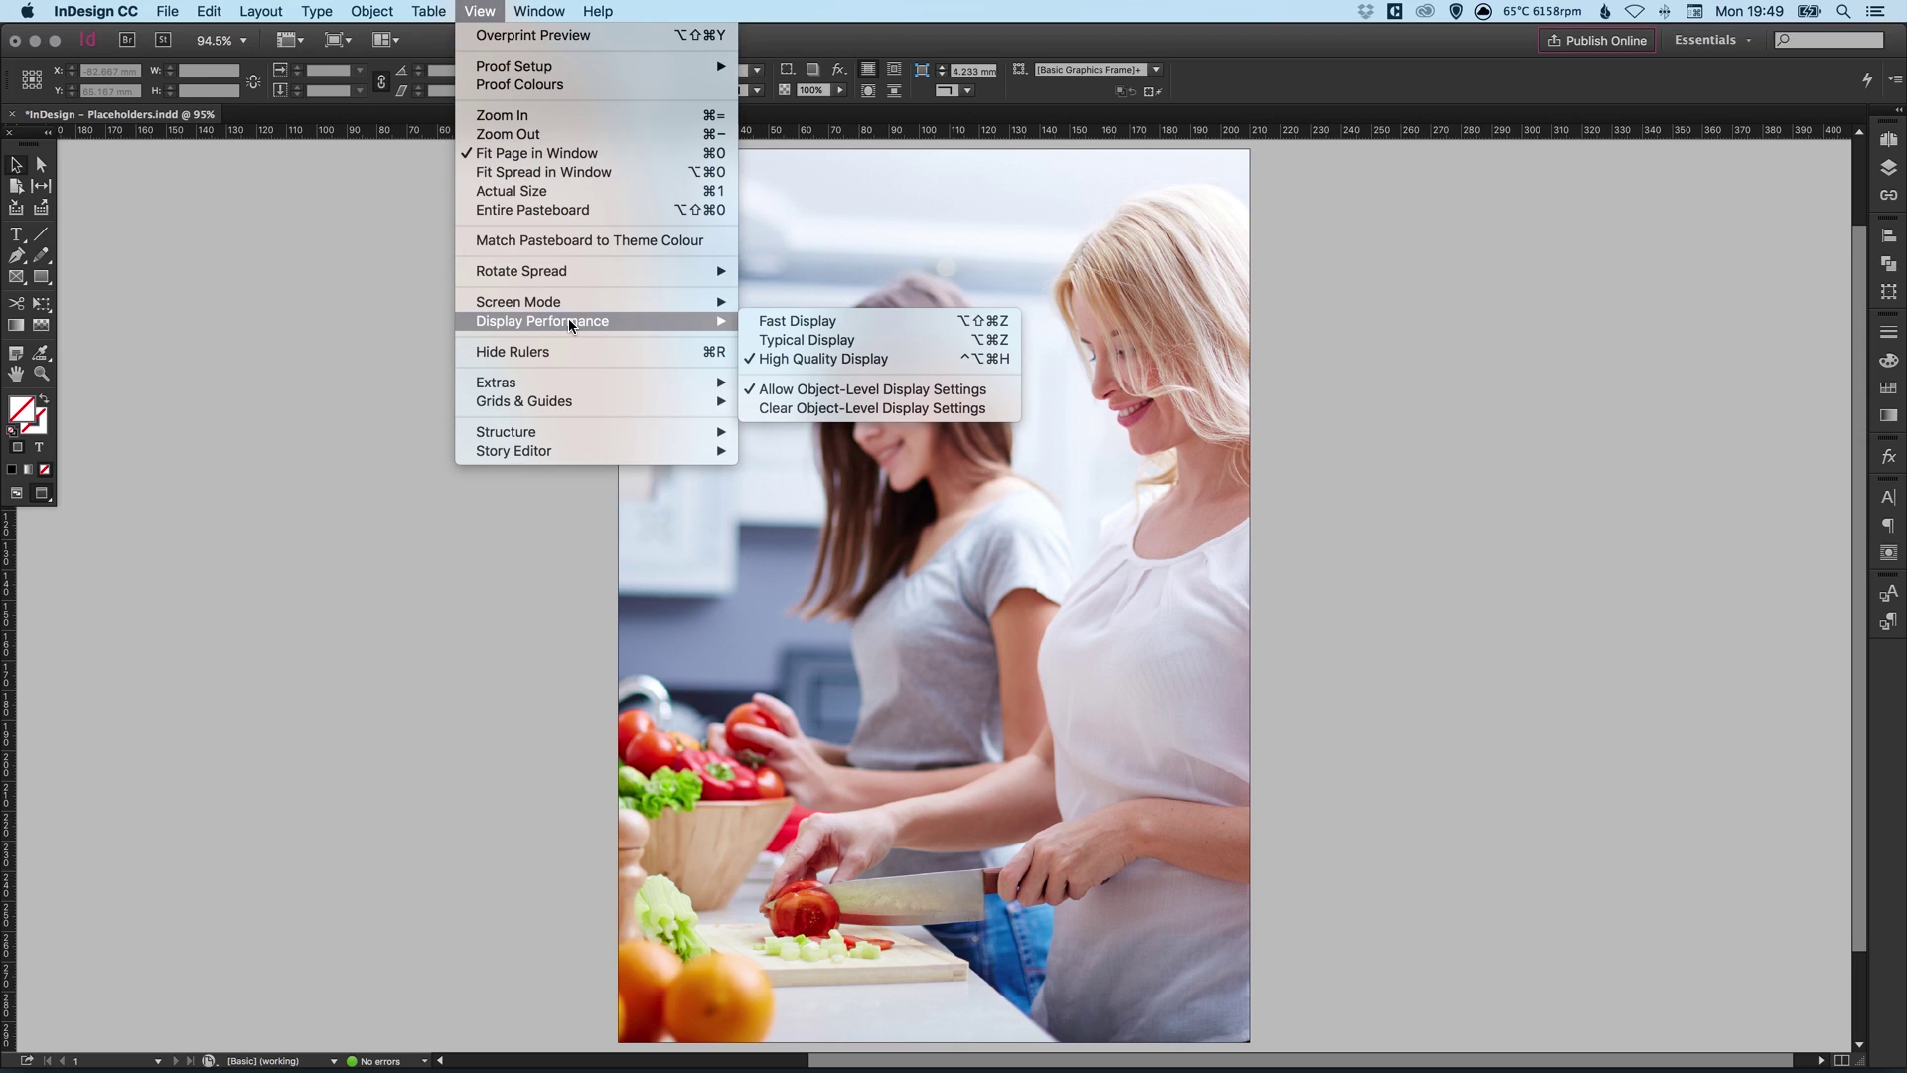
# Try Fast Display with an undone test resize, then switch display performance to Typical Display
pyautogui.click(803, 320)
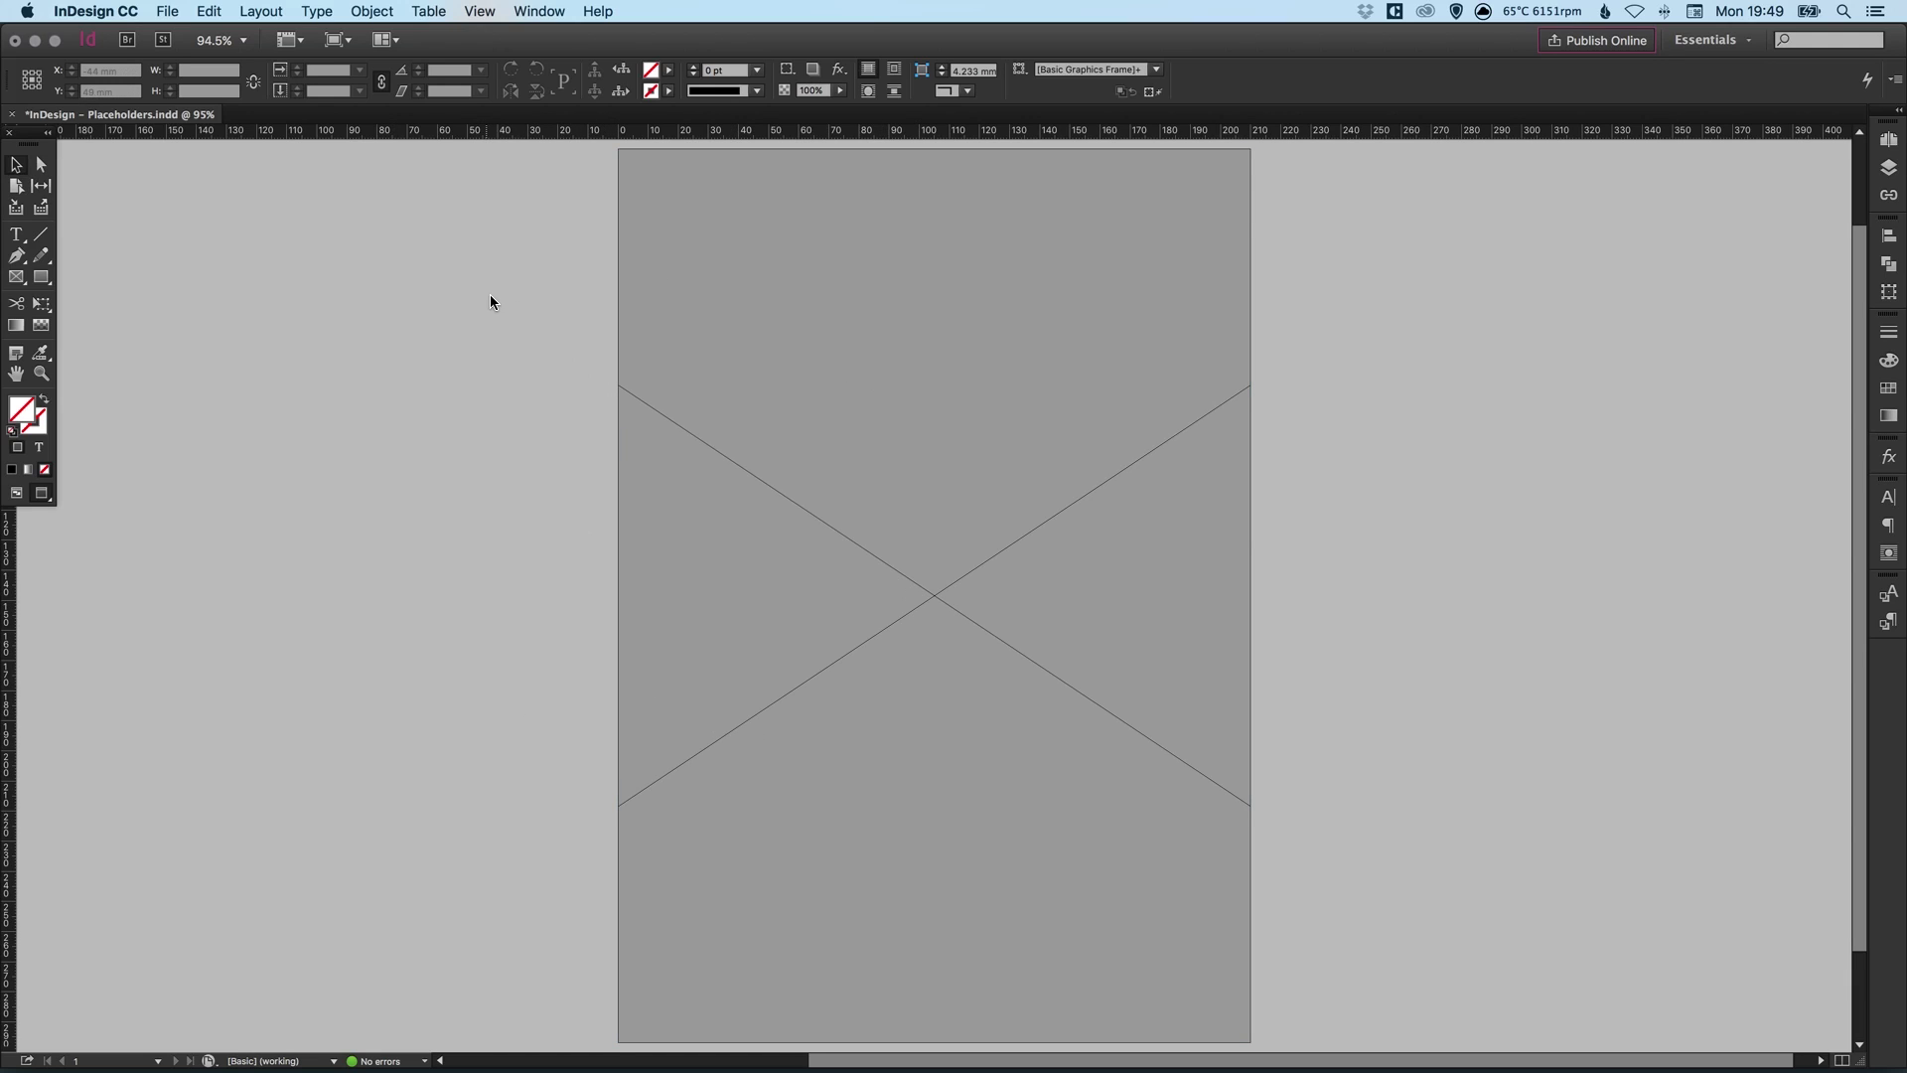
pyautogui.click(1204, 946)
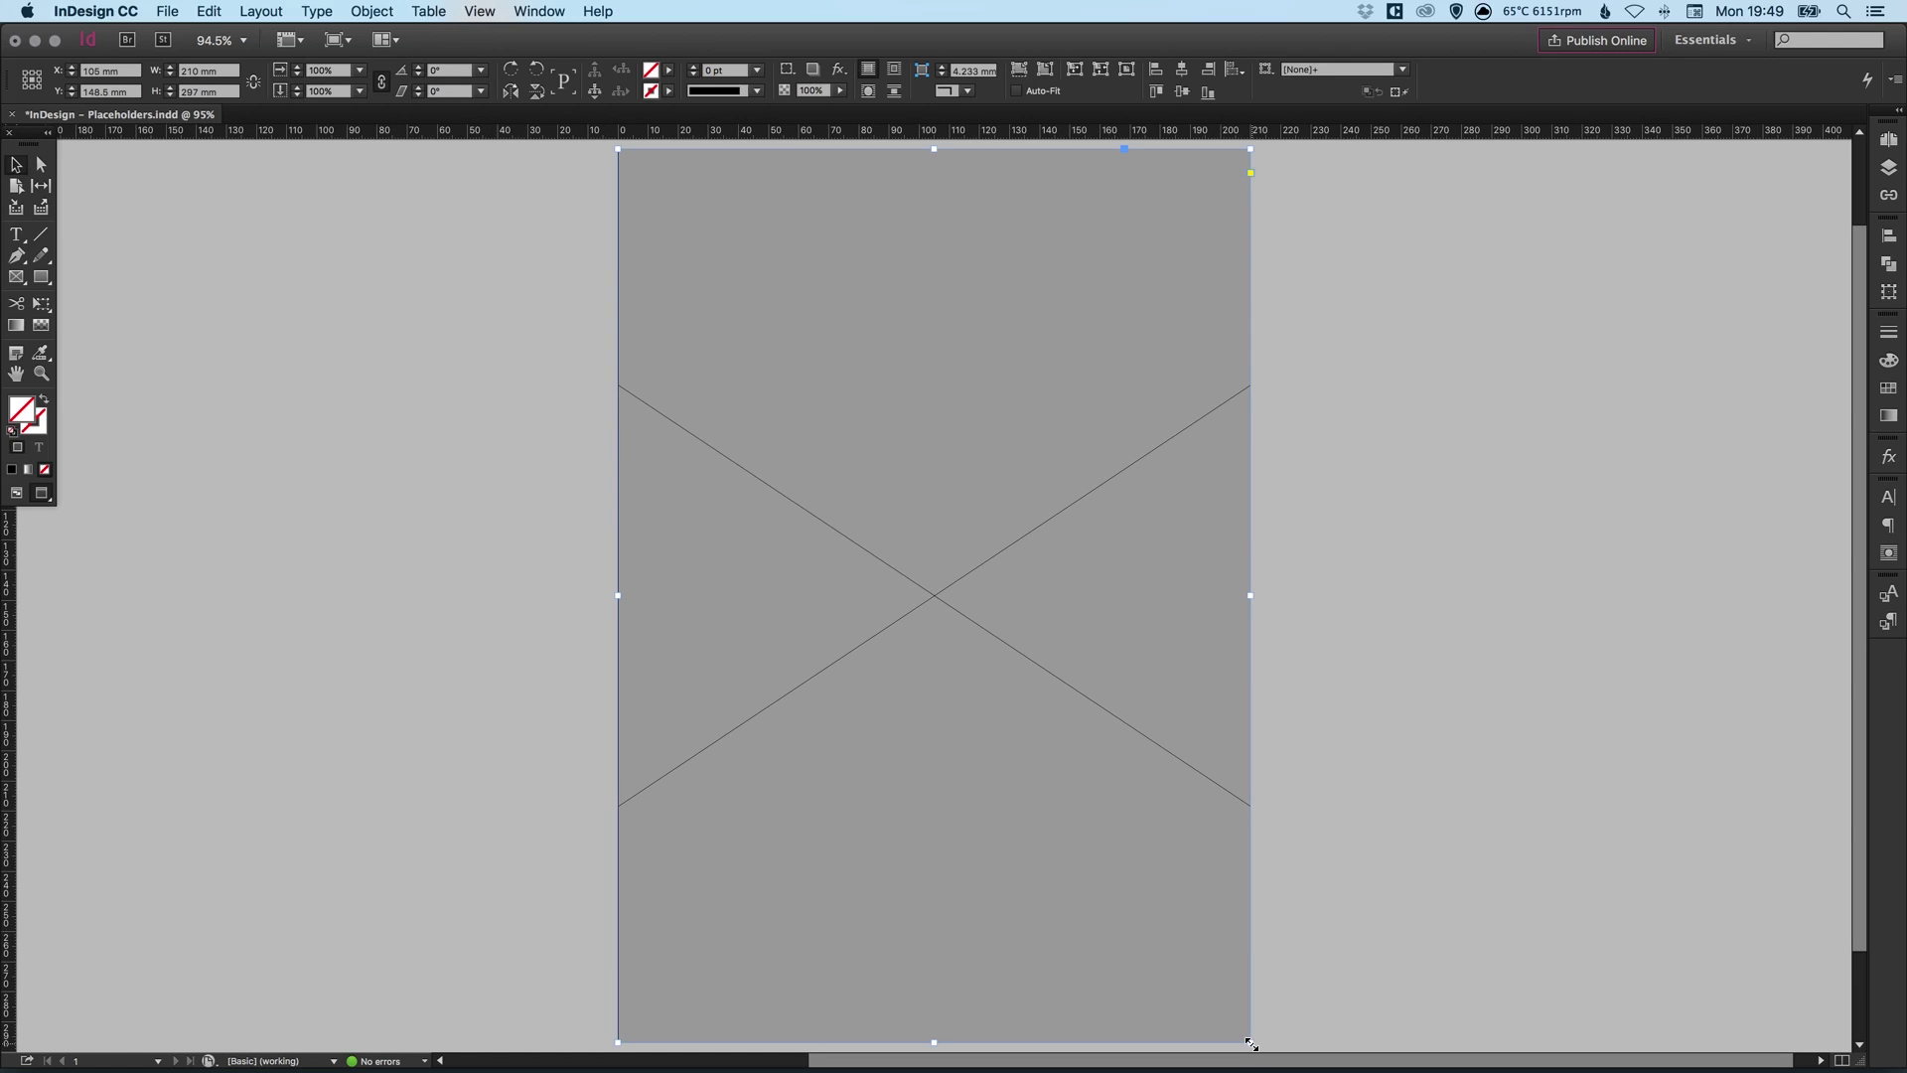
pyautogui.moveTo(1249, 1041); pyautogui.dragTo(964, 765)
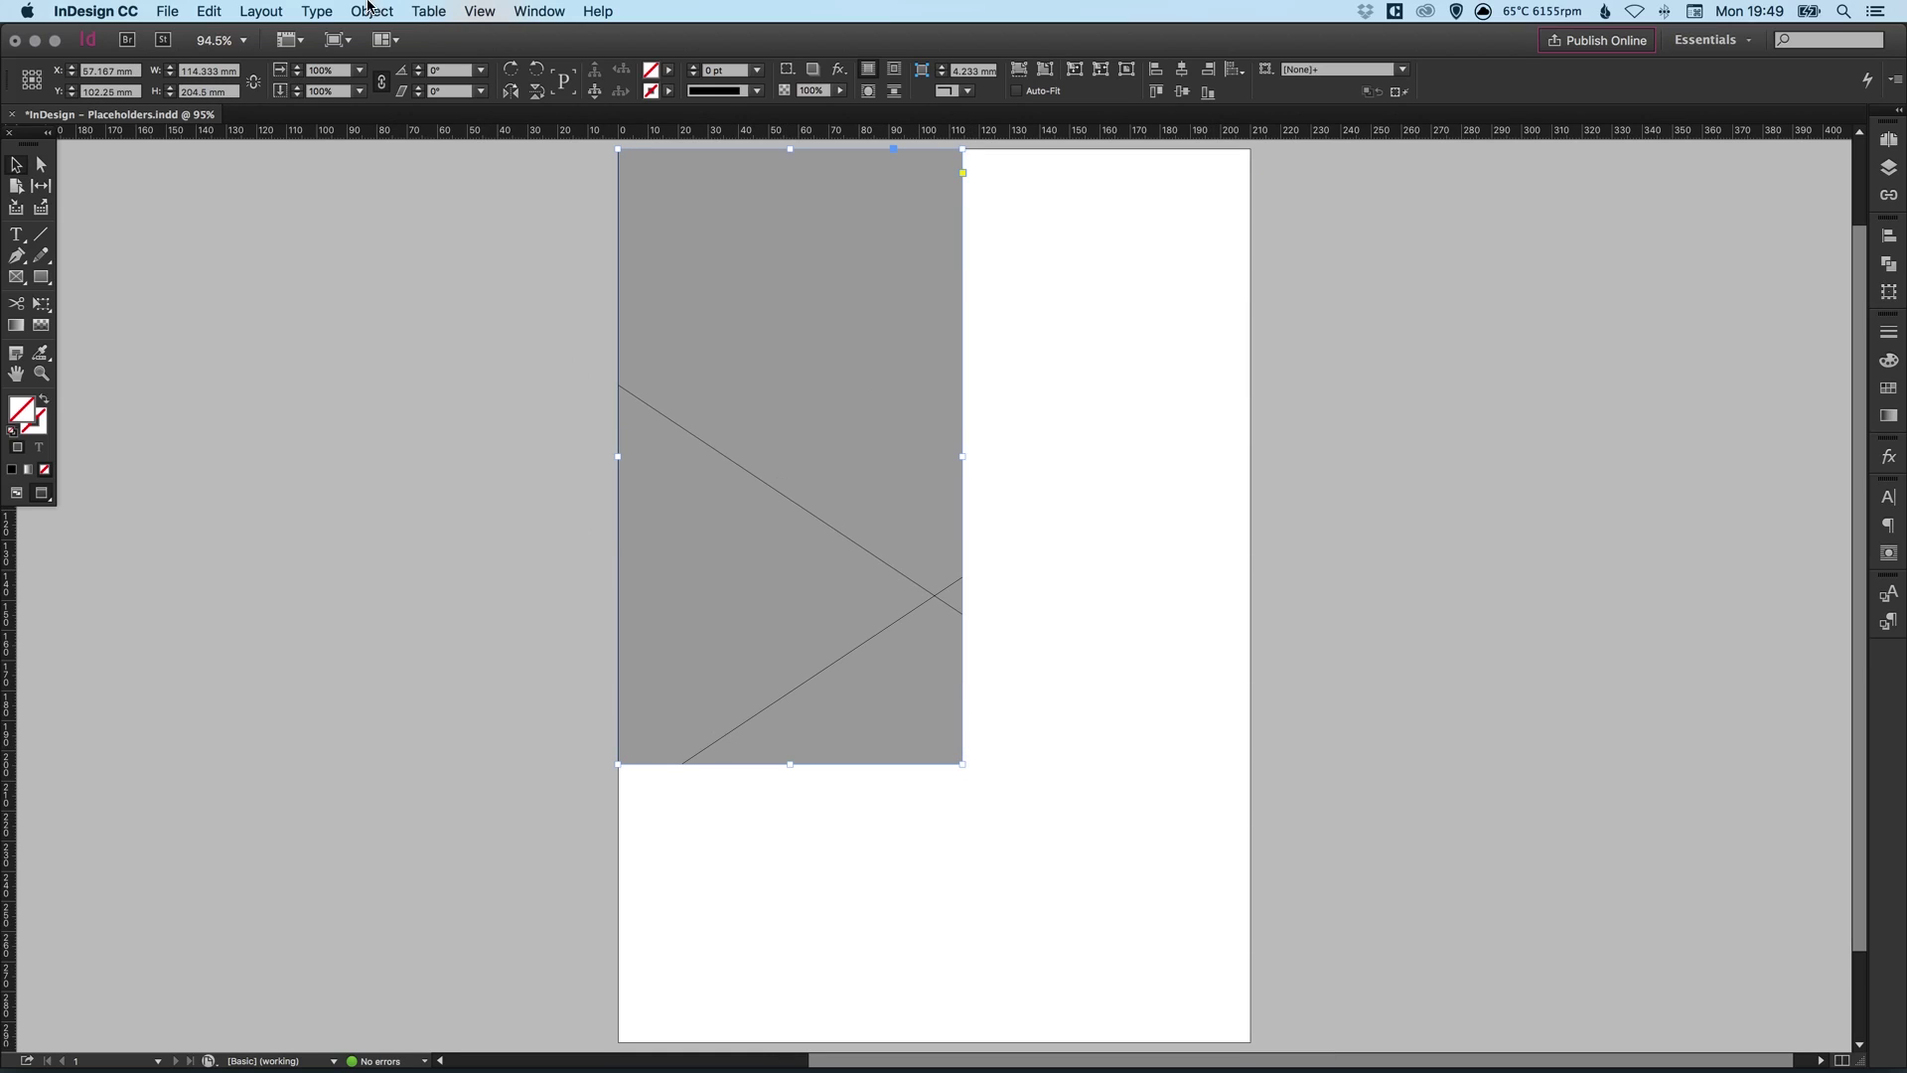
pyautogui.press('super+z')
pyautogui.click(480, 11)
pyautogui.moveTo(564, 328)
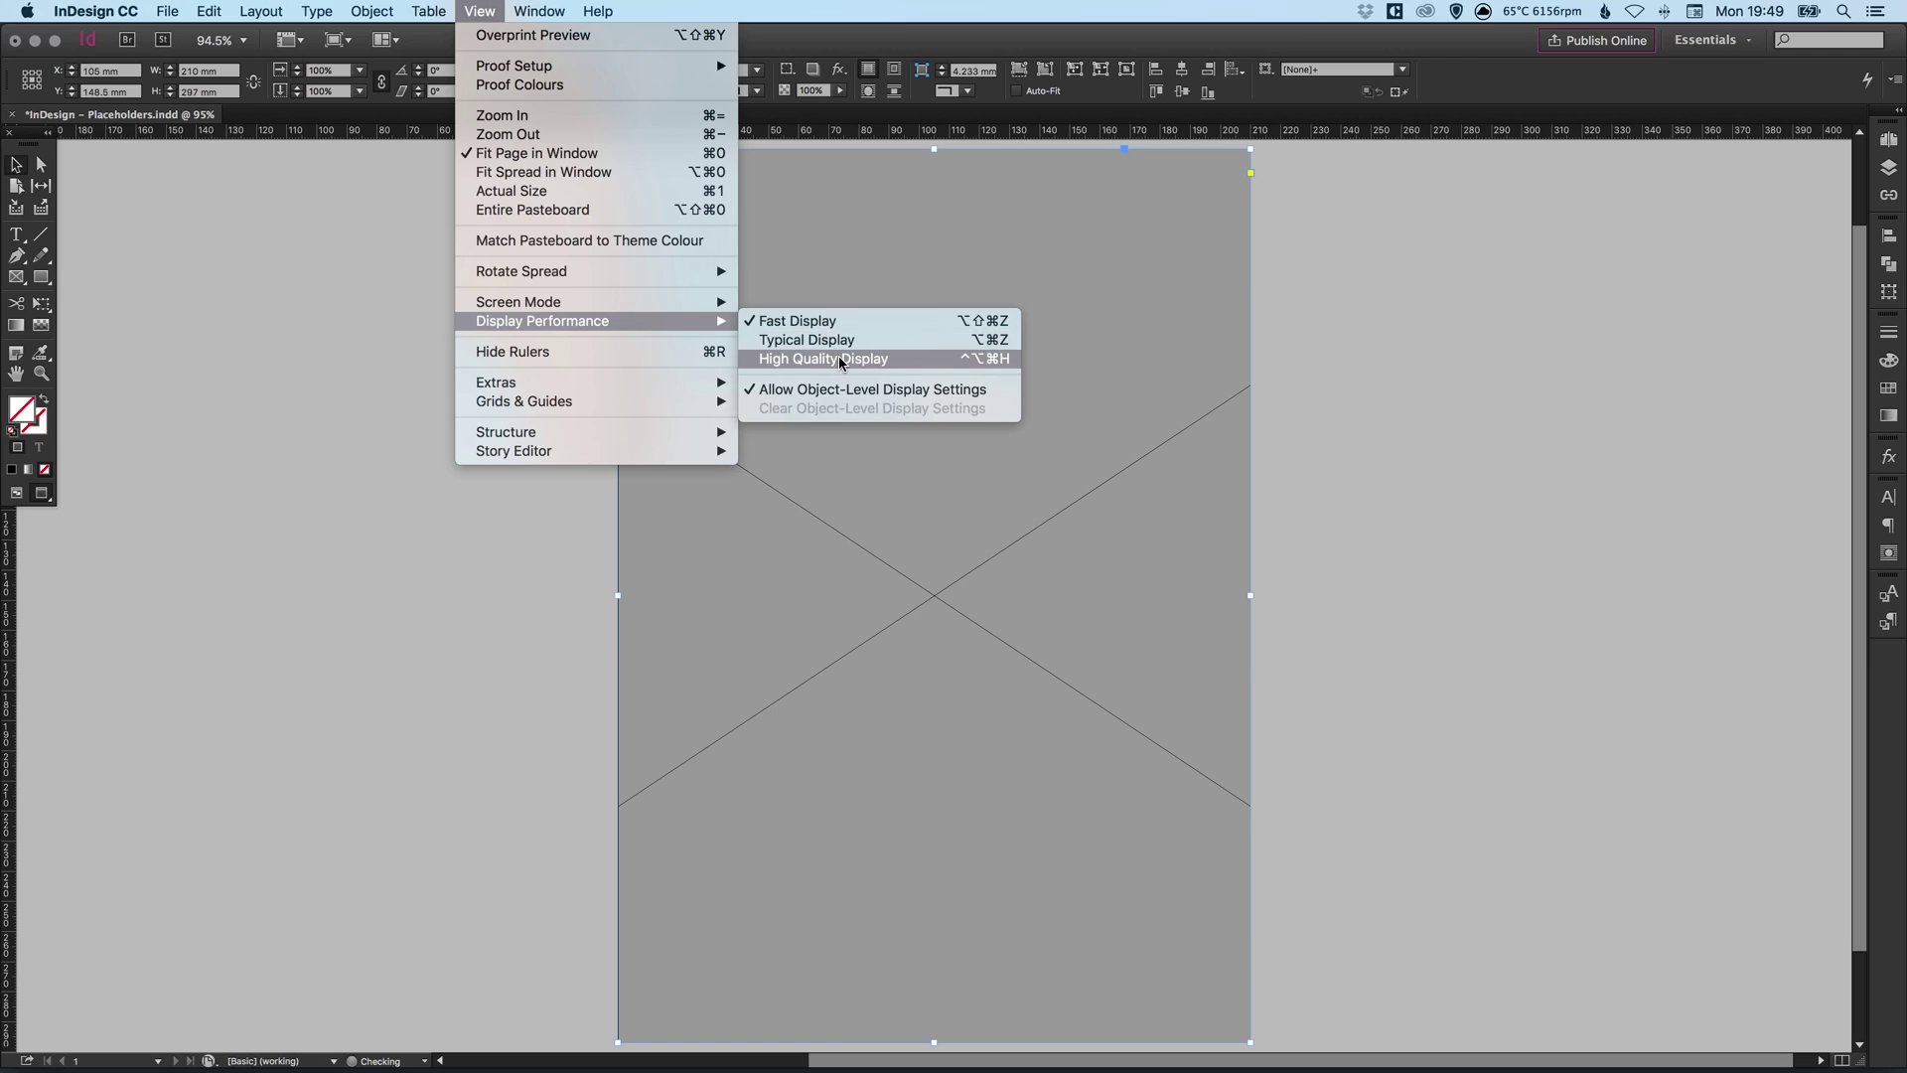
pyautogui.click(800, 341)
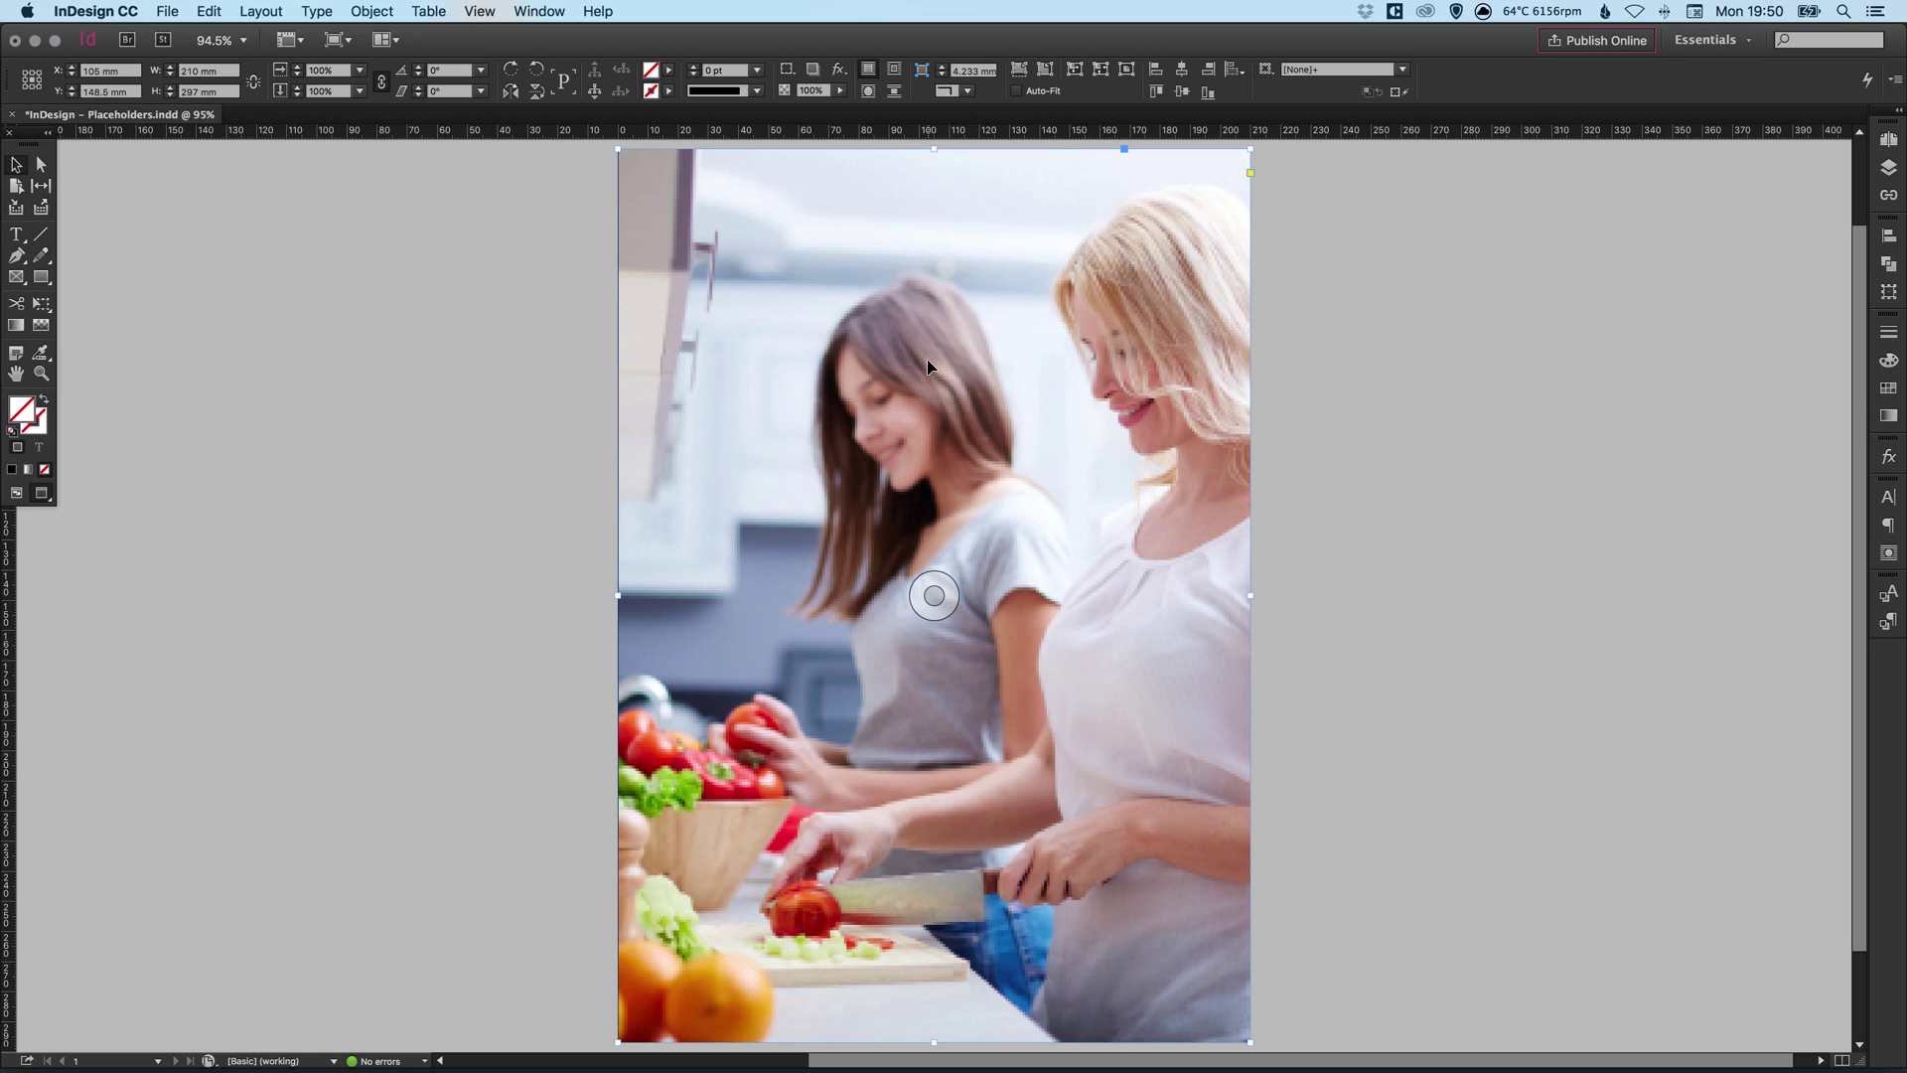
pyautogui.click(167, 11)
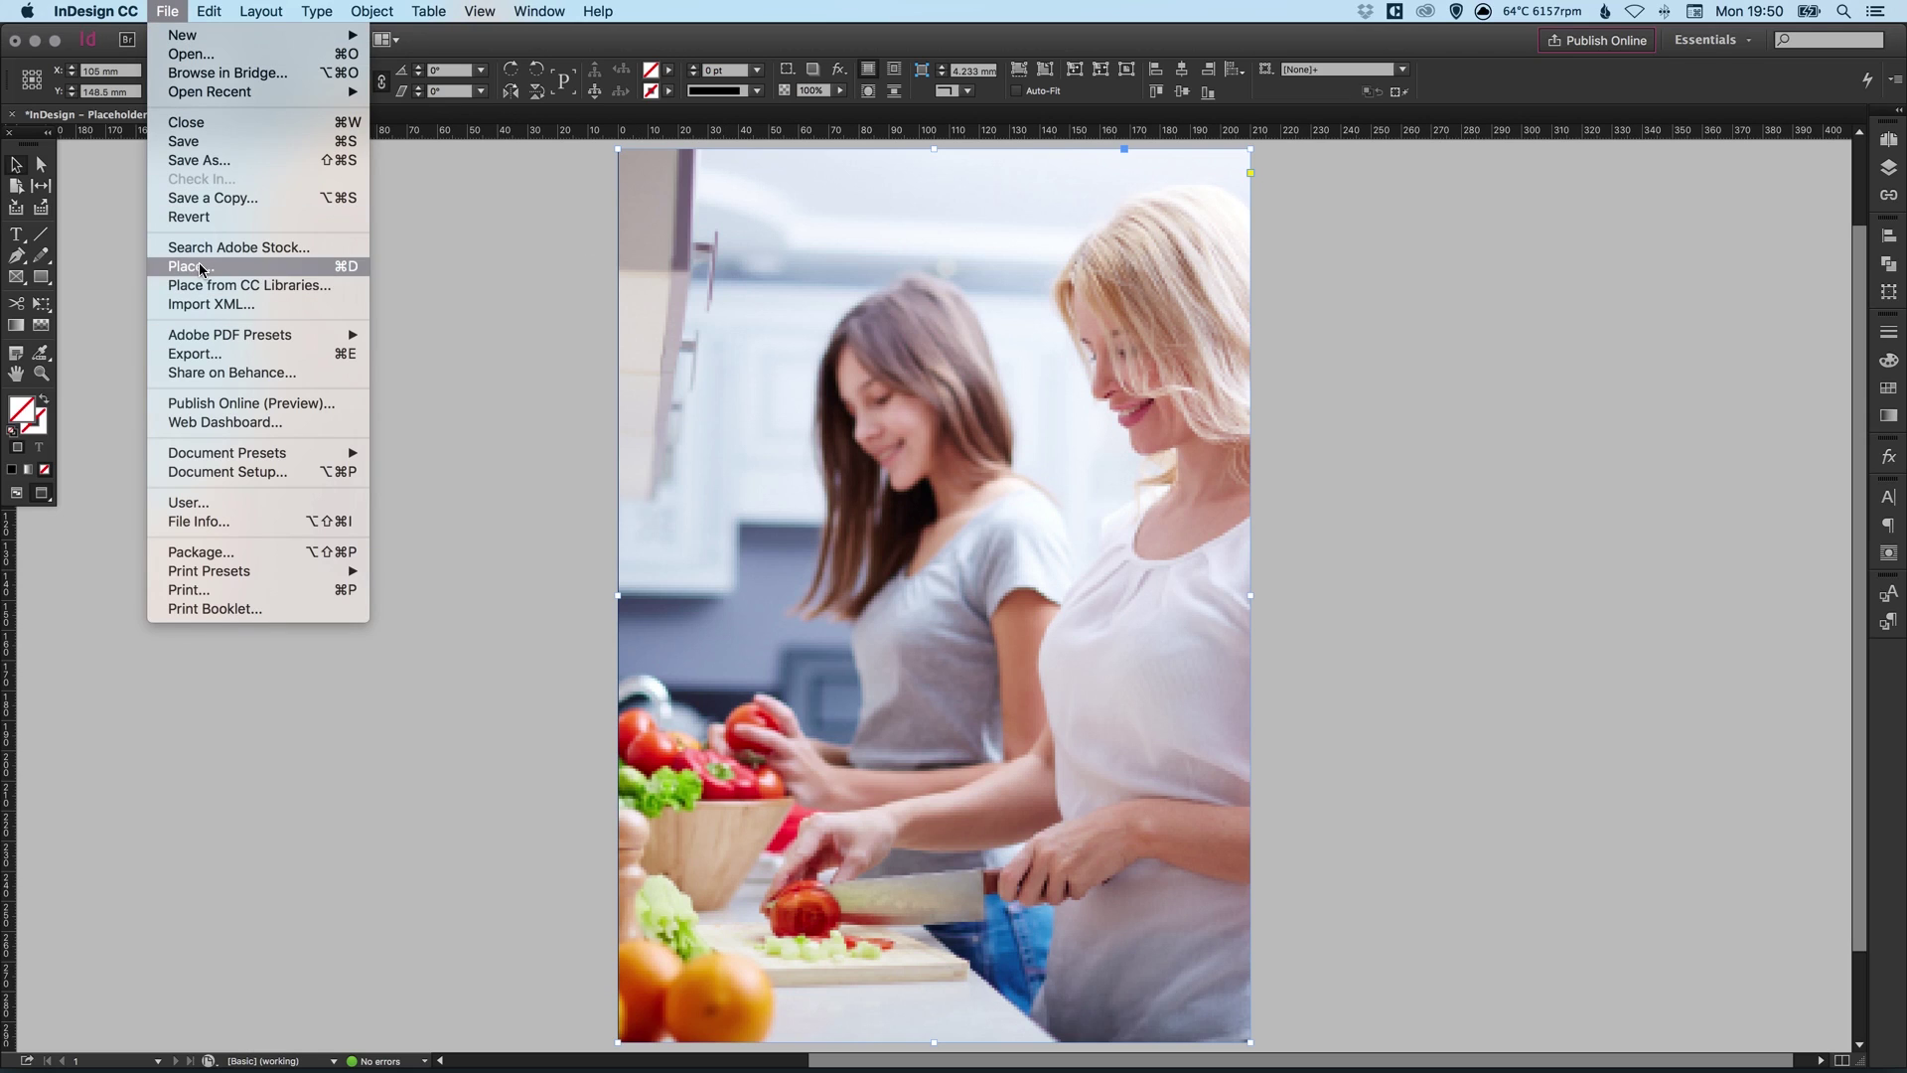
pyautogui.press('Escape')
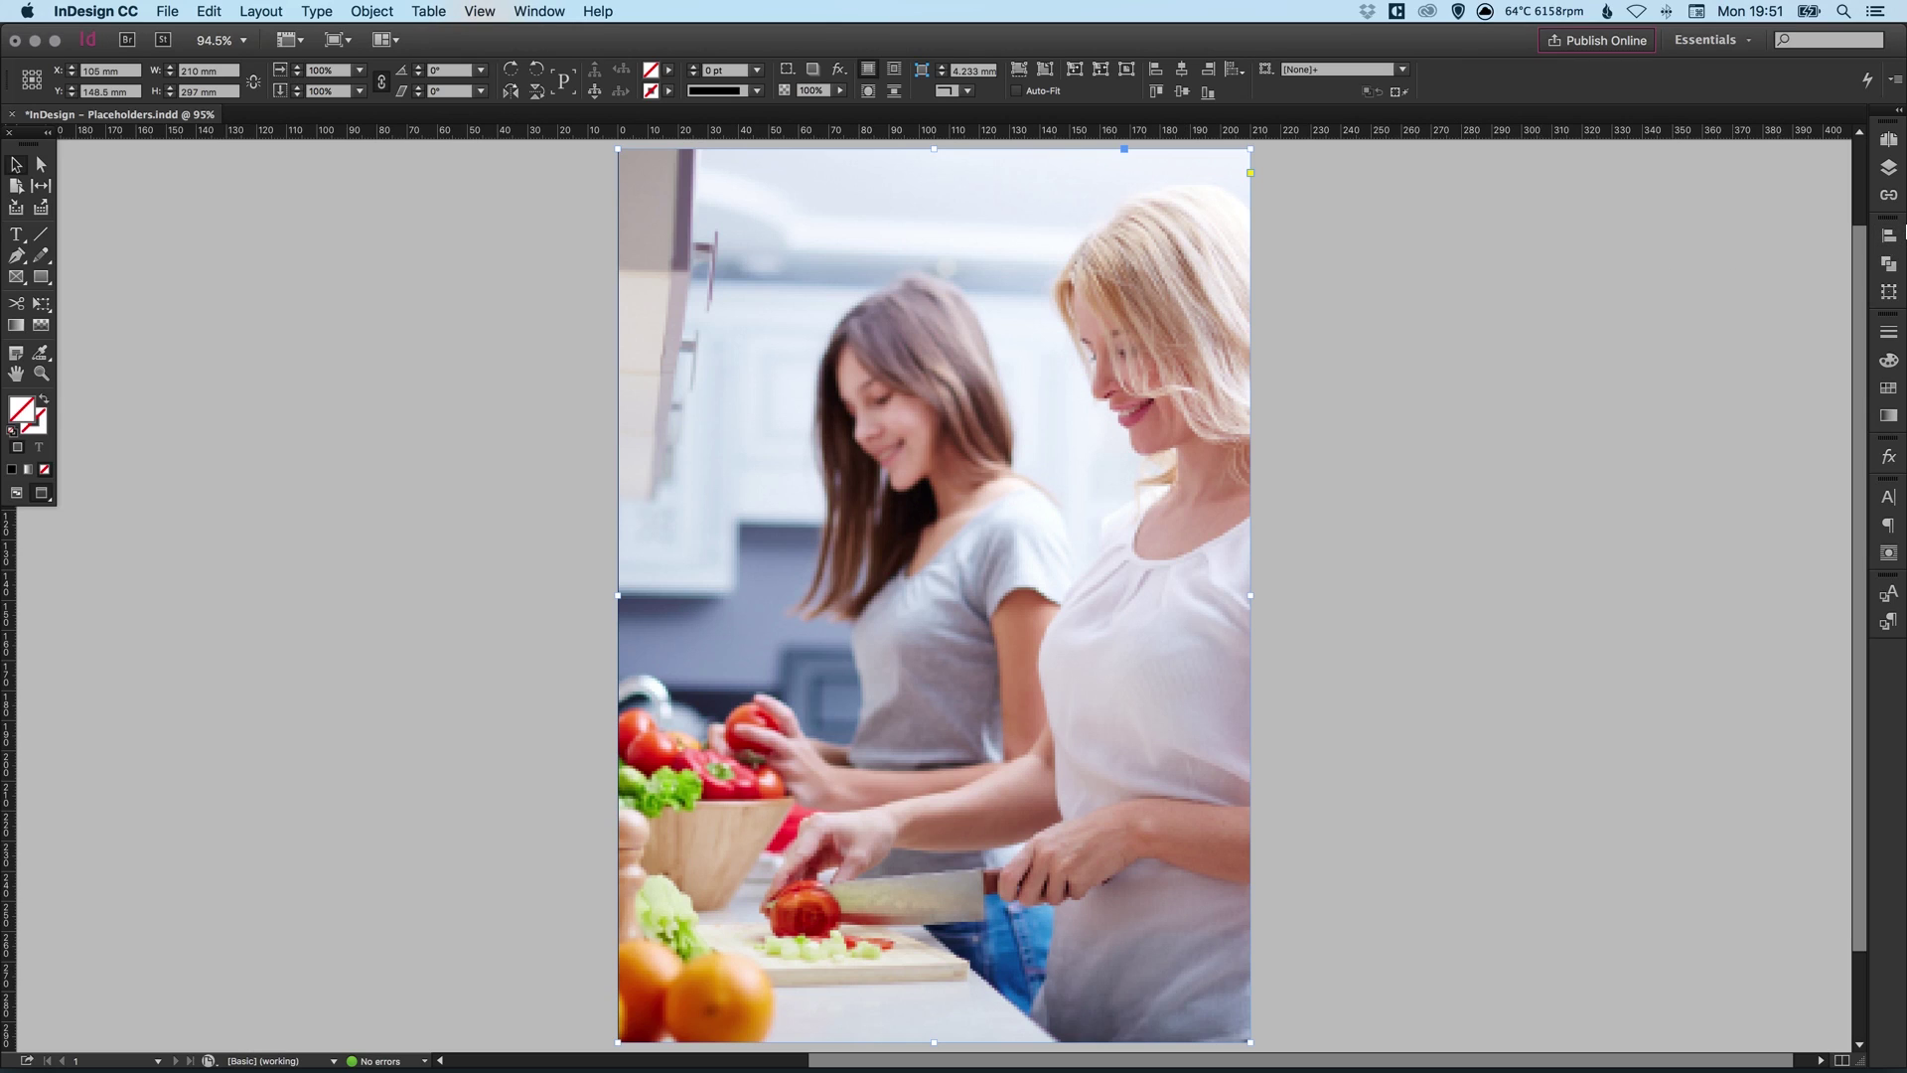
# Open the Links panel and go to Image.jpg's link: status OK, 300/233 ppi, 129%
pyautogui.click(1888, 196)
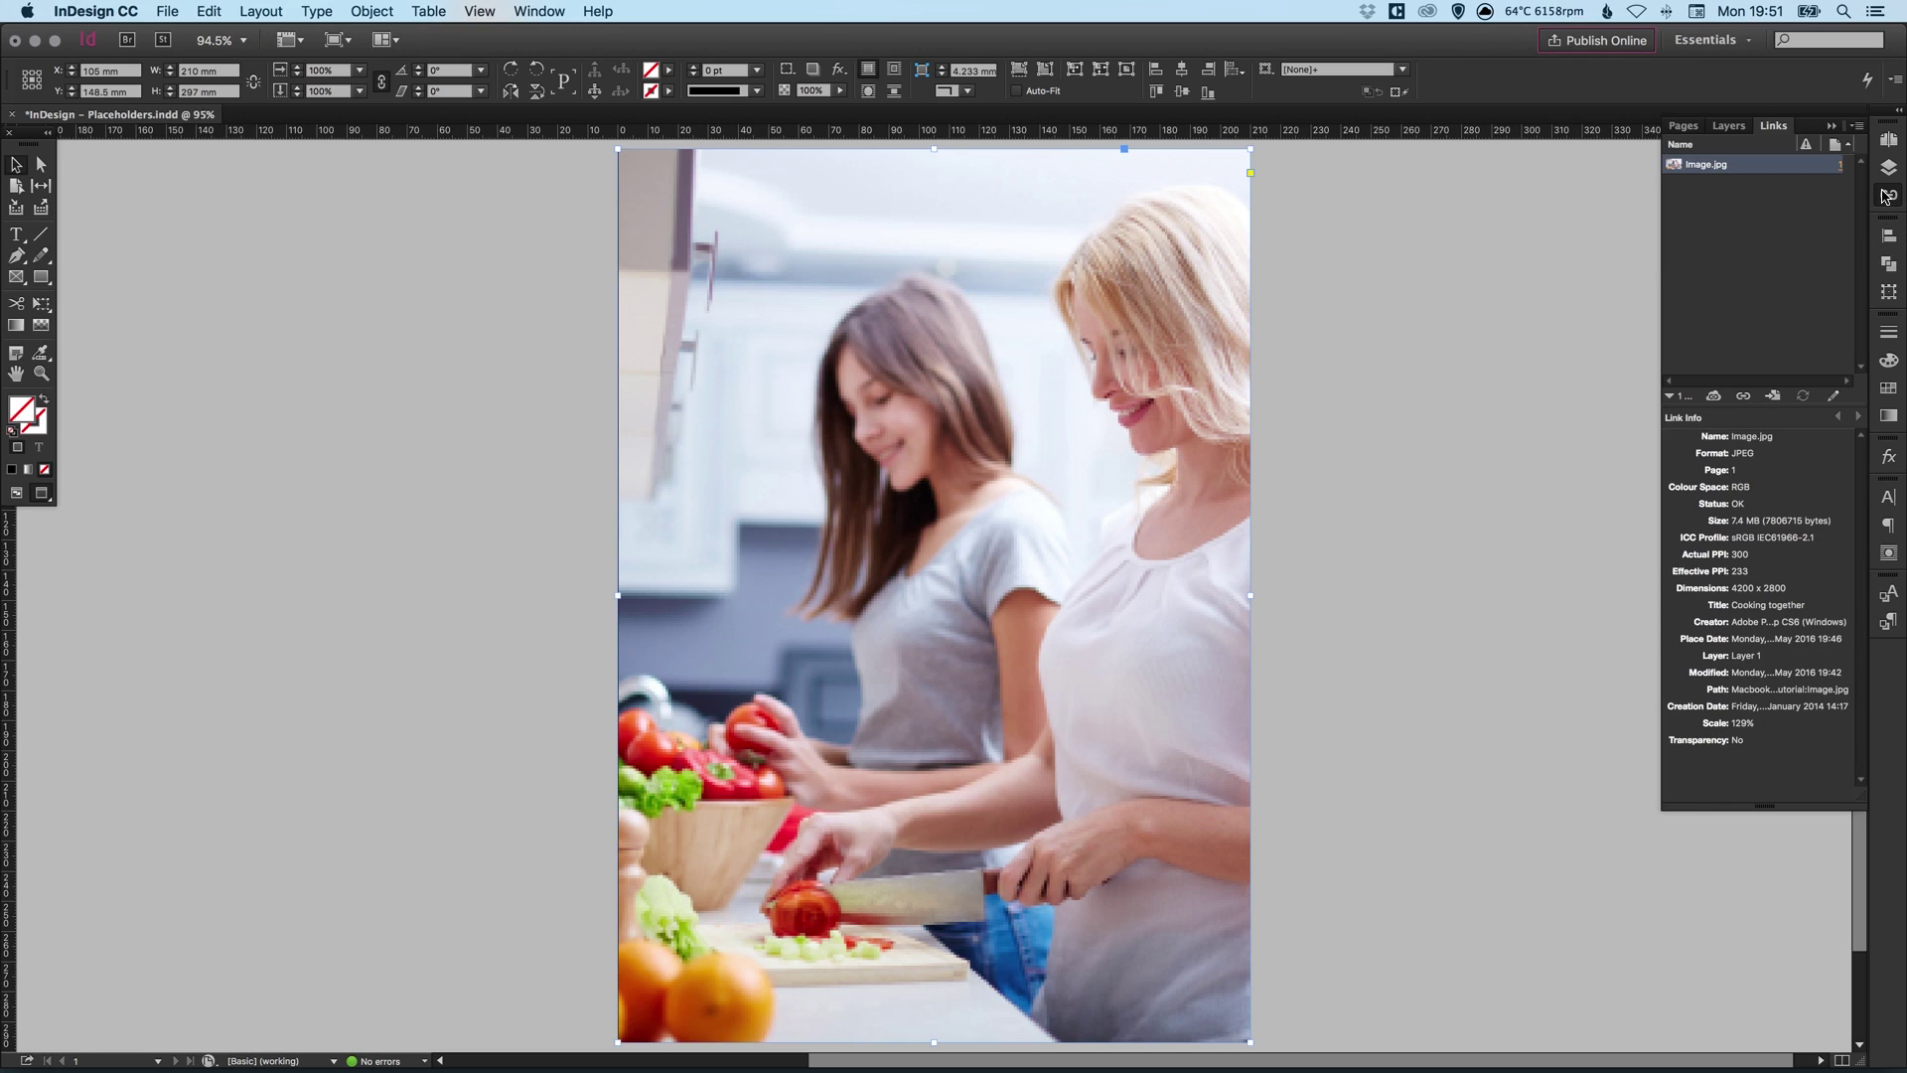
pyautogui.click(1774, 396)
# Deselect the photo, zoom out, and add a blank pages 2–3 spread in the Pages panel
pyautogui.click(187, 484)
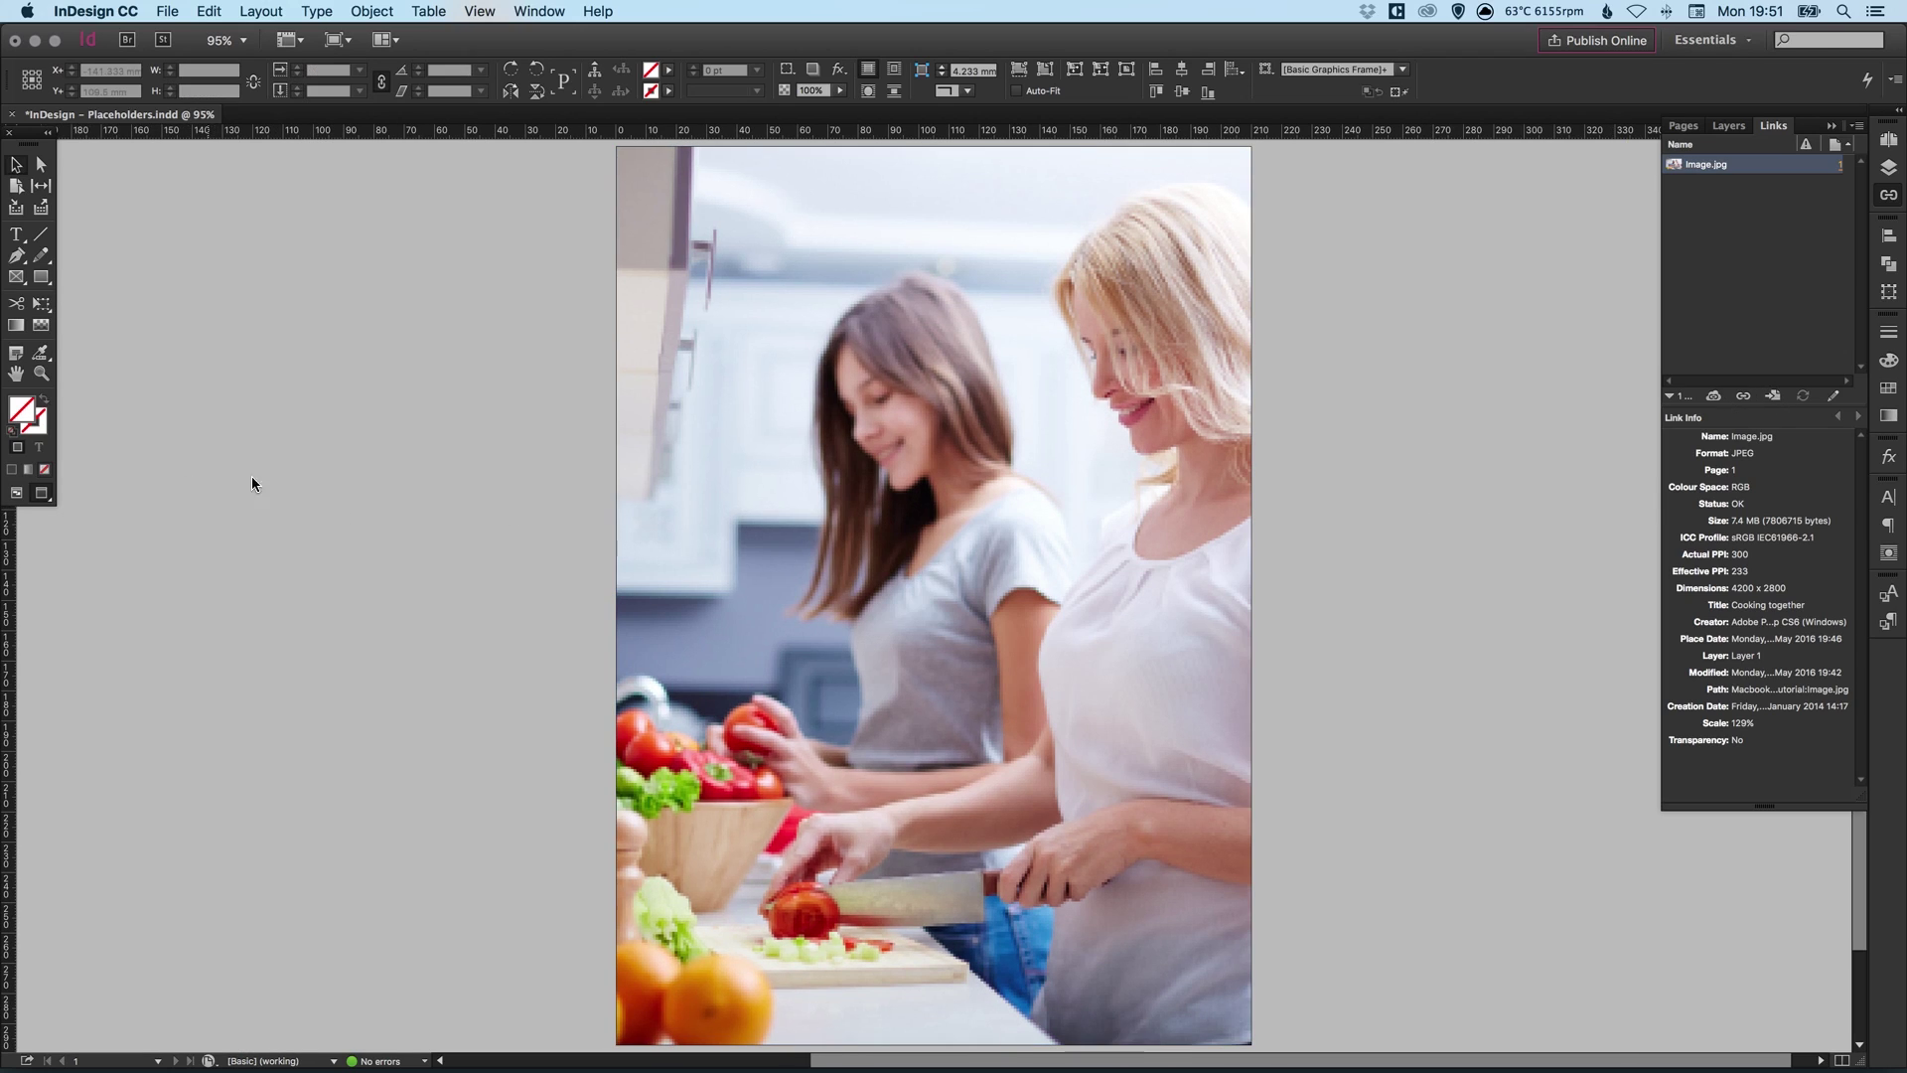
pyautogui.scroll(-2, 1063, 725)
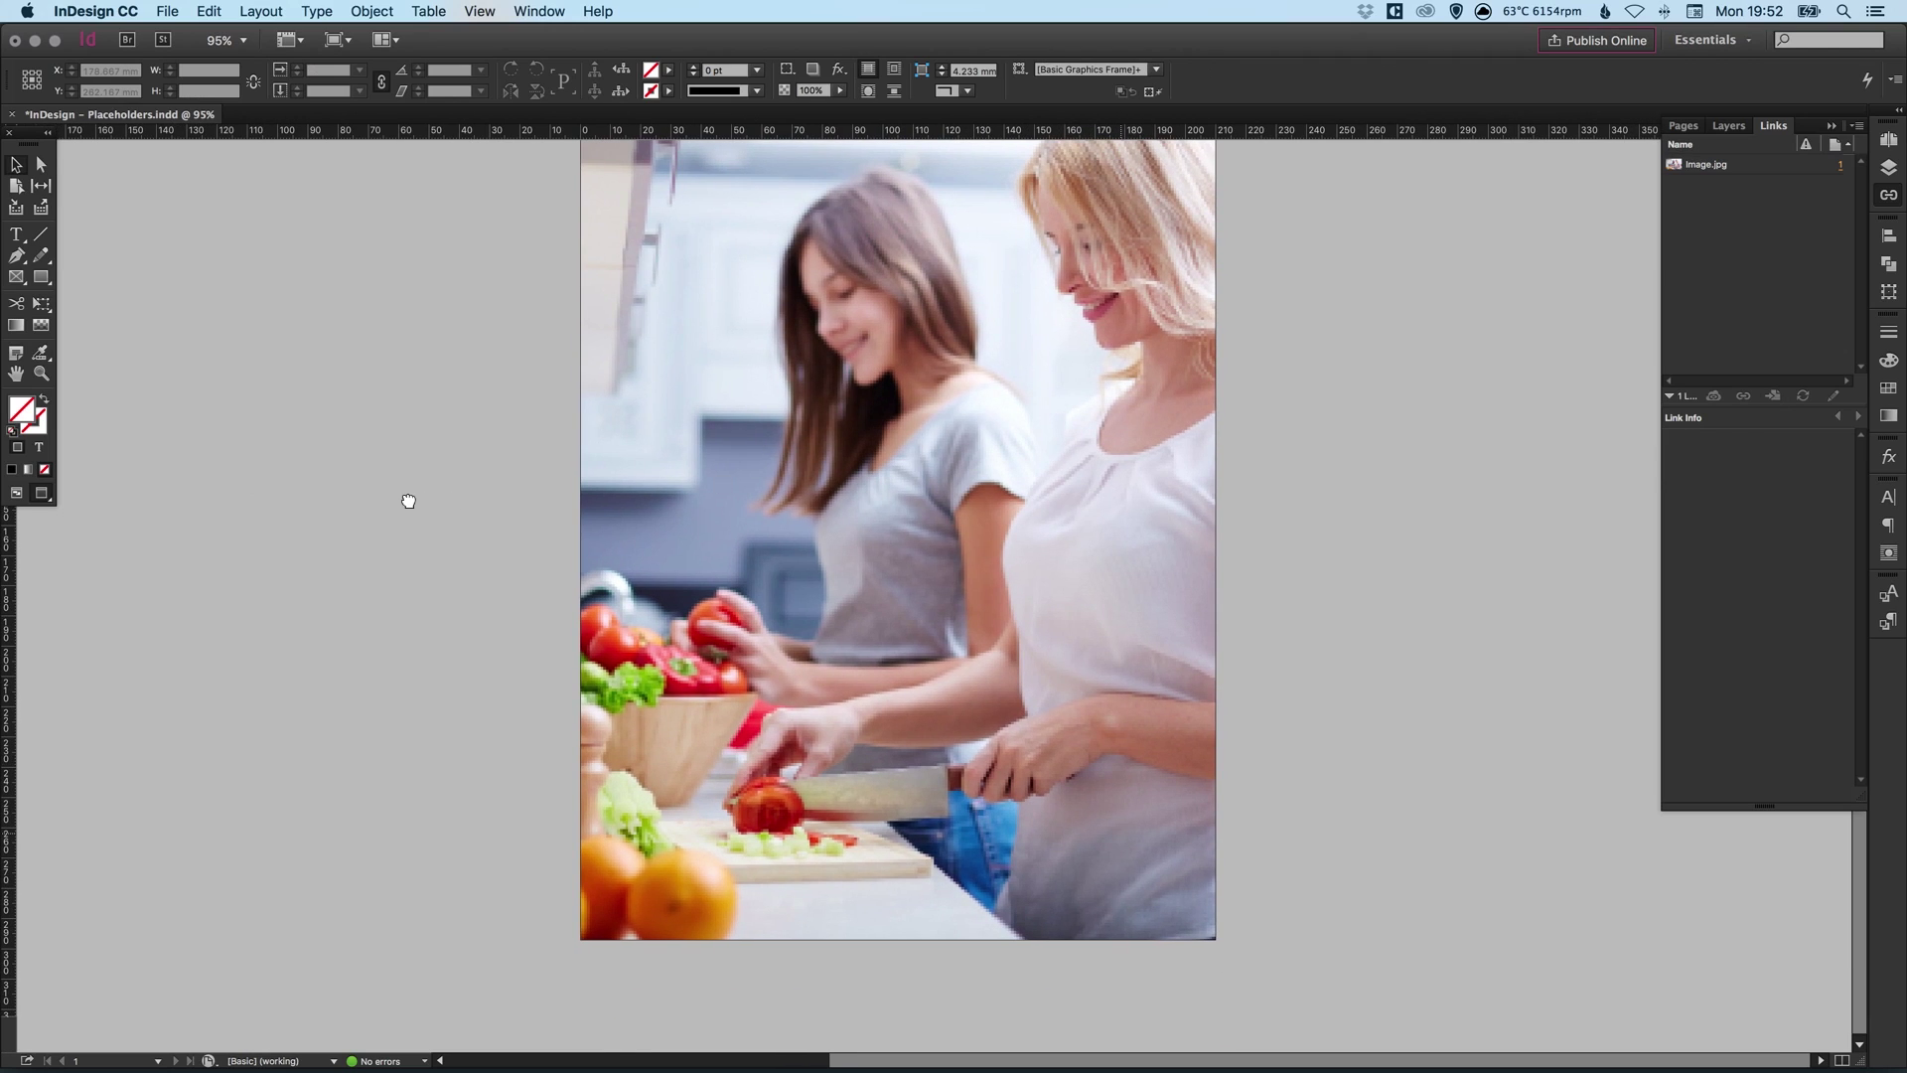
pyautogui.press('super+minus')
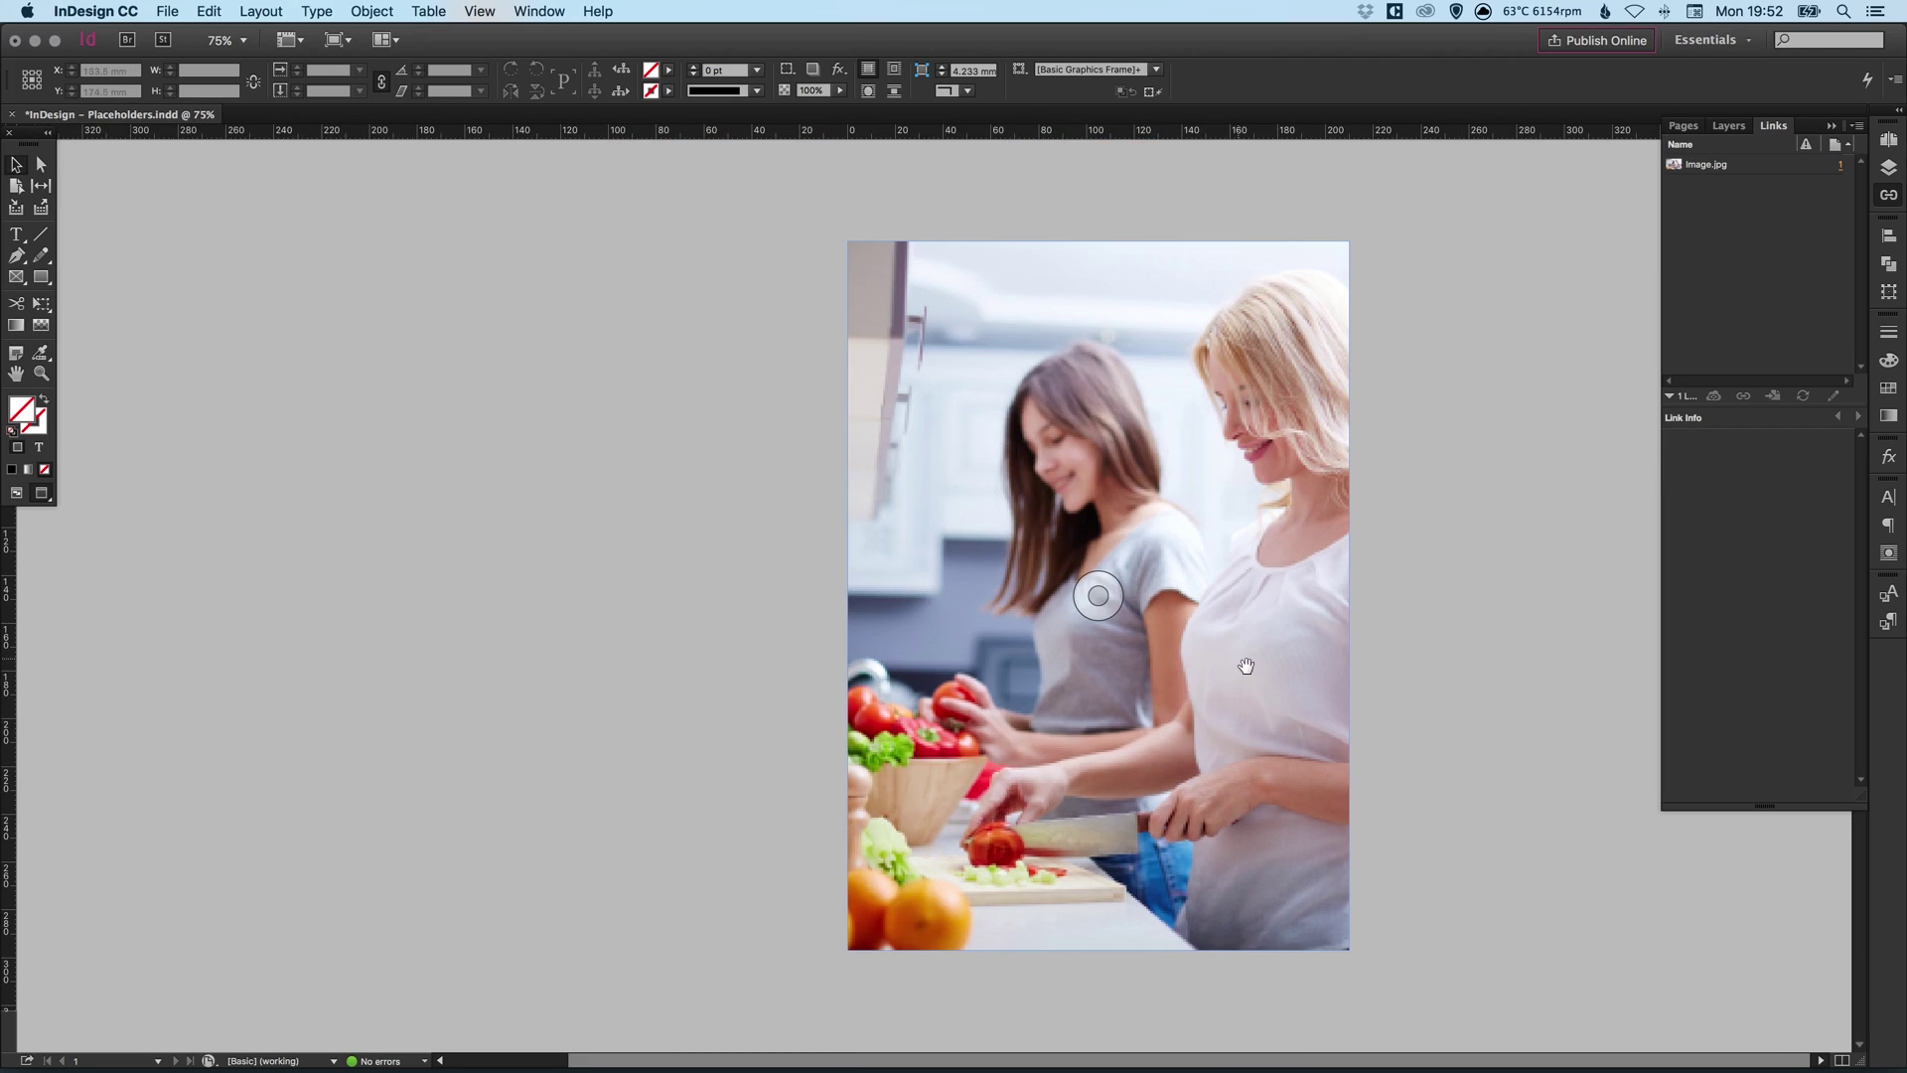
pyautogui.click(1889, 139)
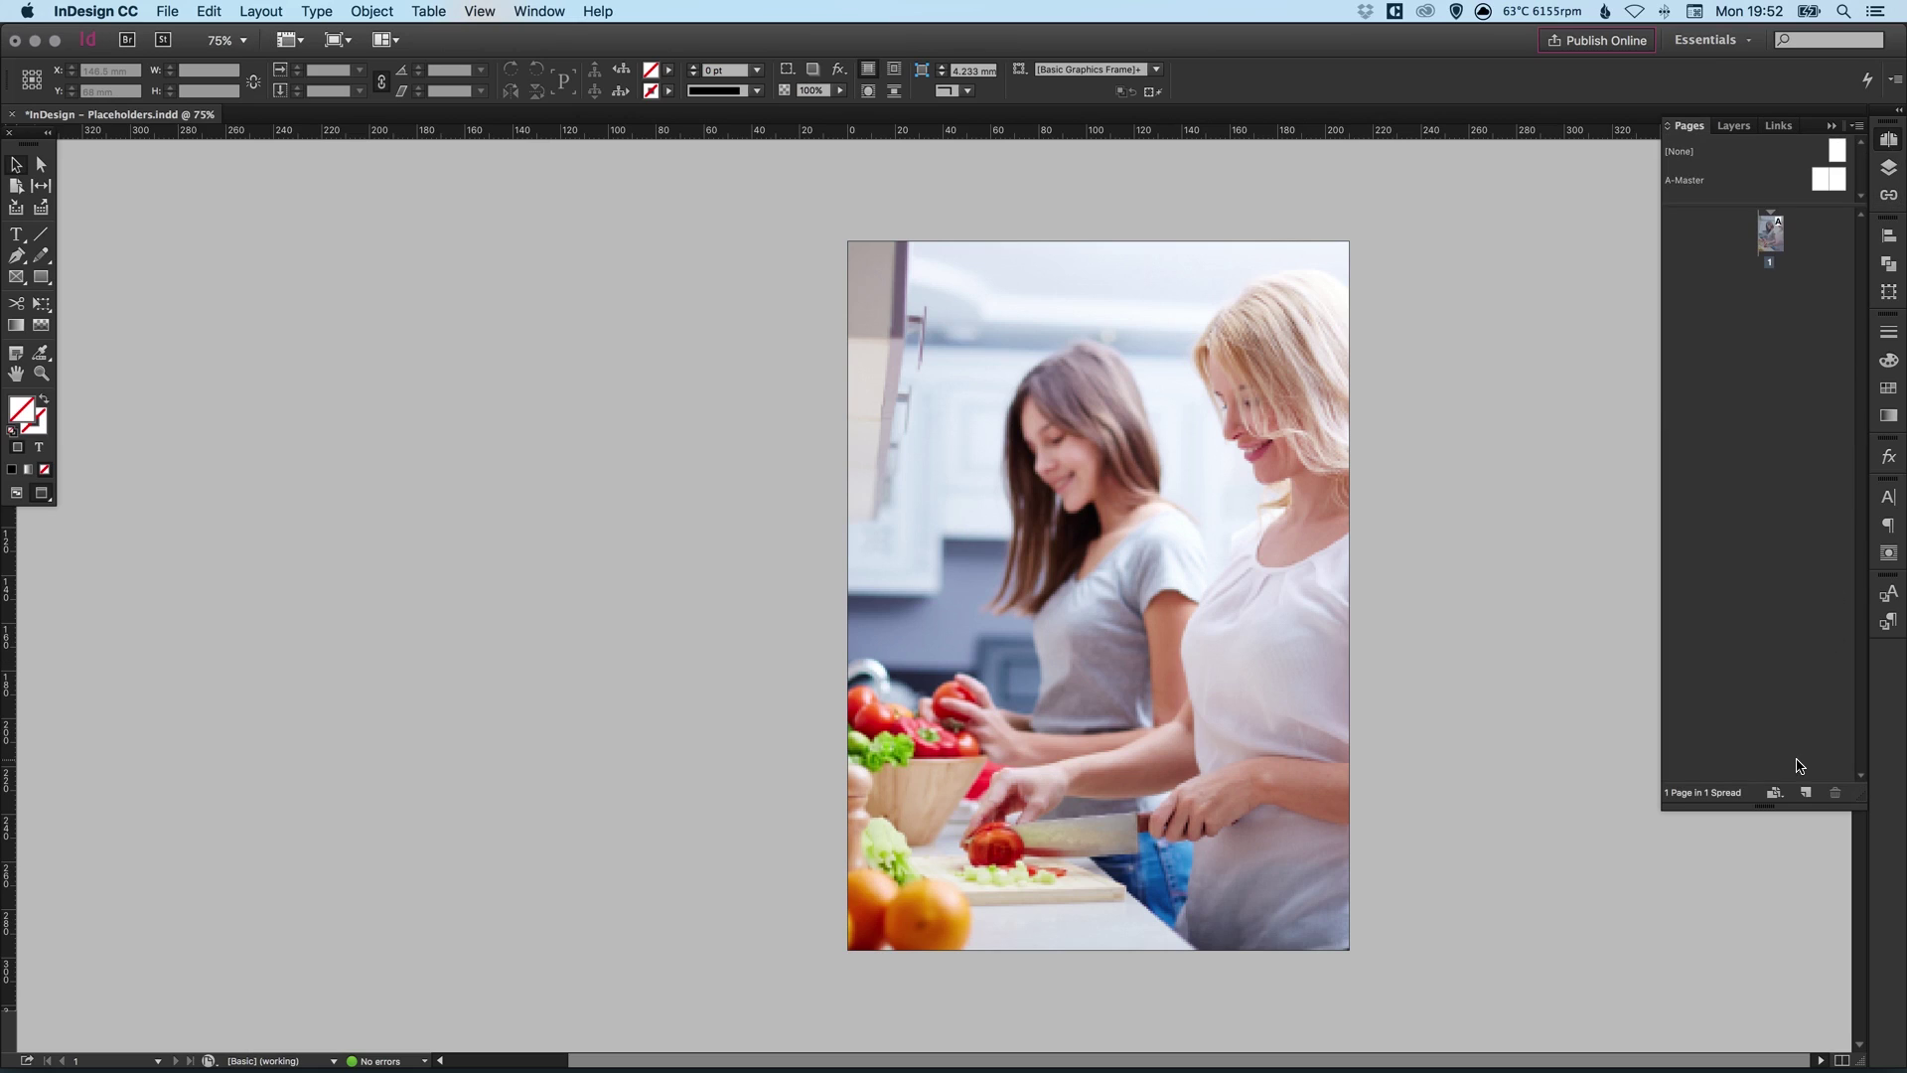
pyautogui.click(1805, 793)
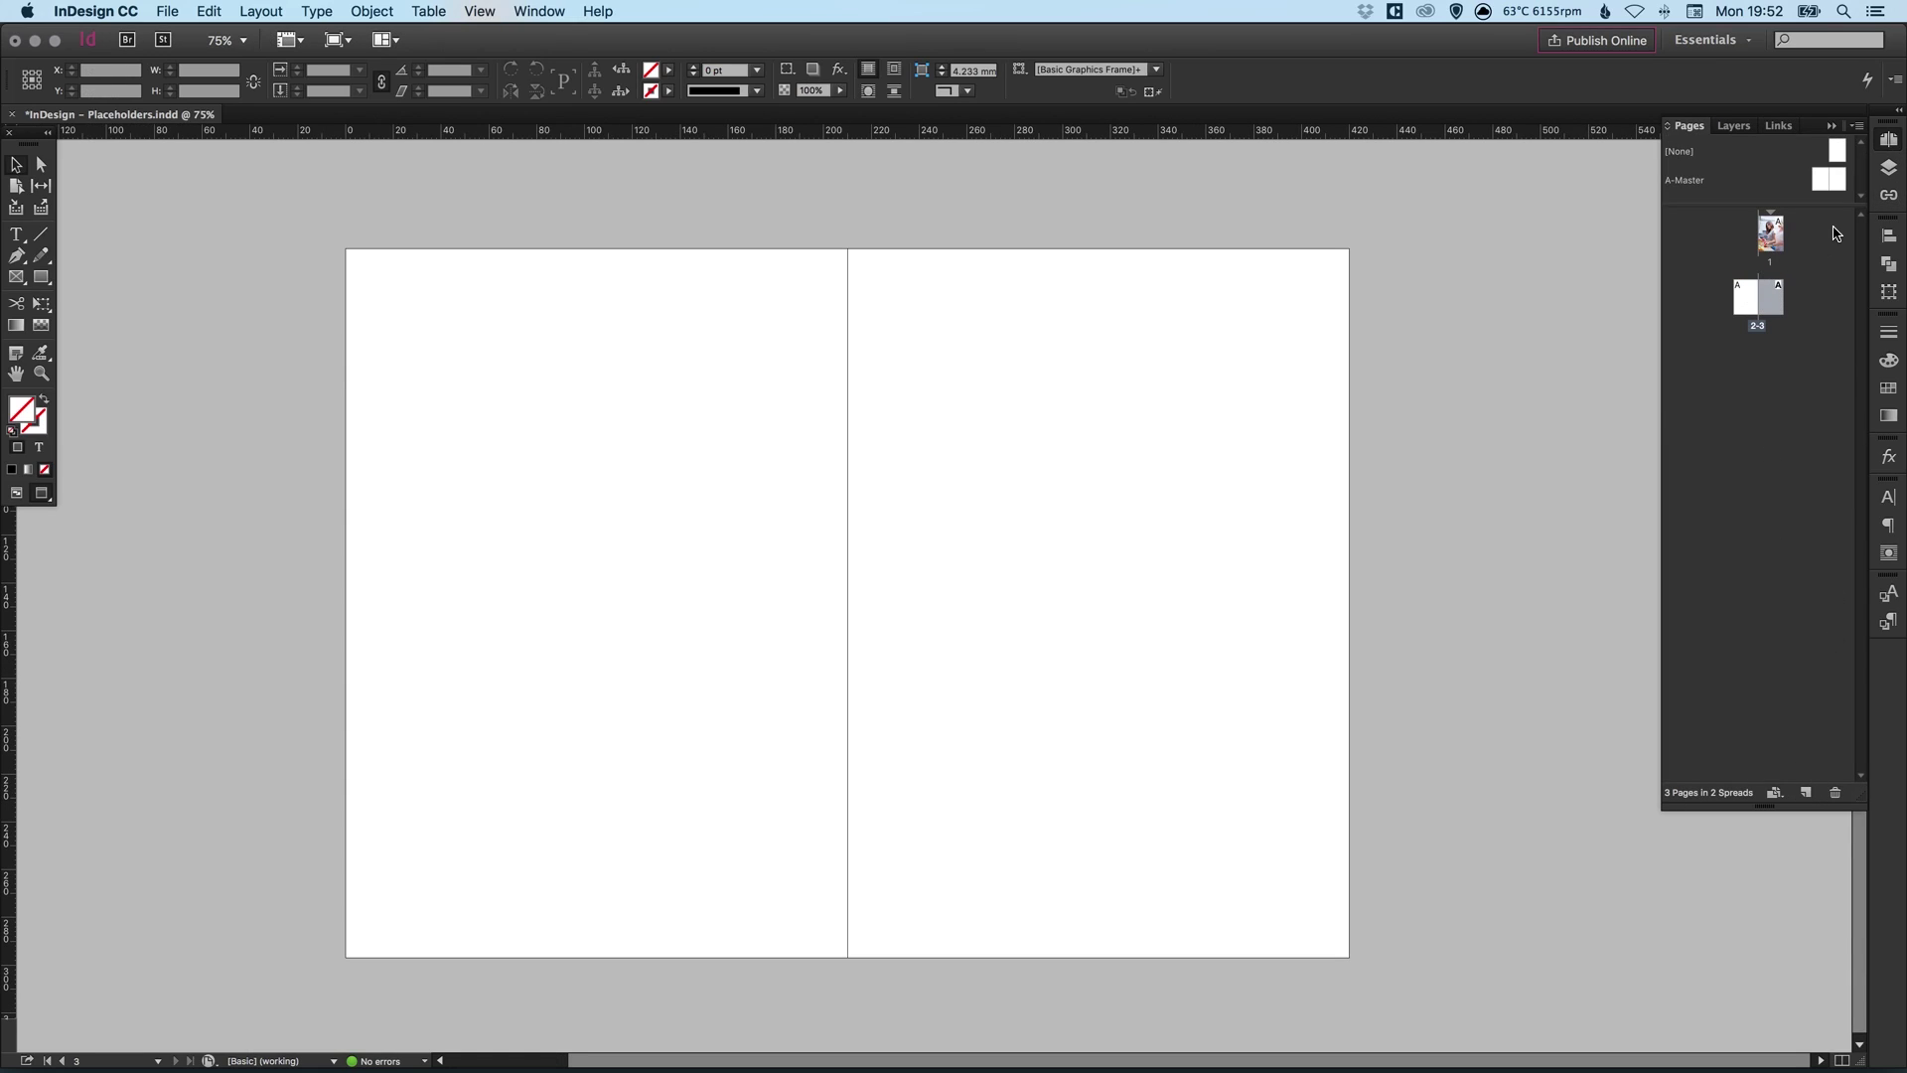
# Select Image.jpg in the Links panel and go to its link on page 1
pyautogui.click(1891, 197)
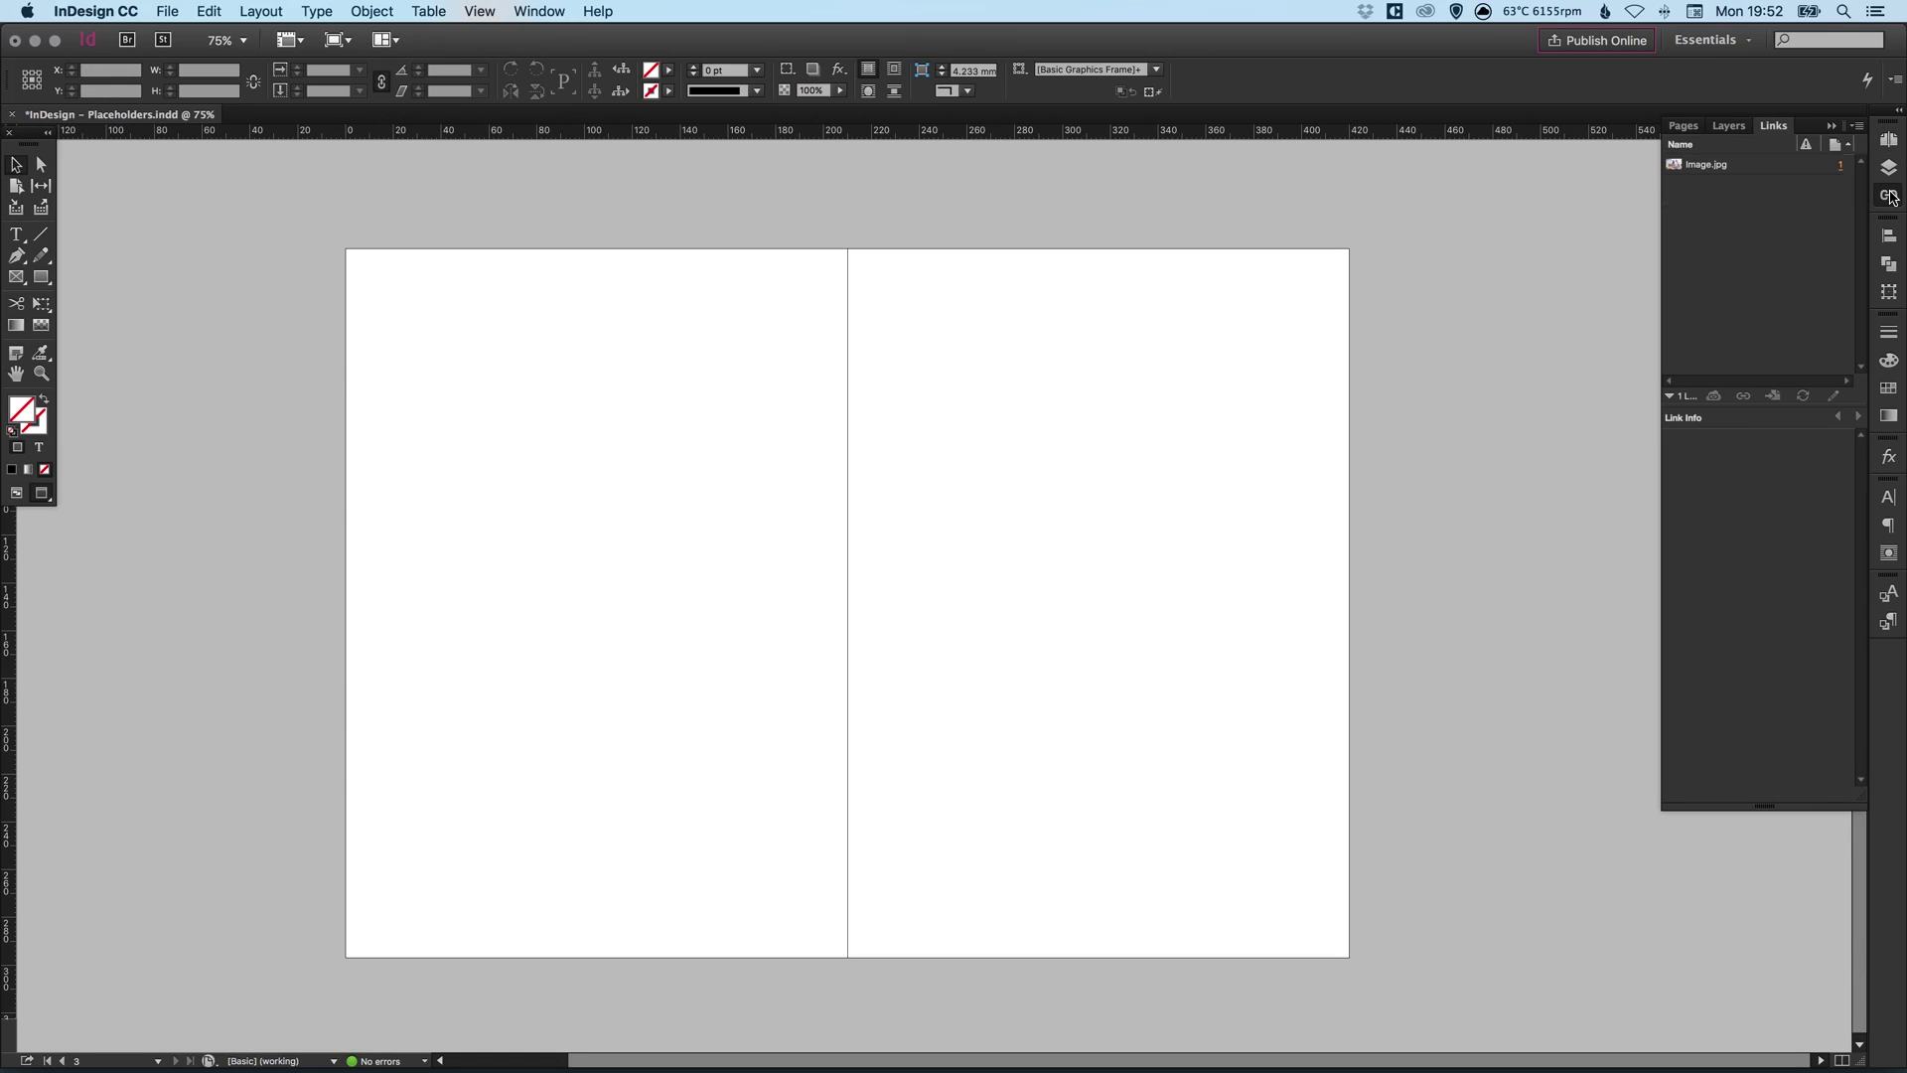
pyautogui.click(1724, 167)
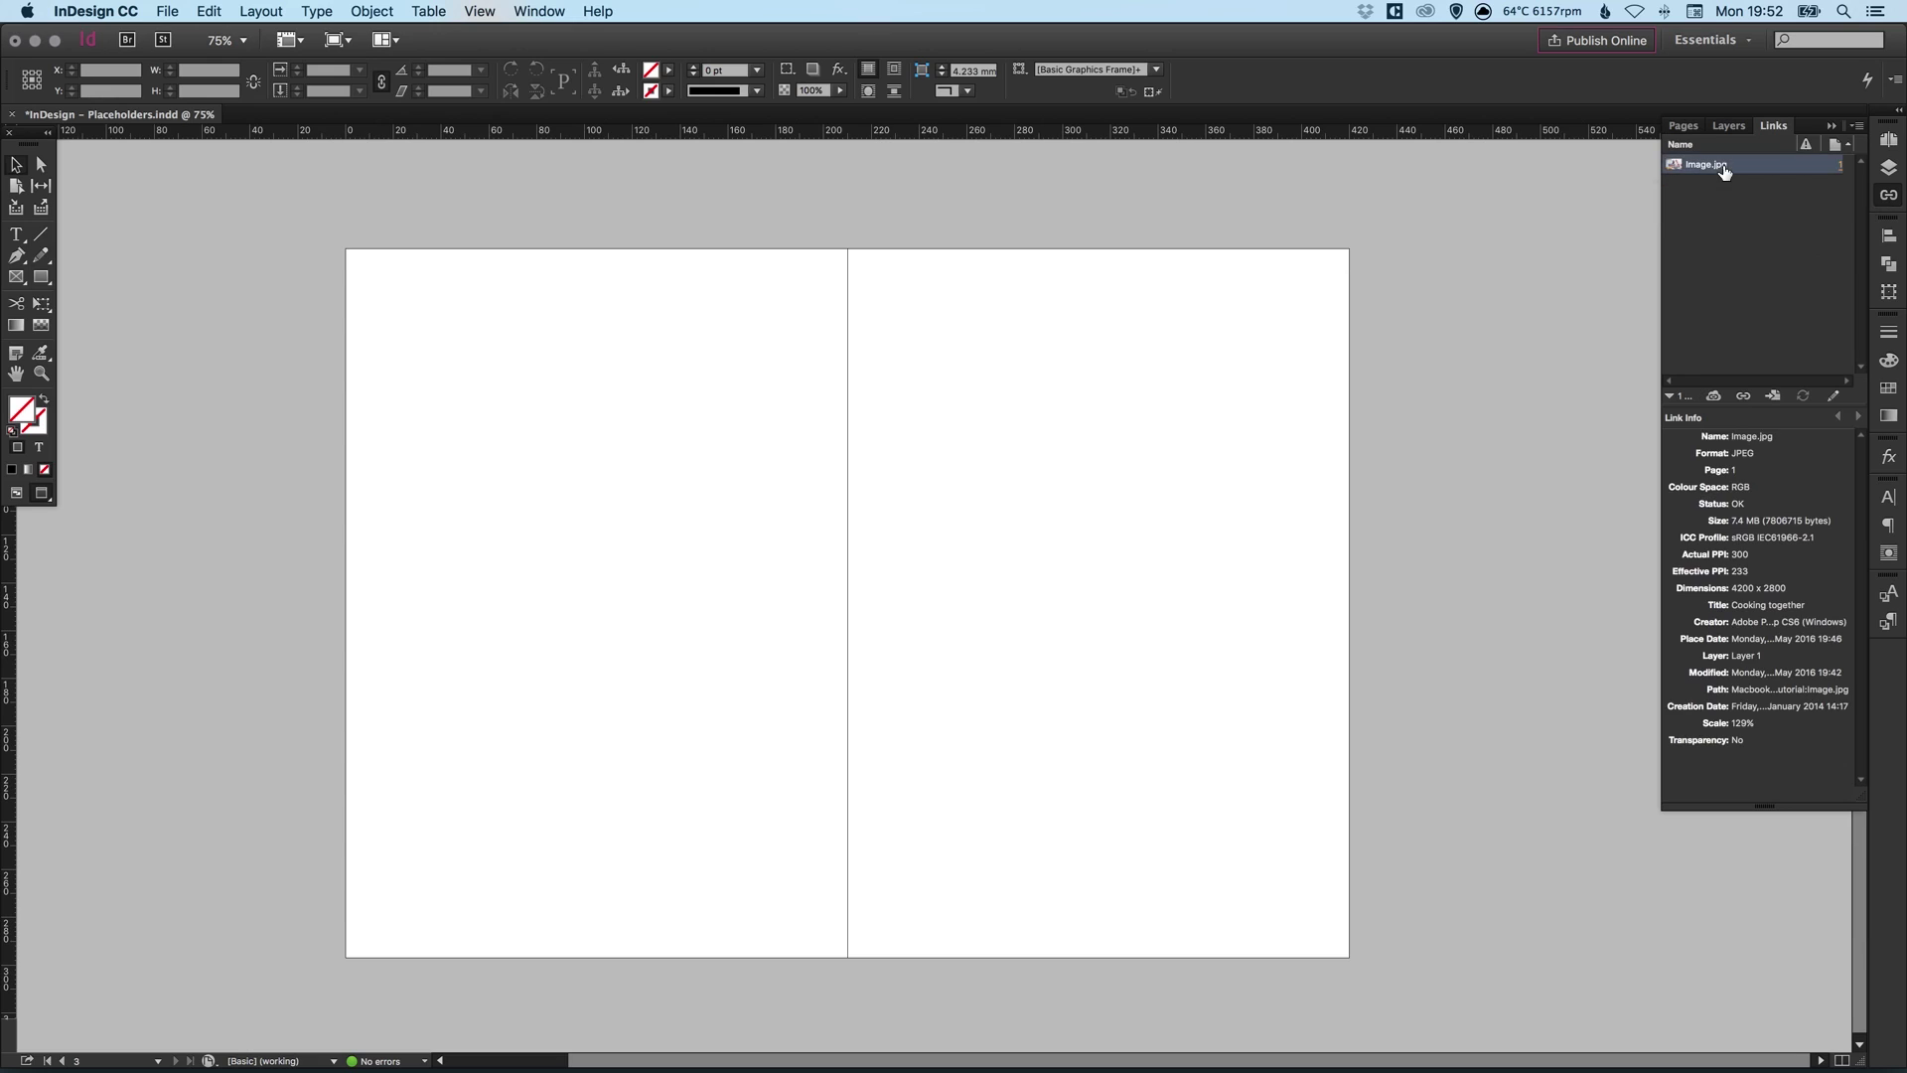
pyautogui.click(1774, 397)
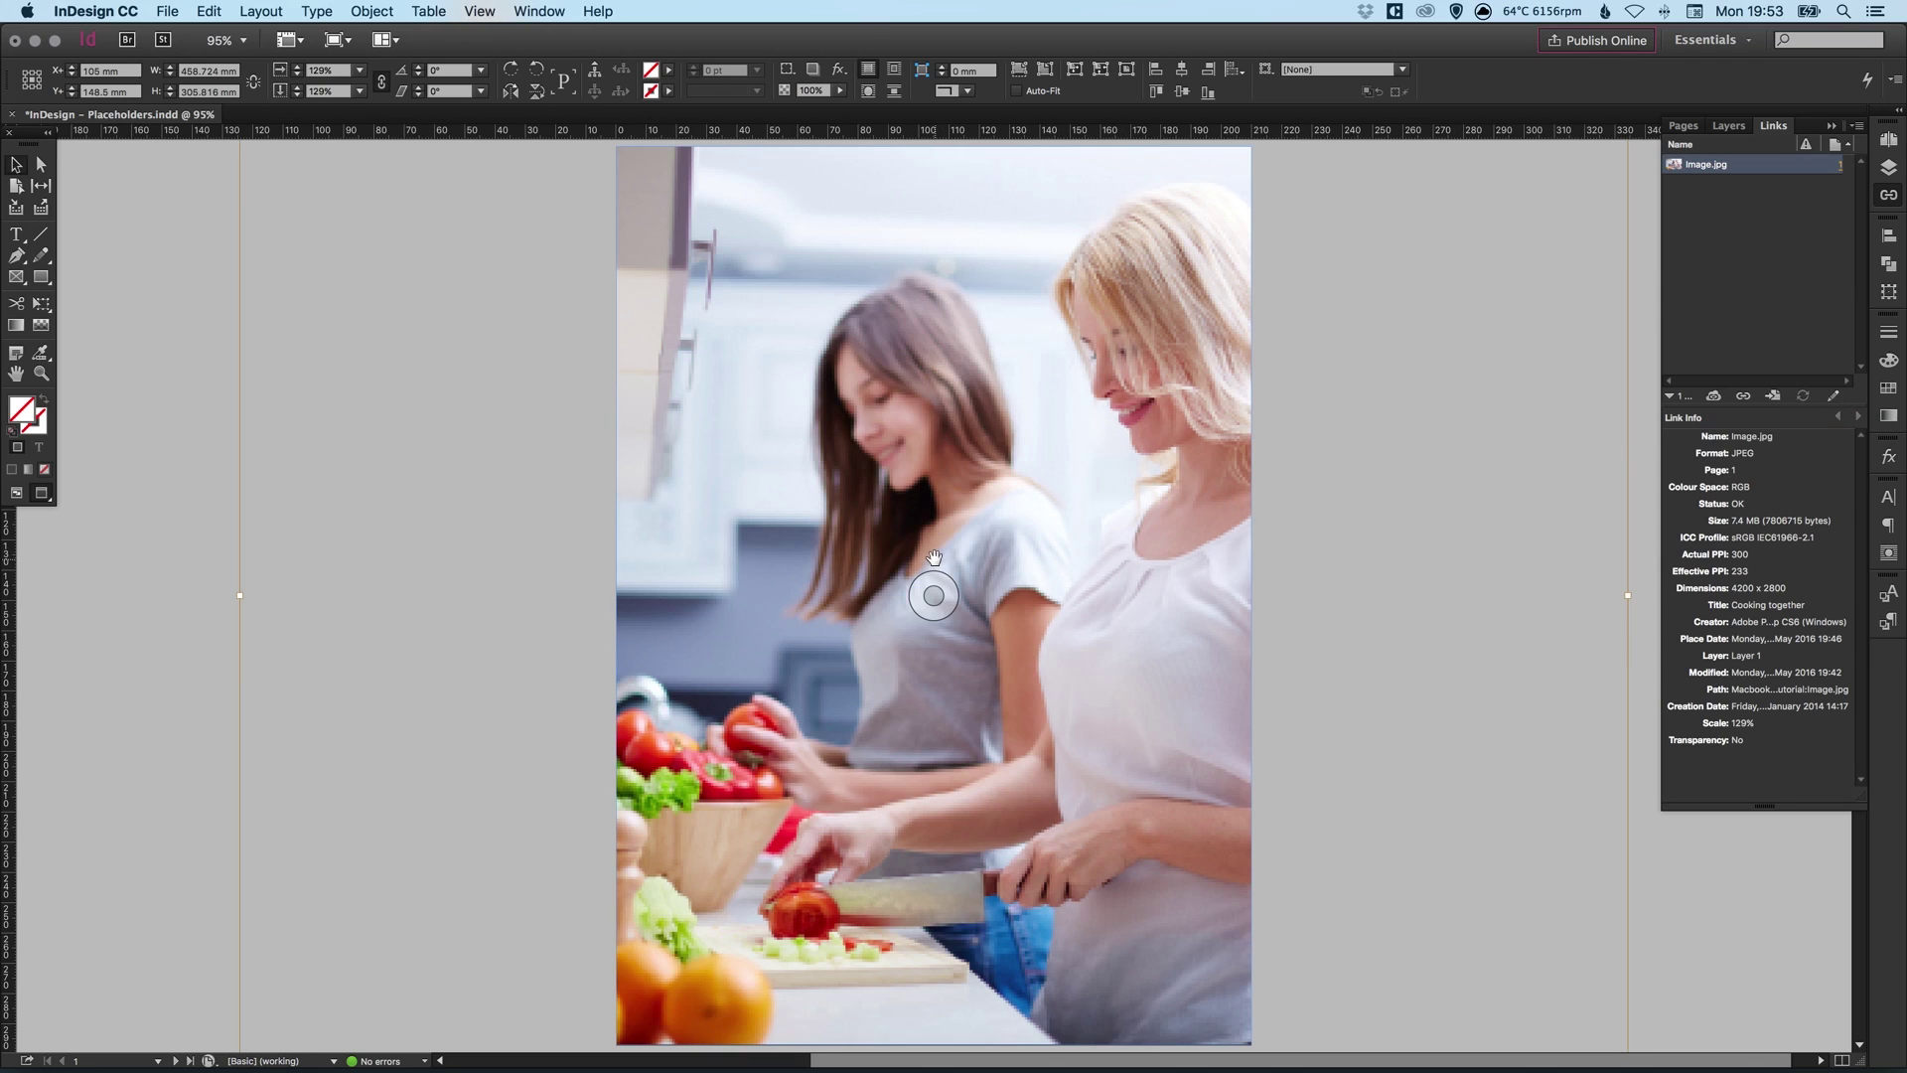
pyautogui.click(1830, 397)
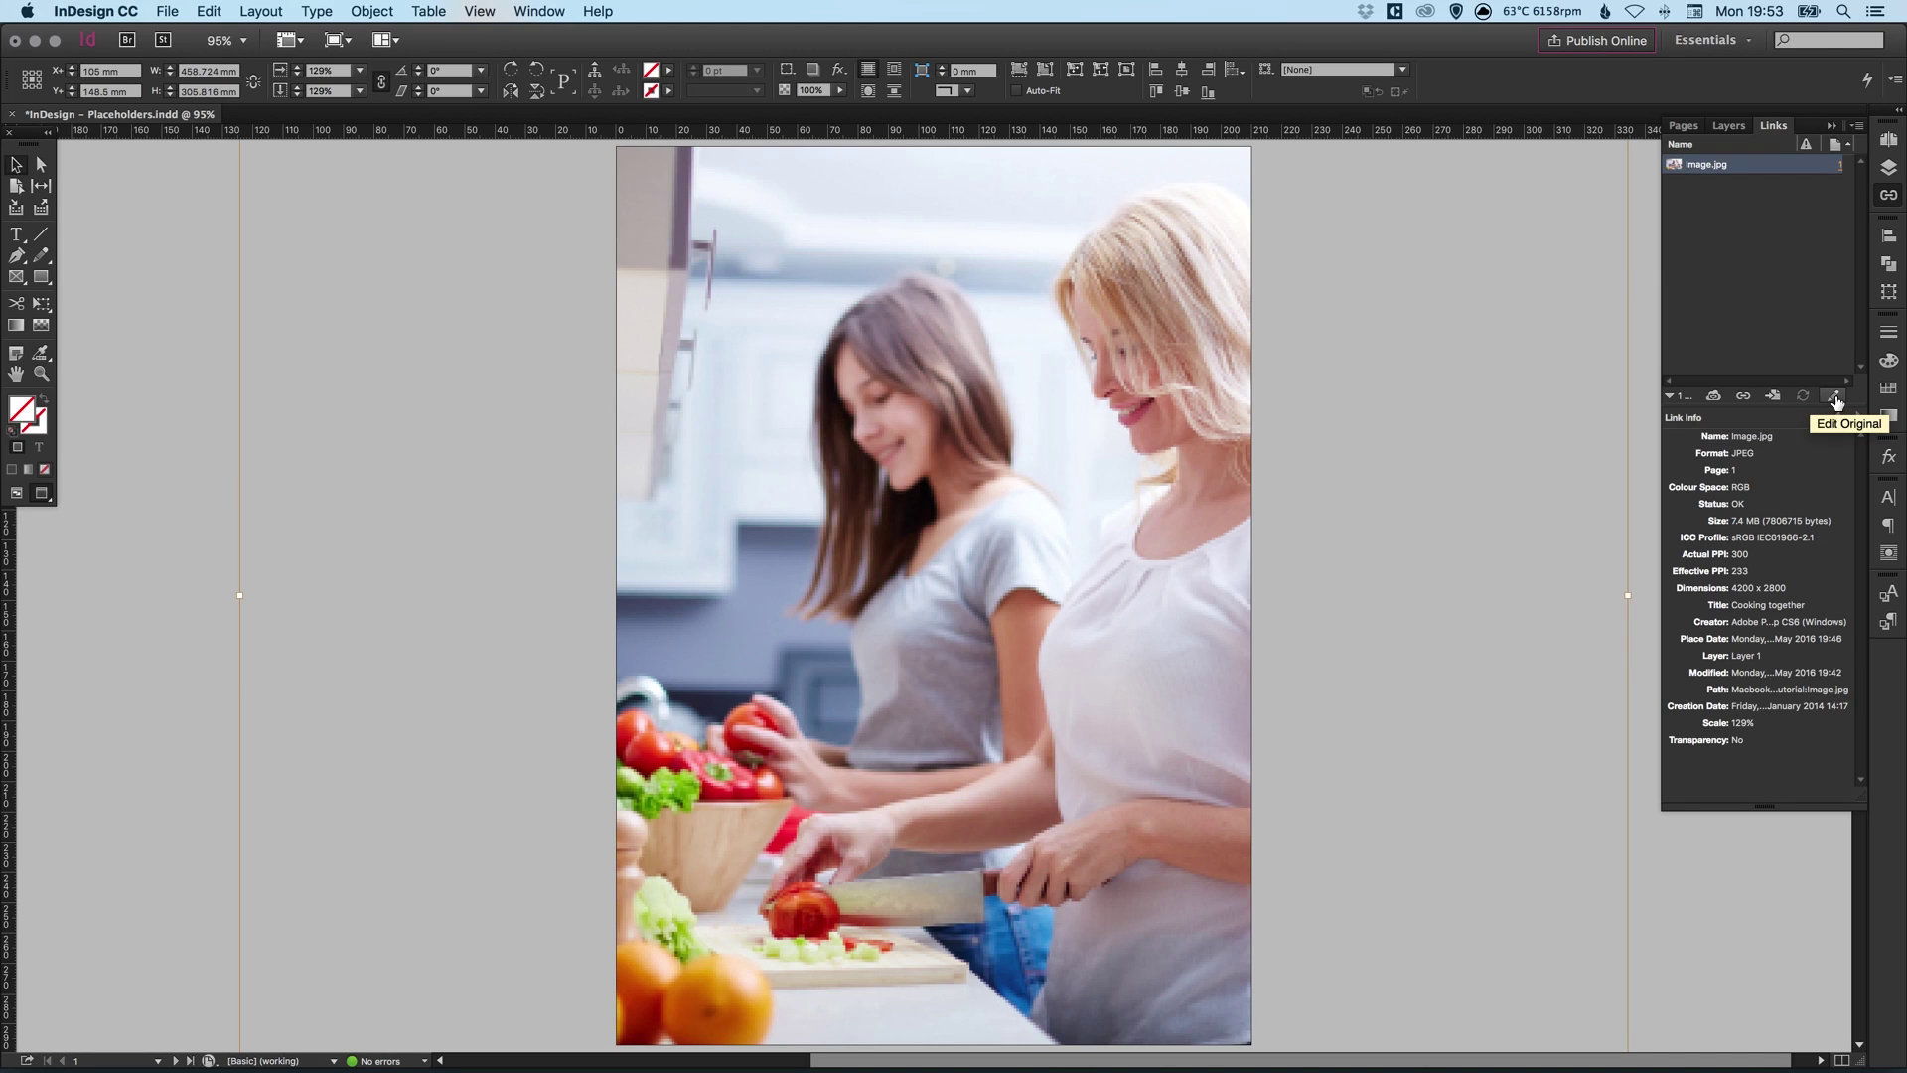
pyautogui.click(1834, 397)
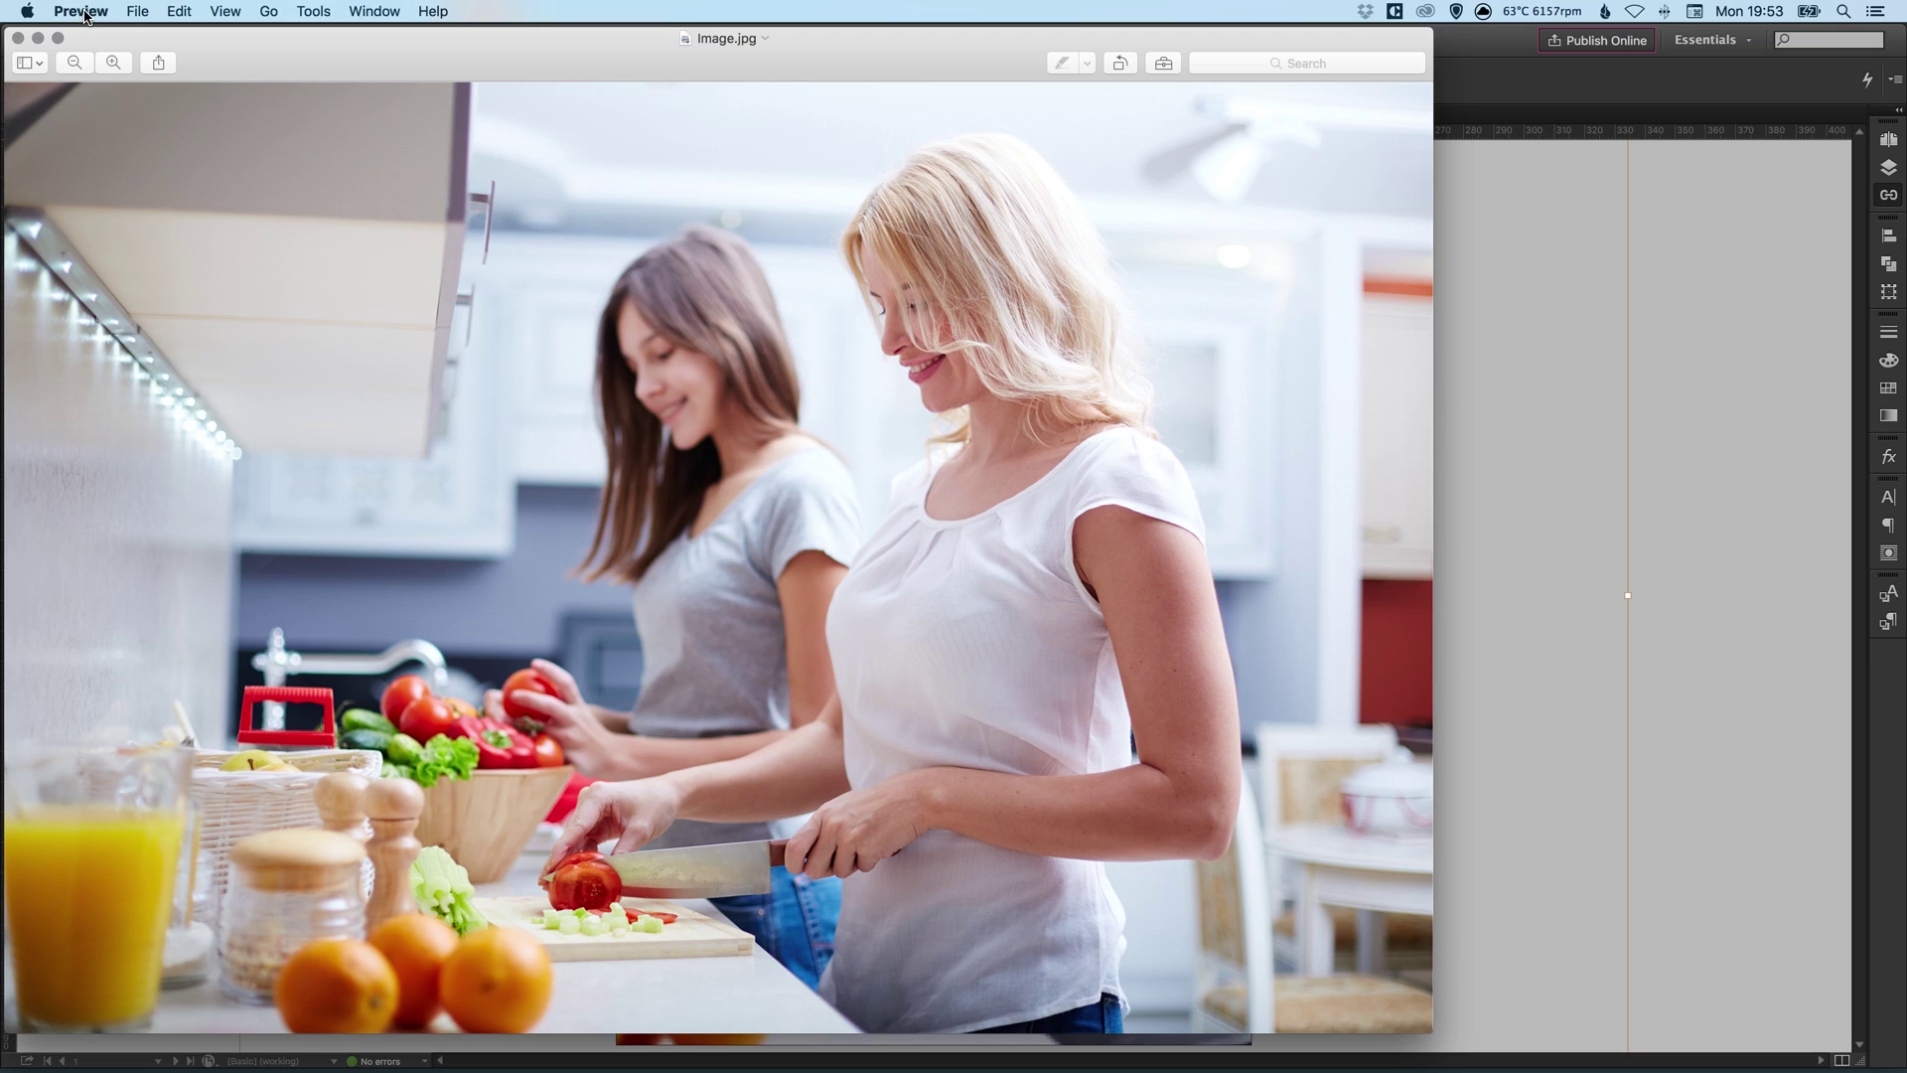
pyautogui.click(18, 42)
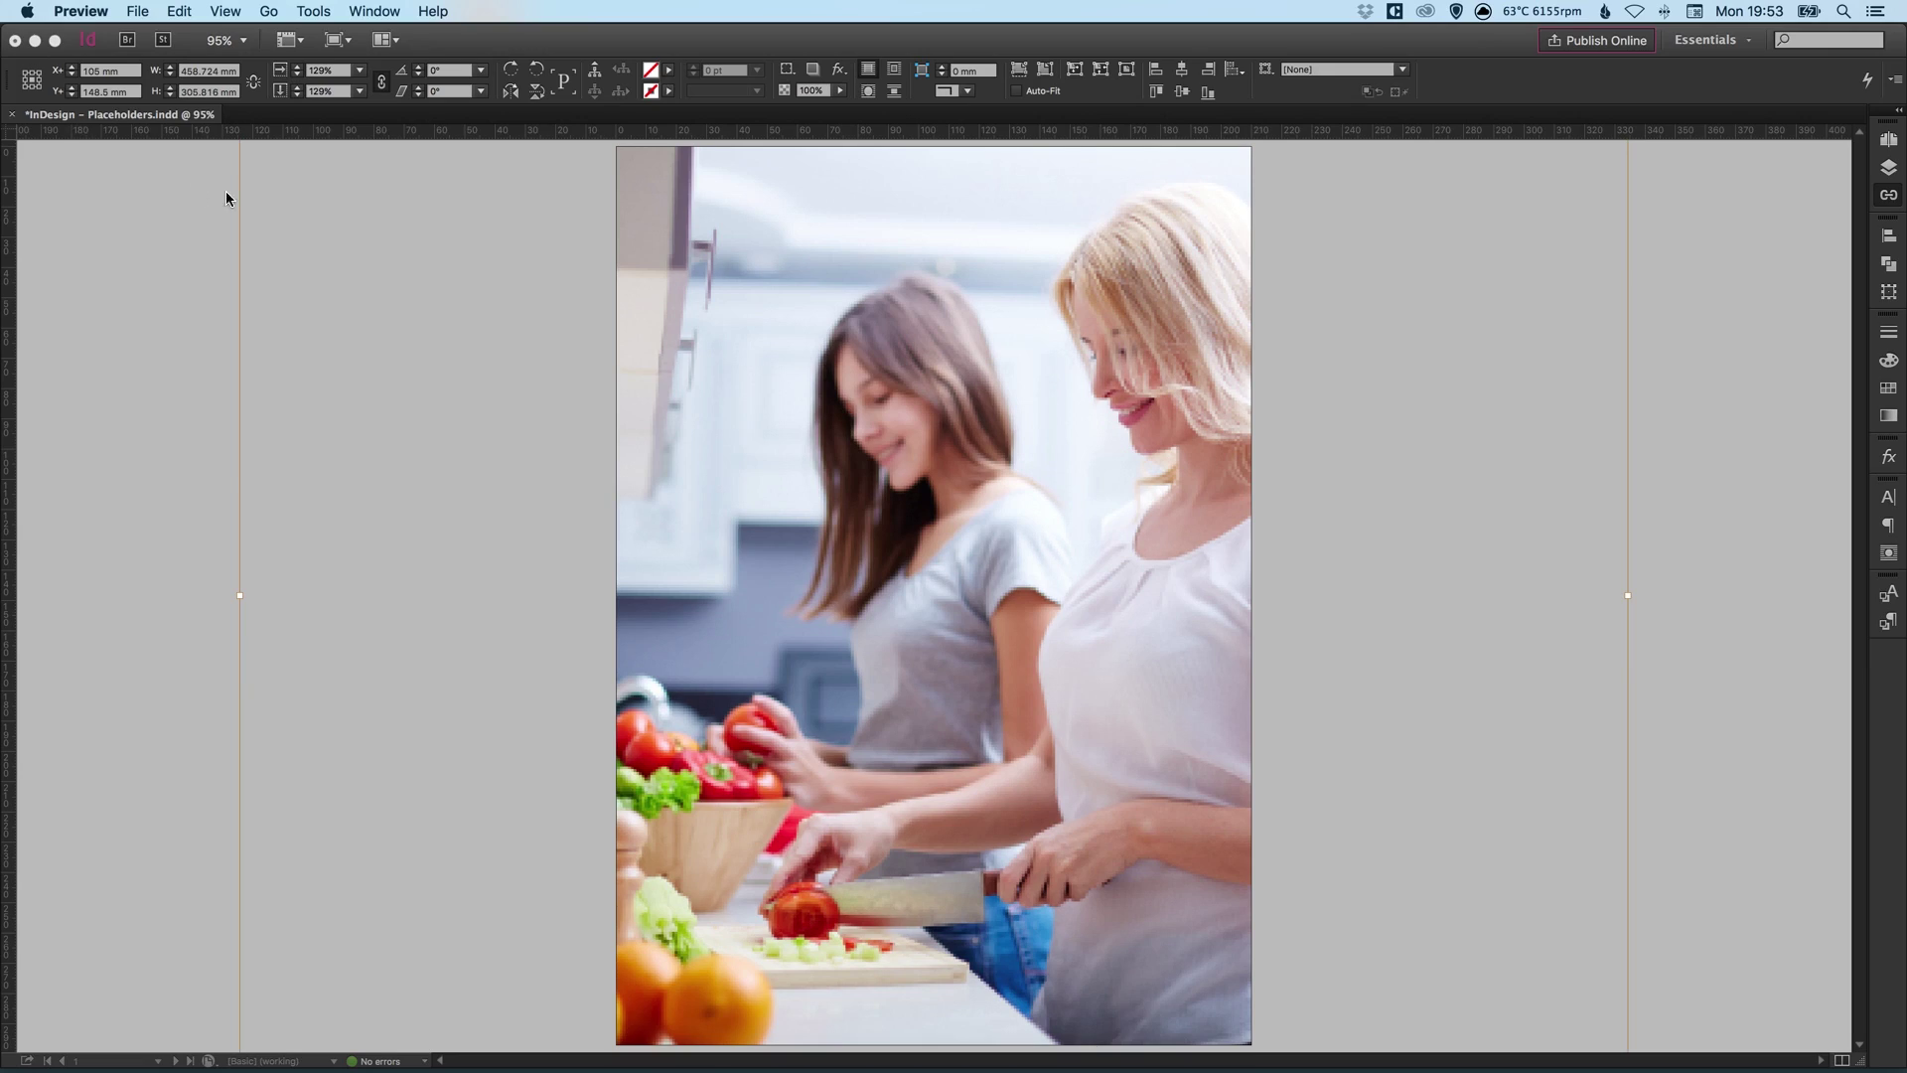
# With the kitchen photo frame selected, choose Embed Link for Image.jpg from the Links panel menu
pyautogui.click(953, 409)
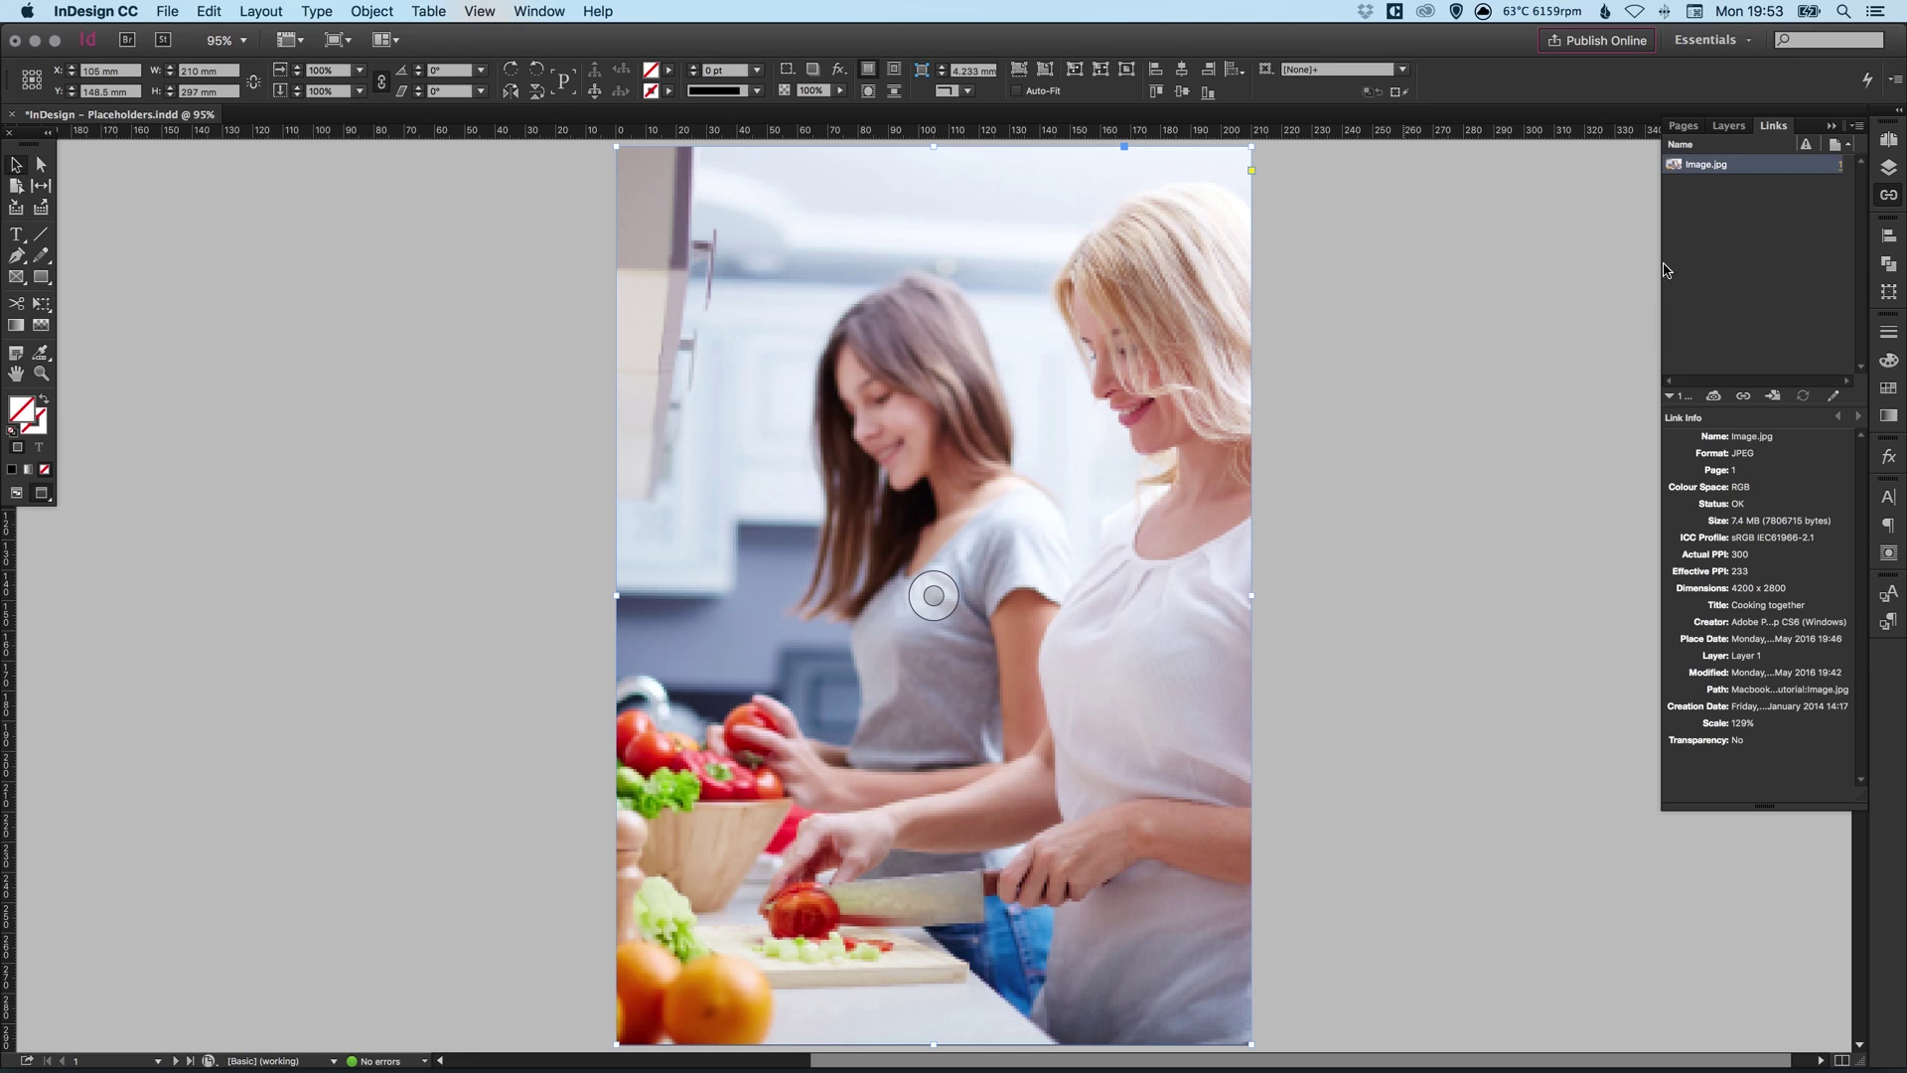
pyautogui.click(1855, 128)
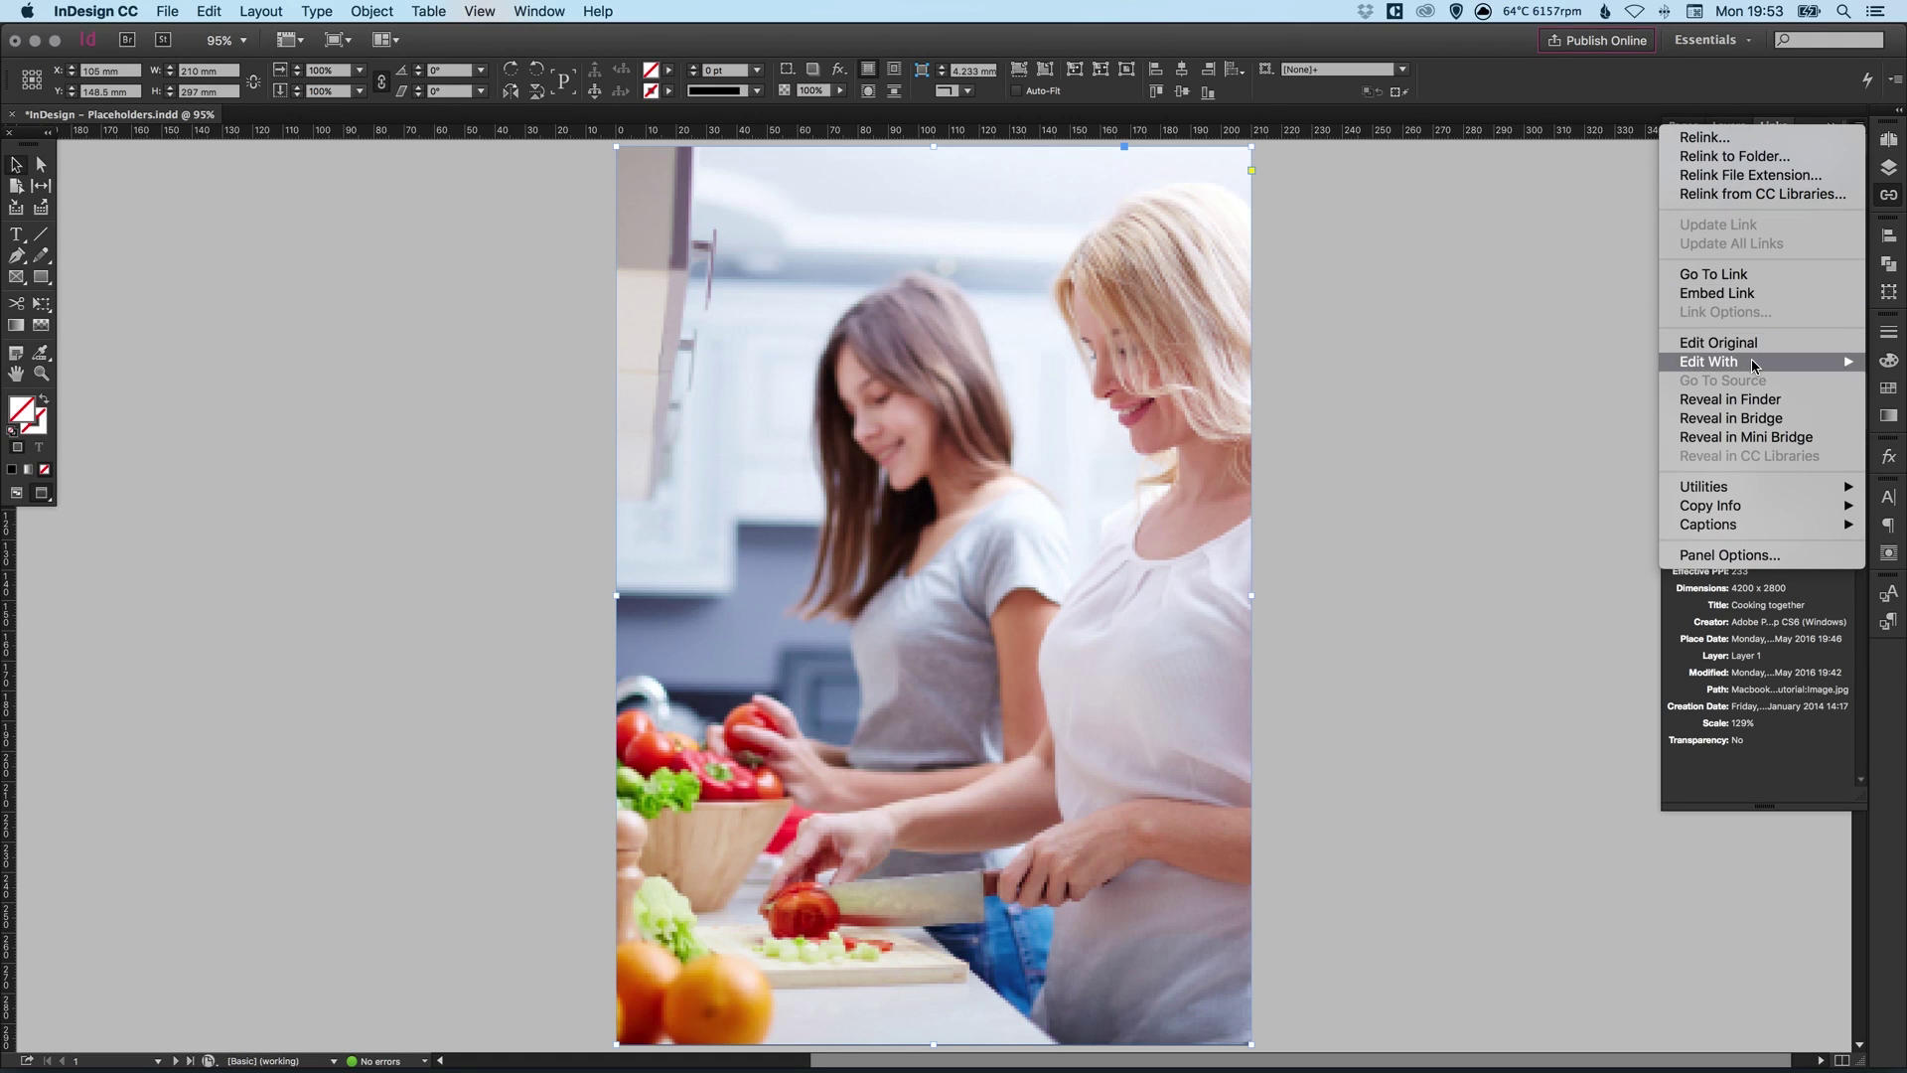
pyautogui.moveTo(1746, 363)
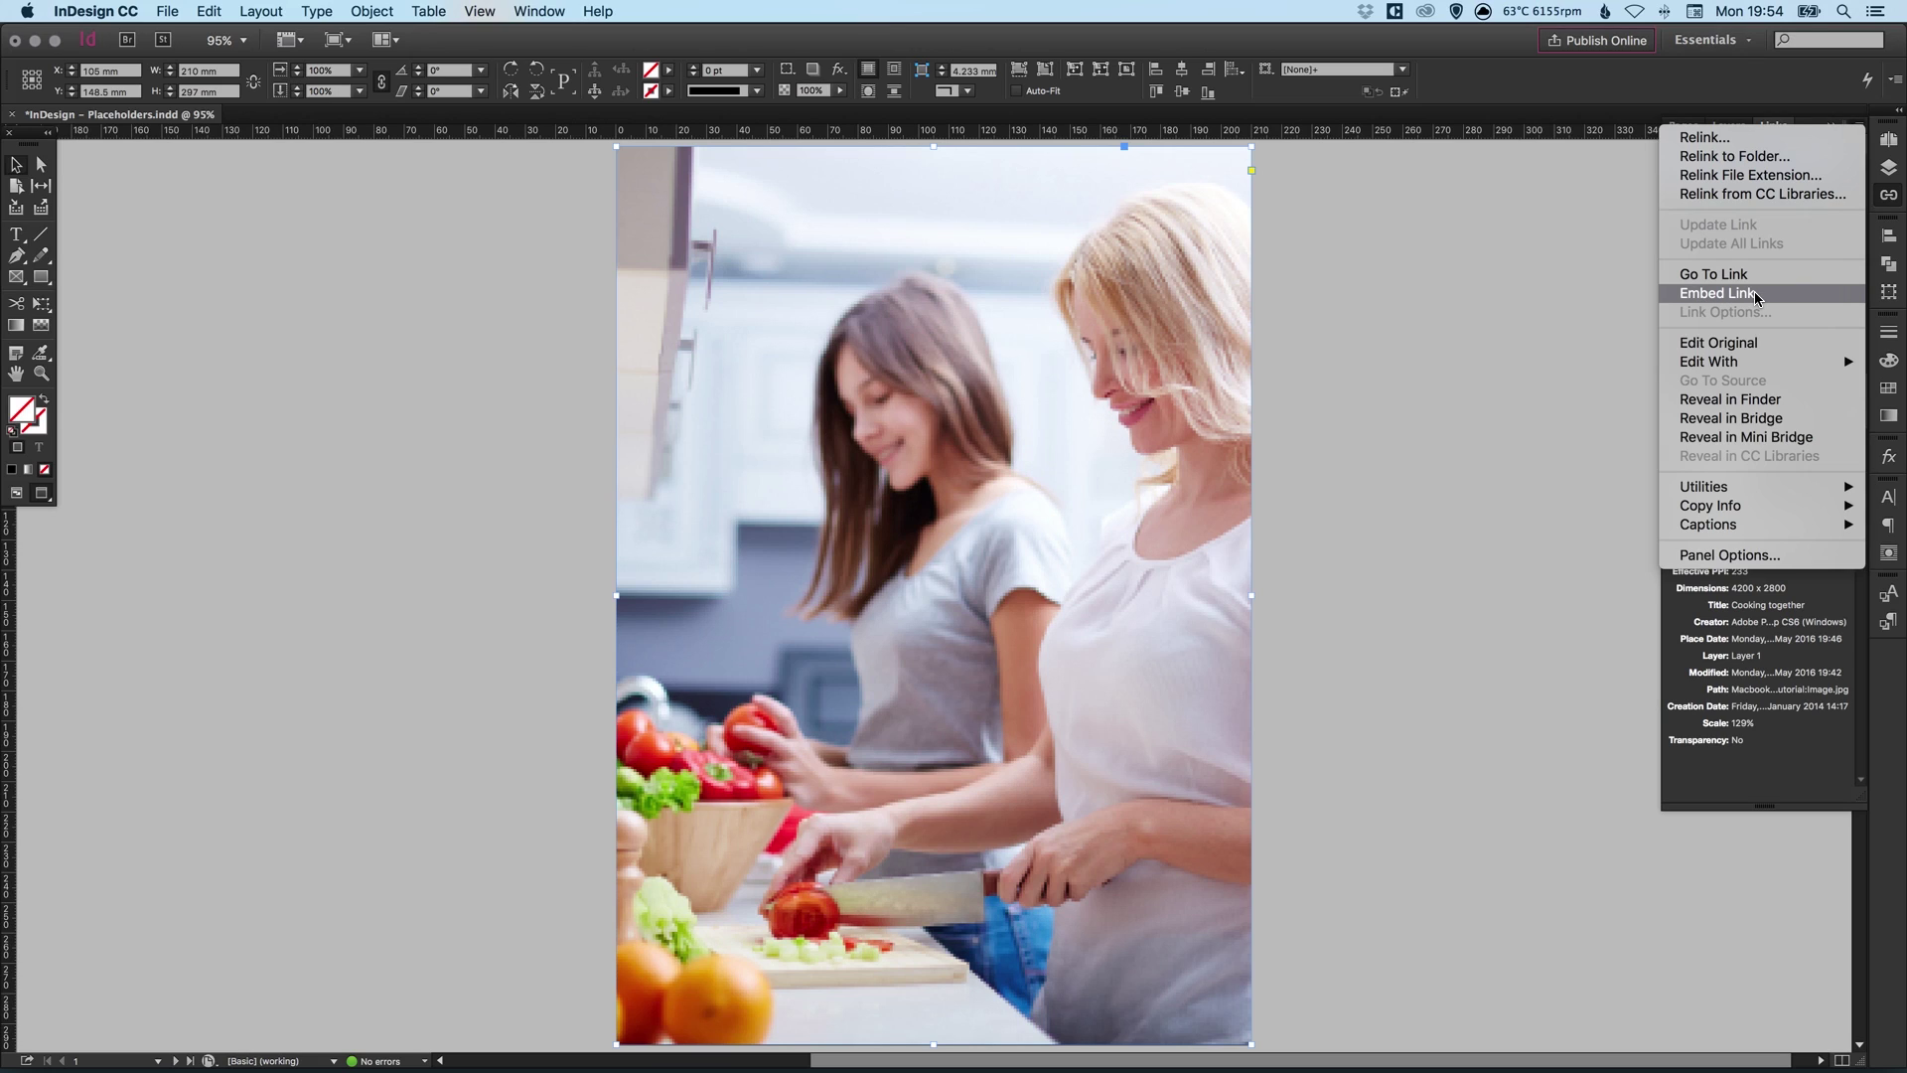
pyautogui.click(1755, 294)
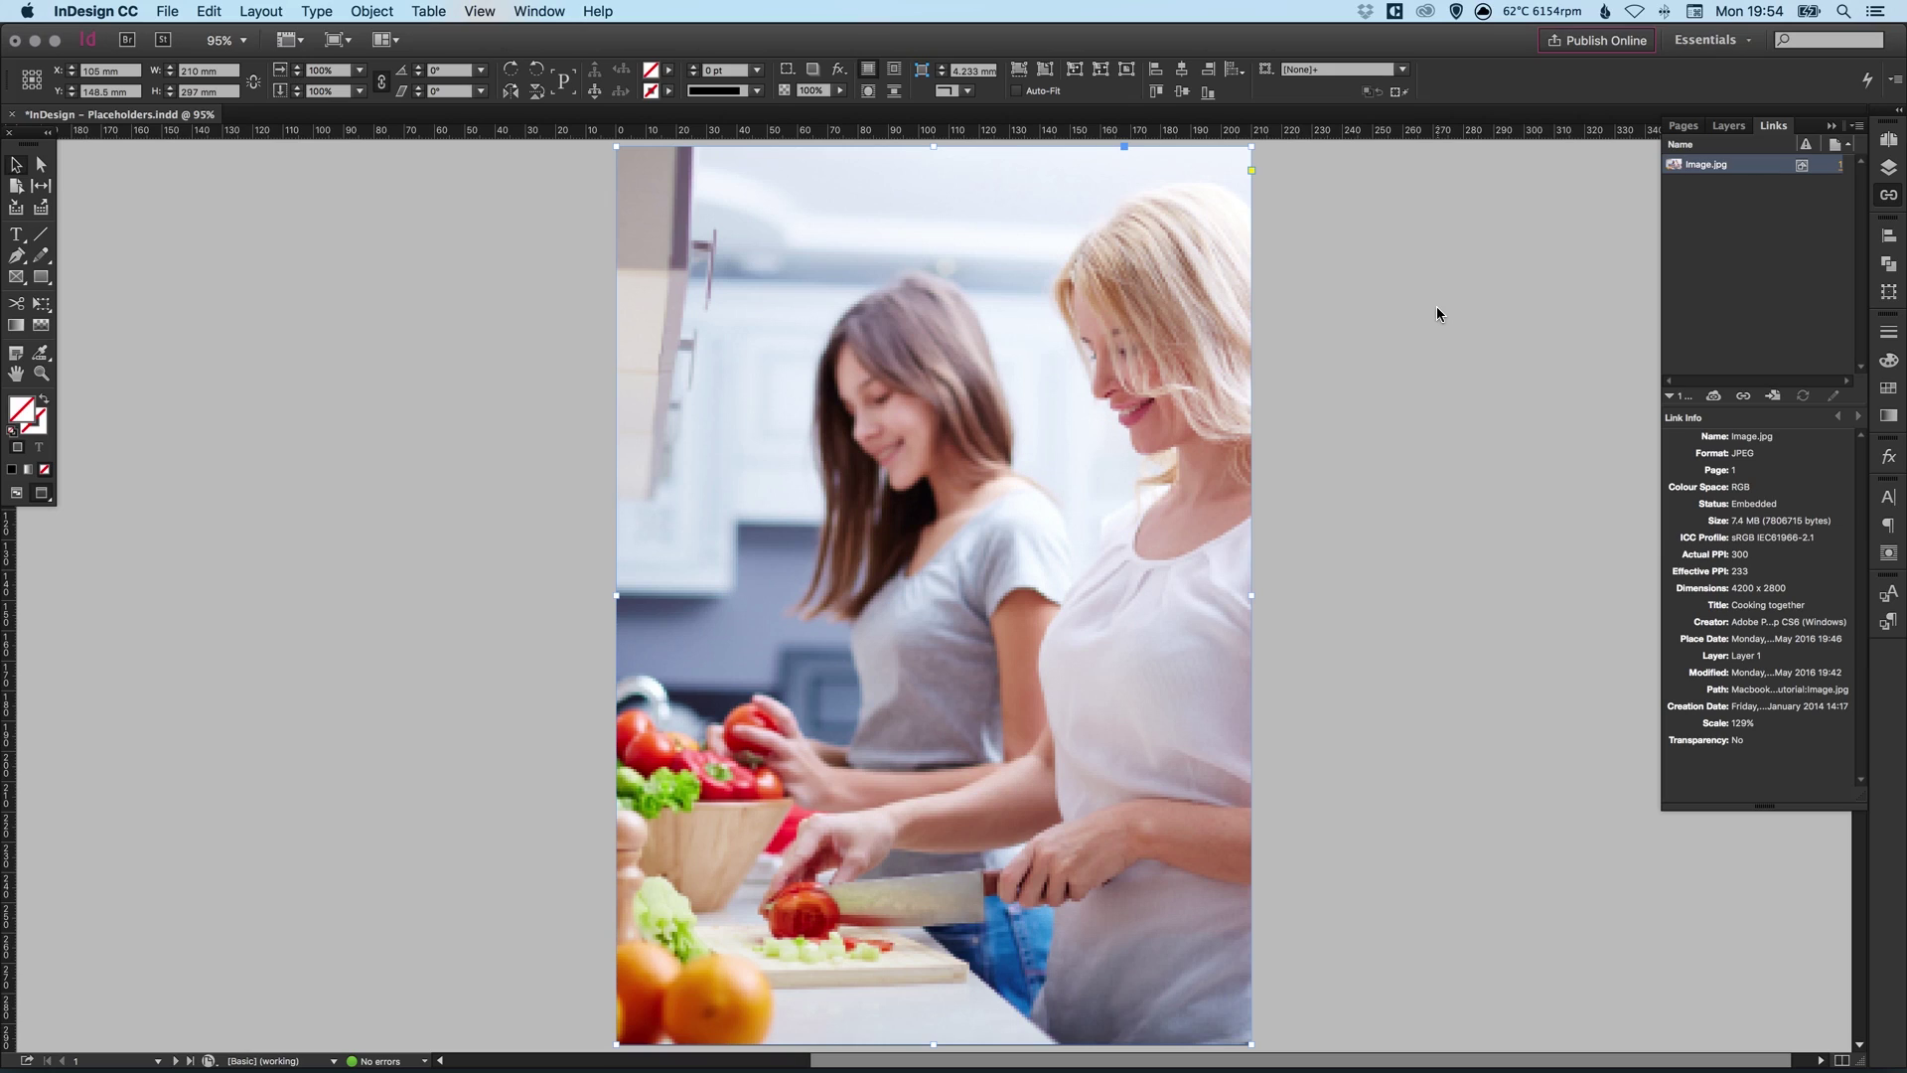
pyautogui.press('super+shift+d')
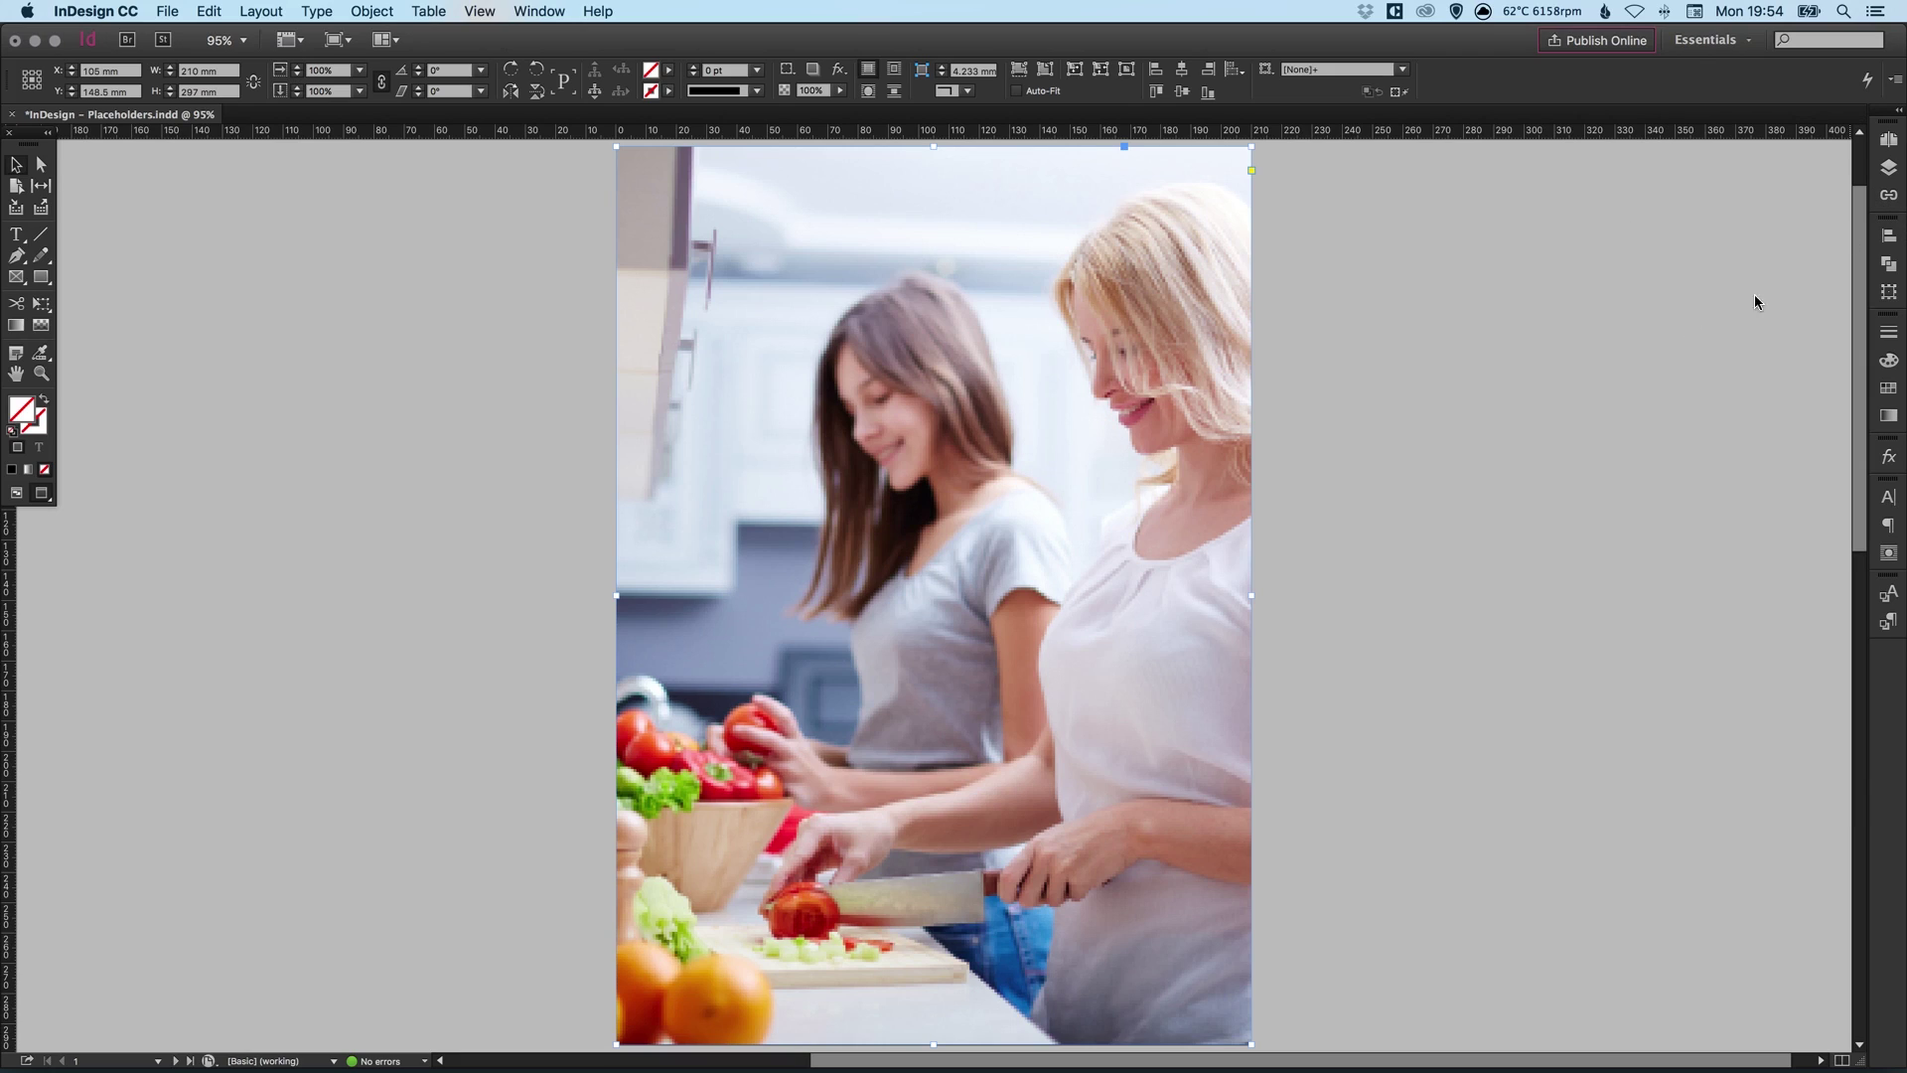